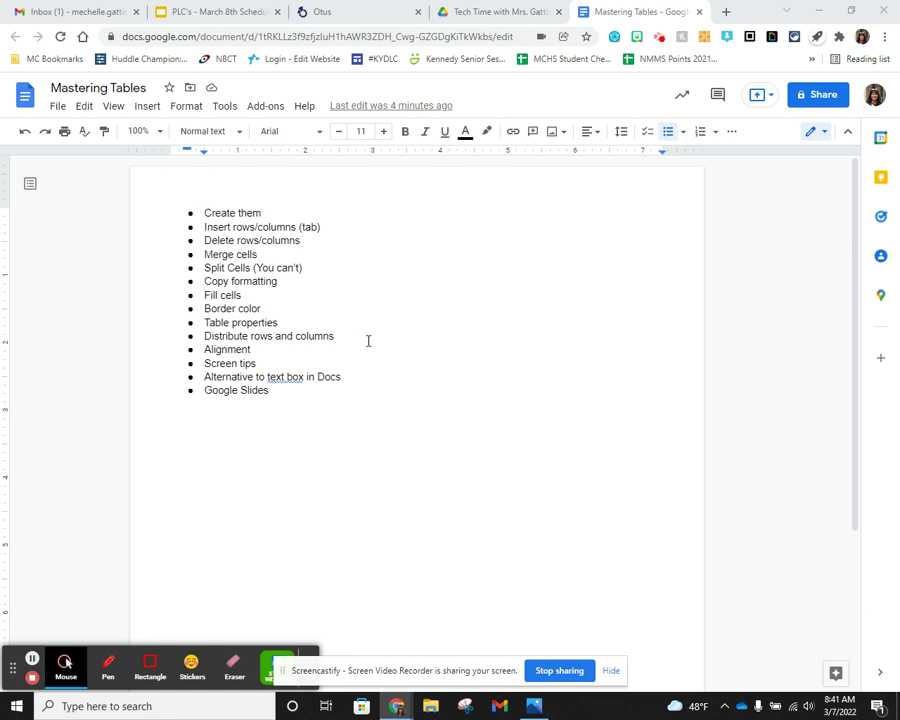
- Bring up the Insert menu's table-size grid with 4 x 4 indicated
click(150, 112)
mouse_move(176, 160)
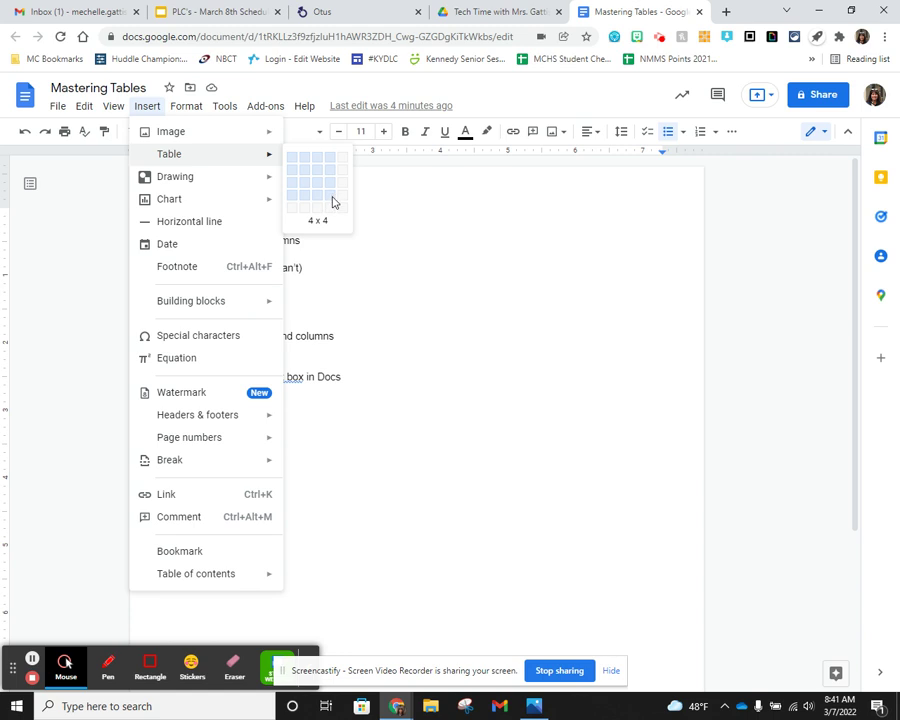
- Insert a 4 x 4 table under 'Insert rows/columns (tab)', then select and delete it
click(333, 202)
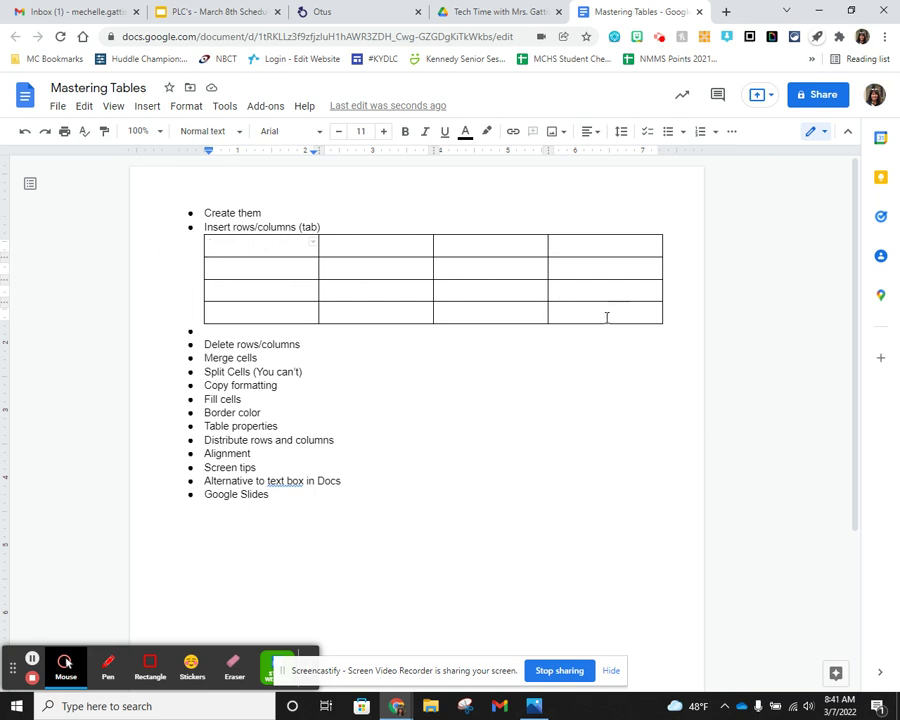
drag(584, 312, 240, 247)
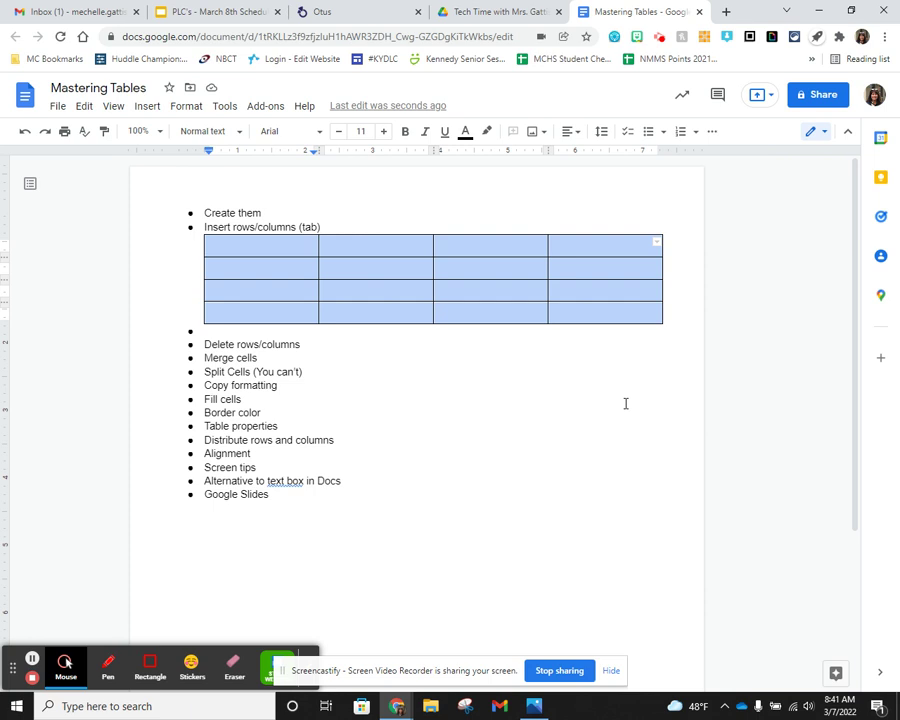
key(Delete)
- Add an empty 4 x 4 table below the list and strip bullets from the lines around it
click(197, 426)
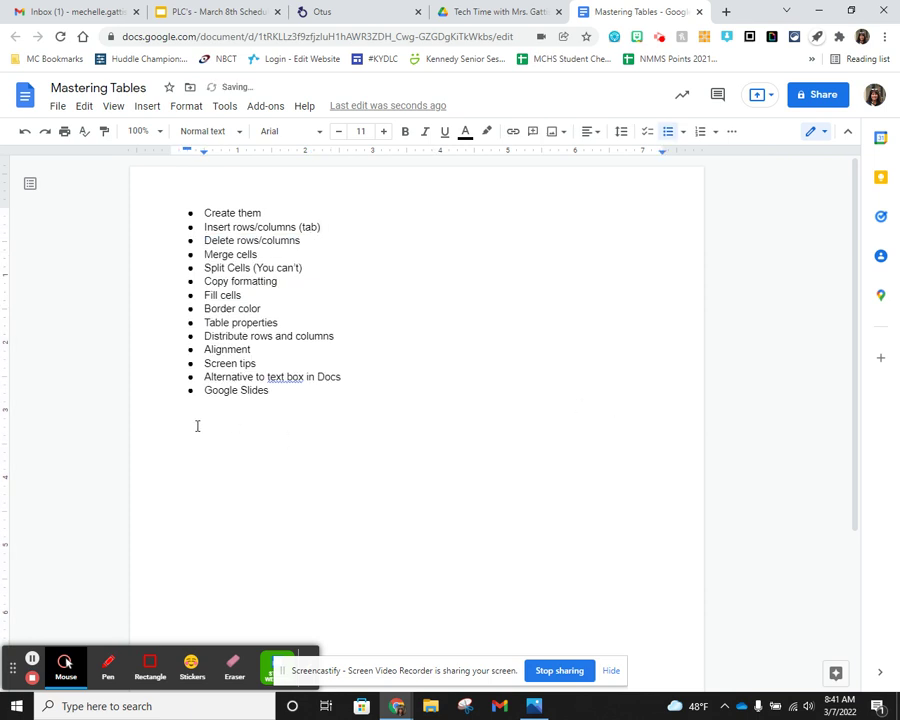
key(Return)
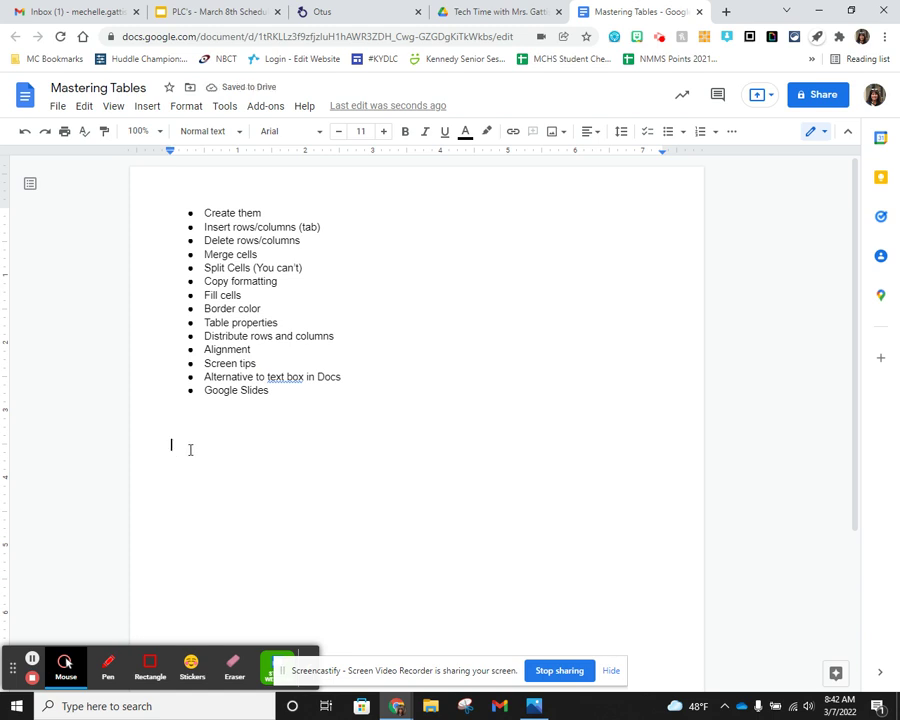
key(ctrl+v)
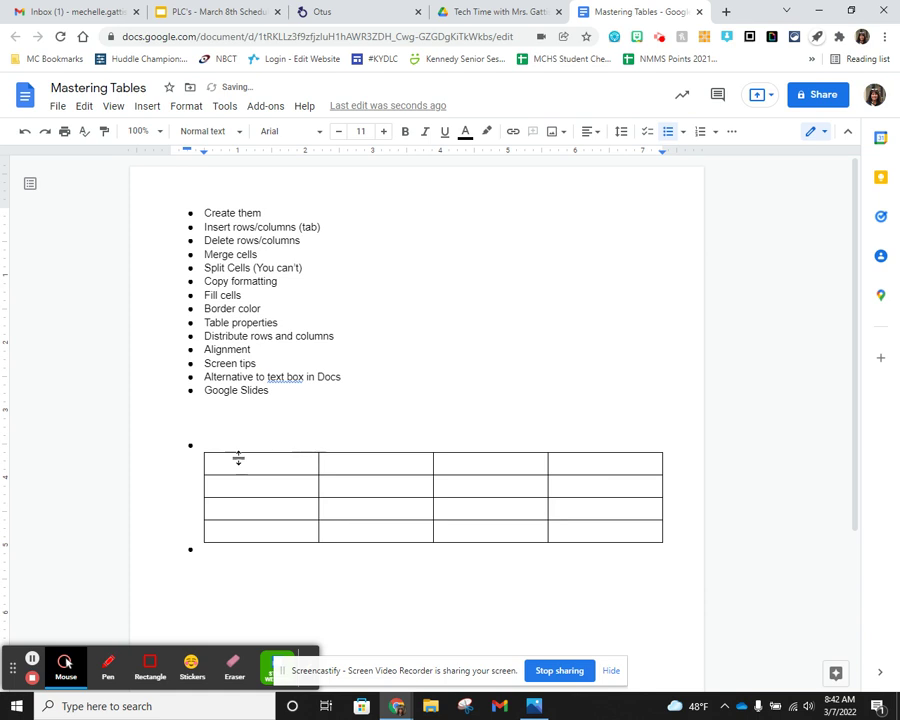
key(BackSpace)
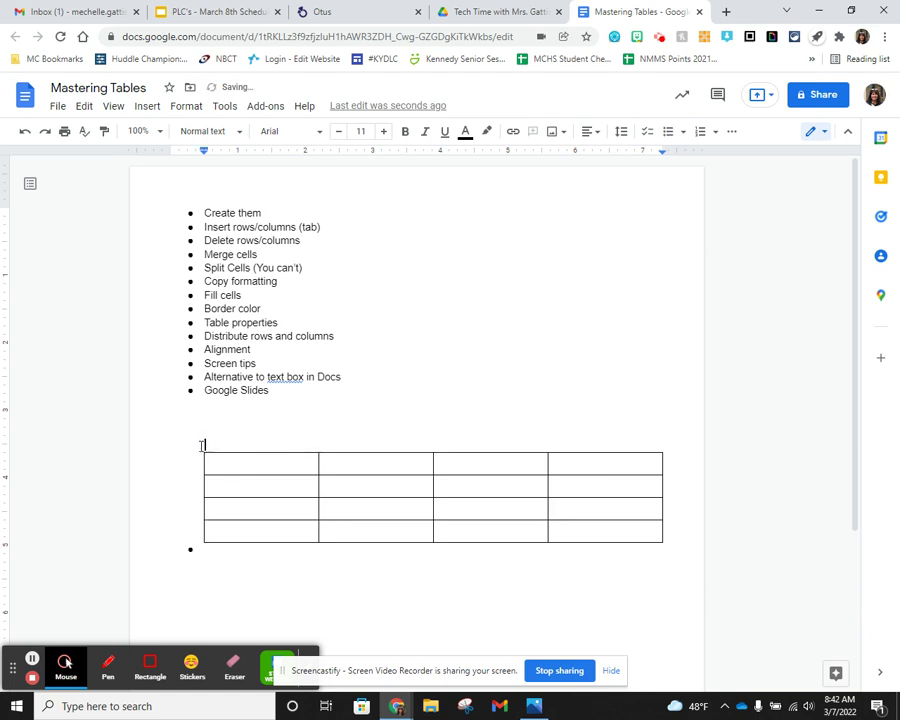
click(225, 557)
key(BackSpace)
mouse_move(313, 488)
- Insert a column to the left and a row below, growing the table to 5 x 5
right_click(567, 487)
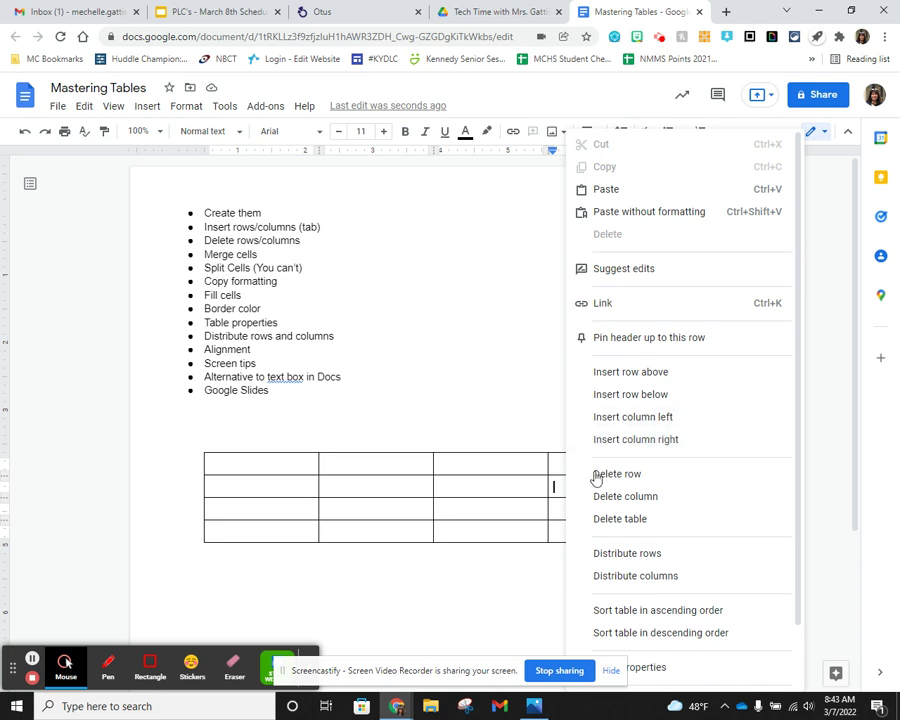
click(650, 424)
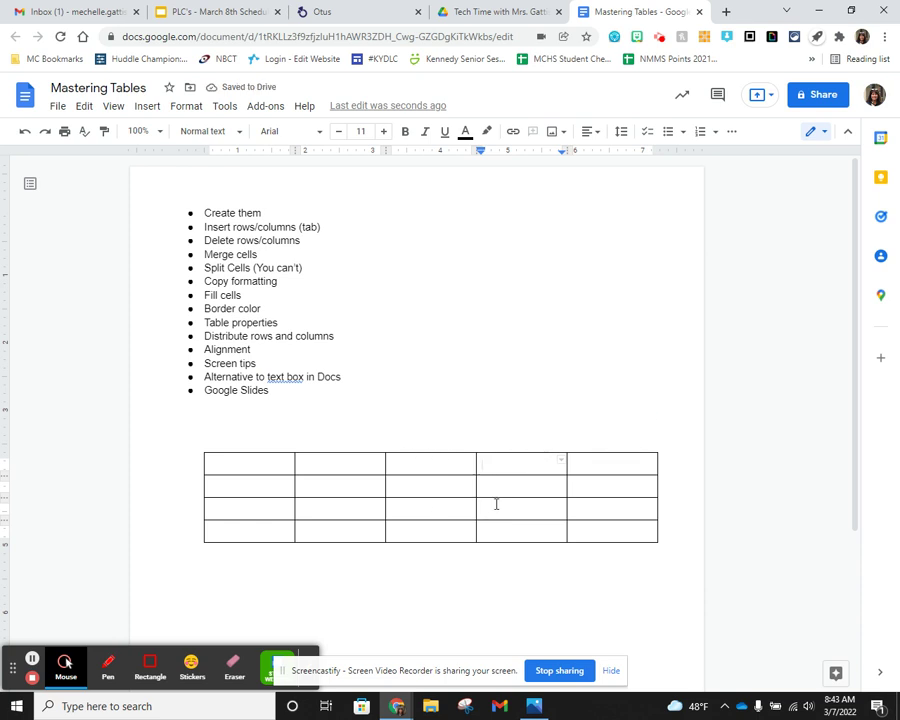
right_click(506, 468)
click(598, 395)
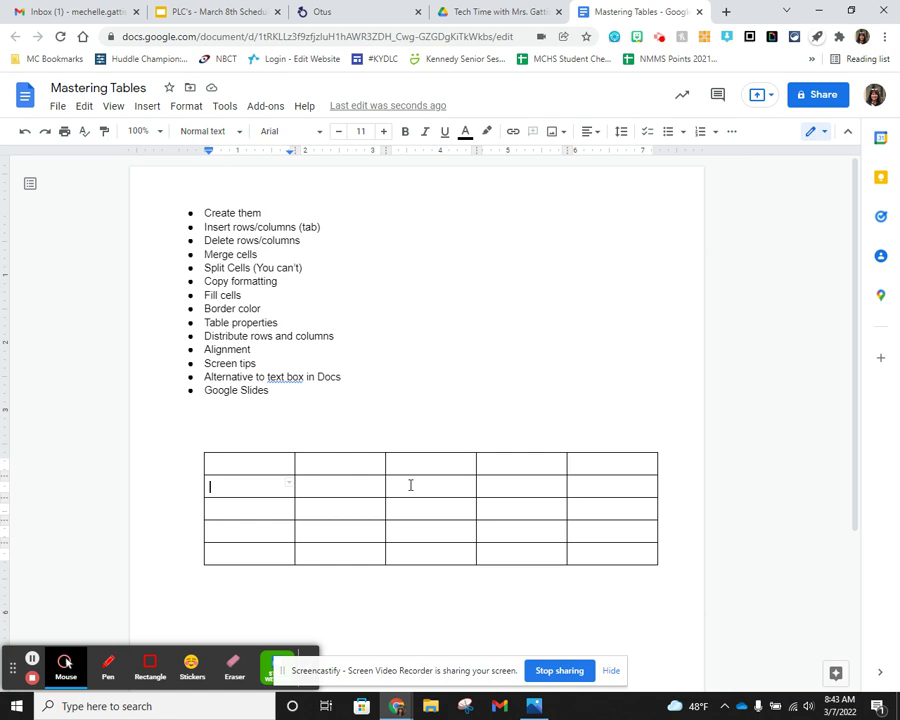
click(185, 110)
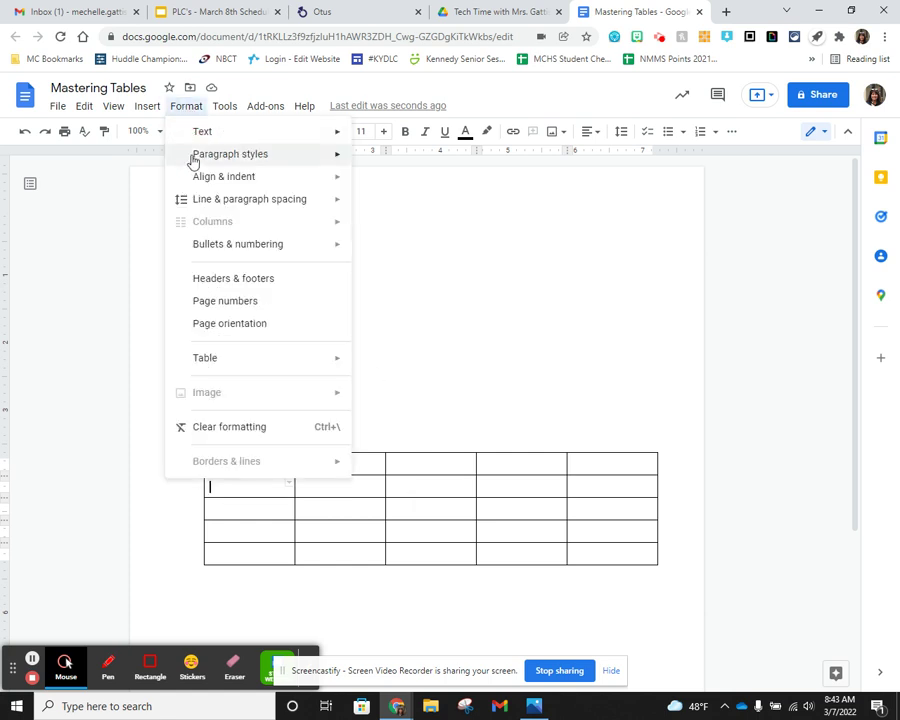
mouse_move(227, 357)
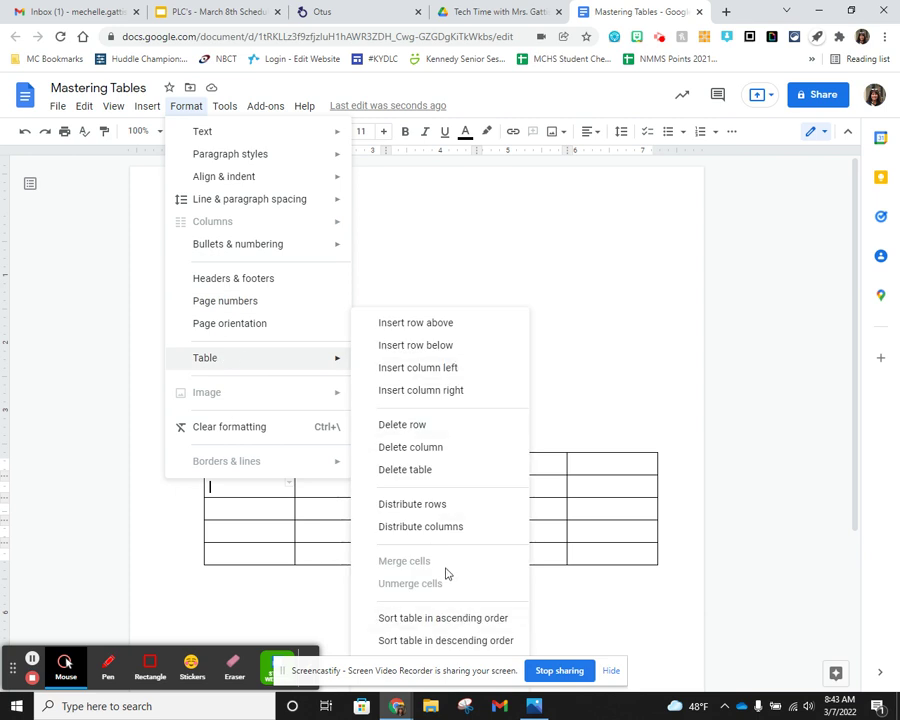
click(573, 494)
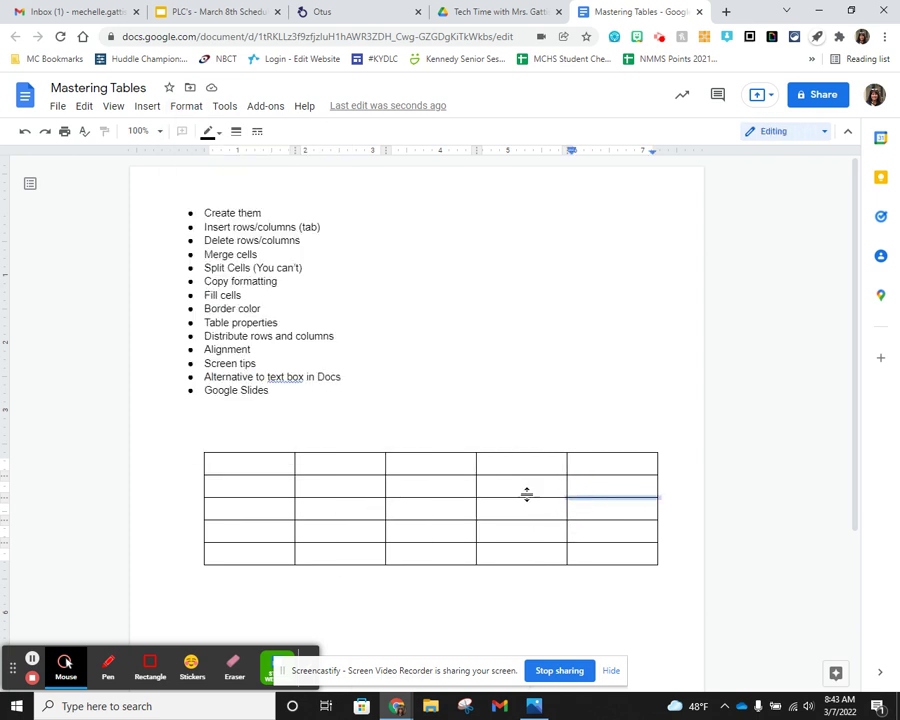
- Add a sixth row from the bottom-right cell, making the table 6 rows by 5 columns
click(528, 490)
scroll(515, 479, down, 1)
scroll(514, 476, up, 2)
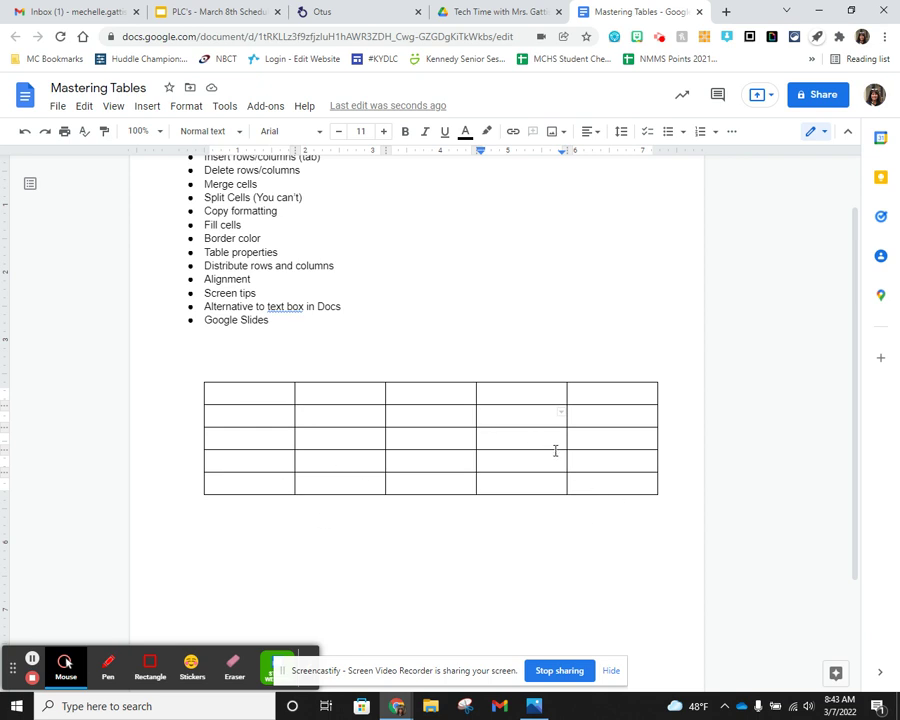
click(605, 481)
key(Tab)
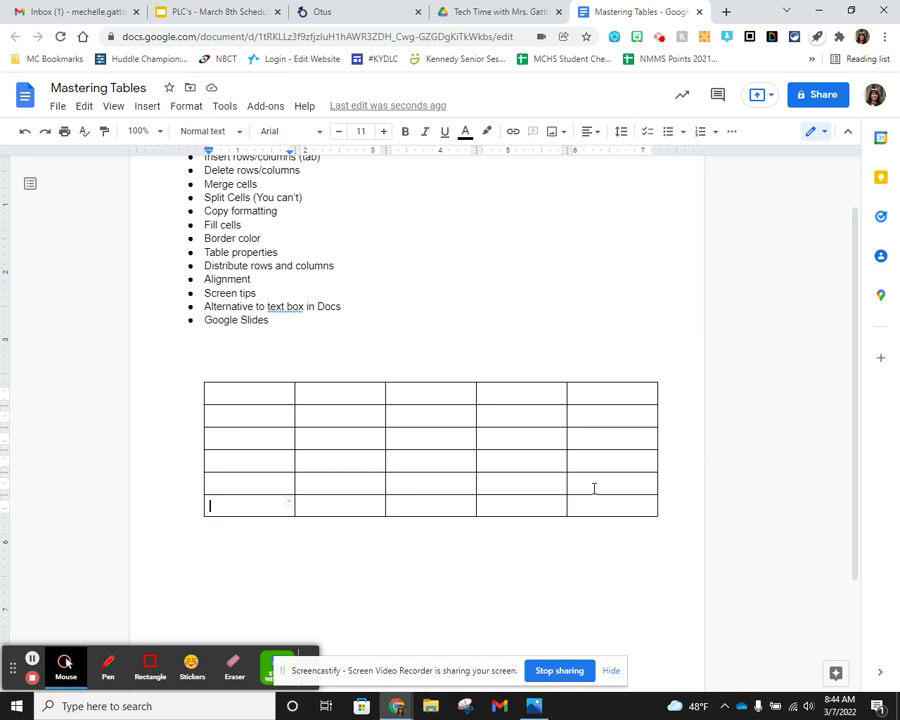
scroll(358, 324, up, 1)
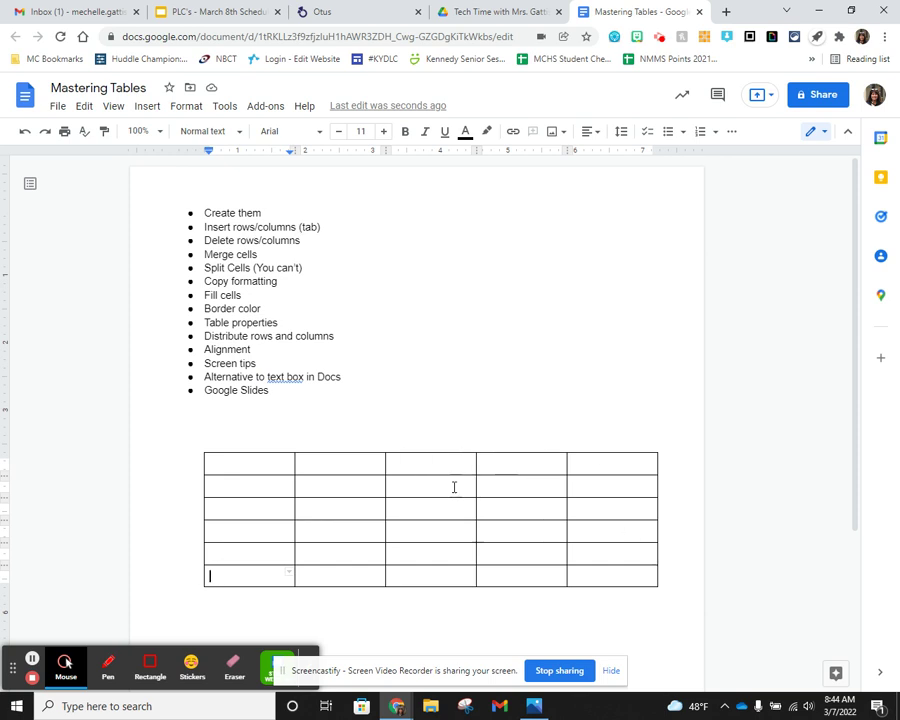
mouse_move(650, 457)
scroll(449, 517, down, 1)
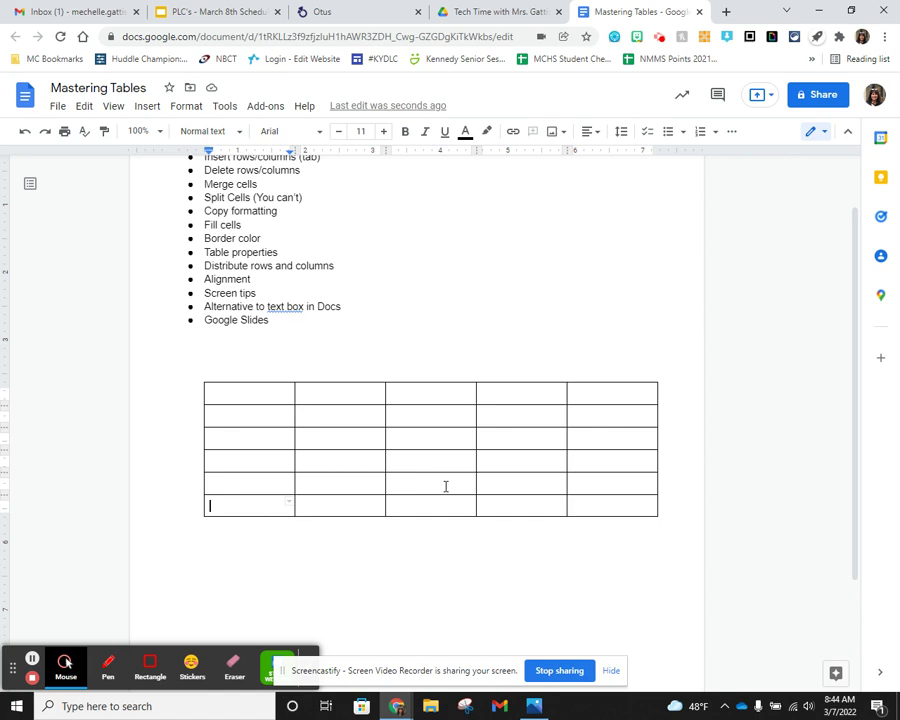
- Delete the fifth column and the extra third row, leaving a 5 x 4 table
right_click(433, 418)
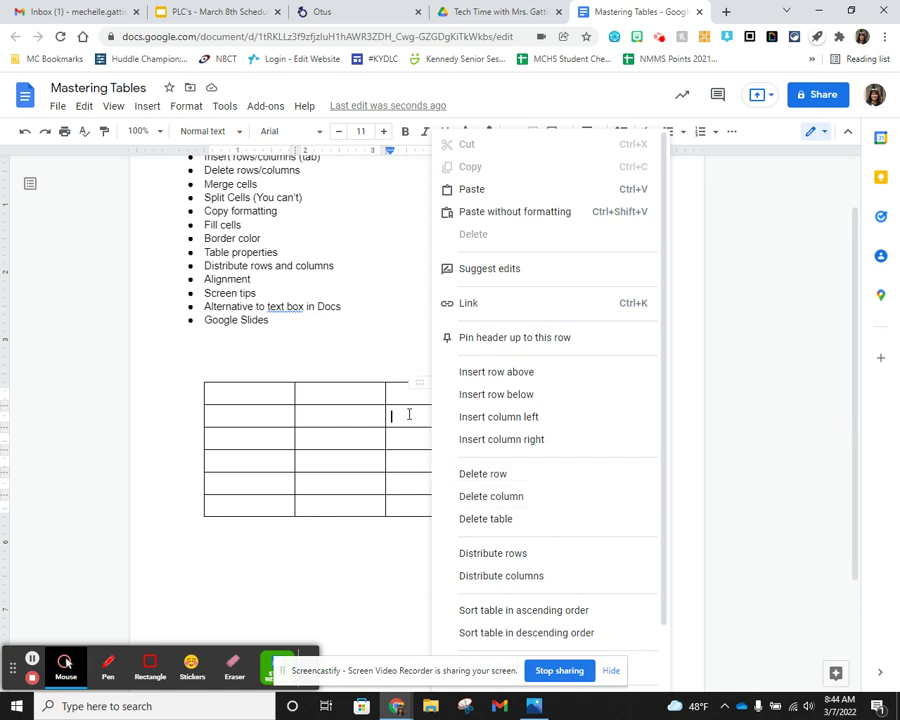
click(478, 497)
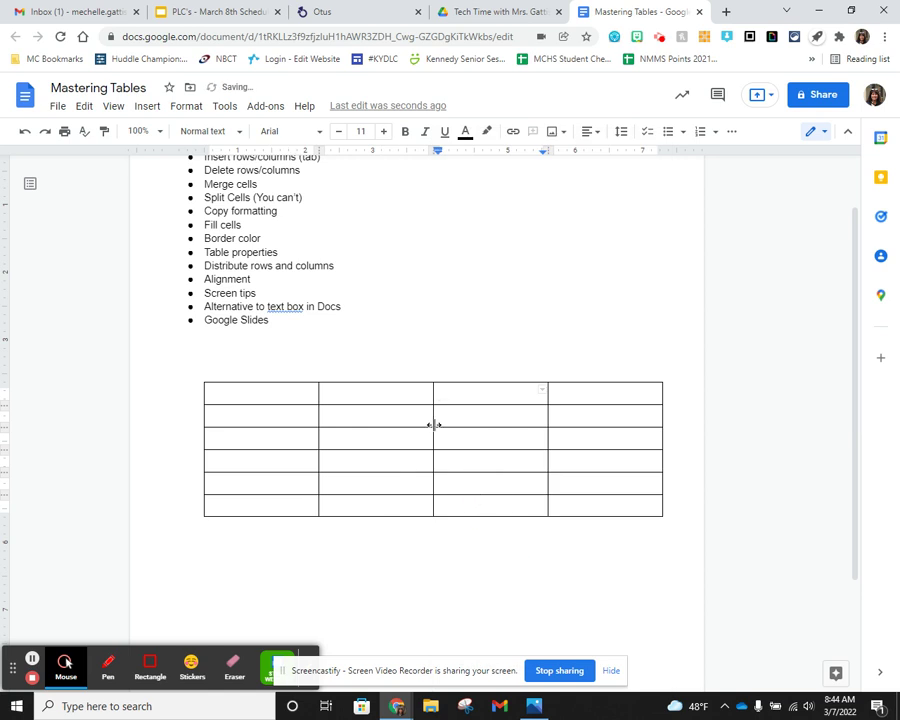
click(292, 440)
right_click(290, 438)
click(341, 475)
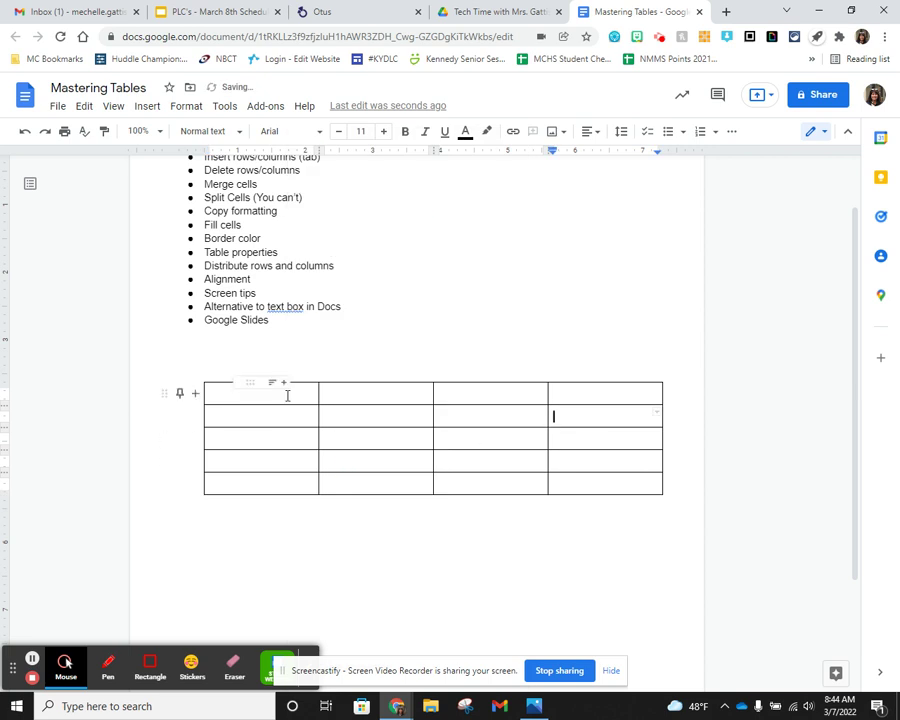
drag(304, 396, 370, 485)
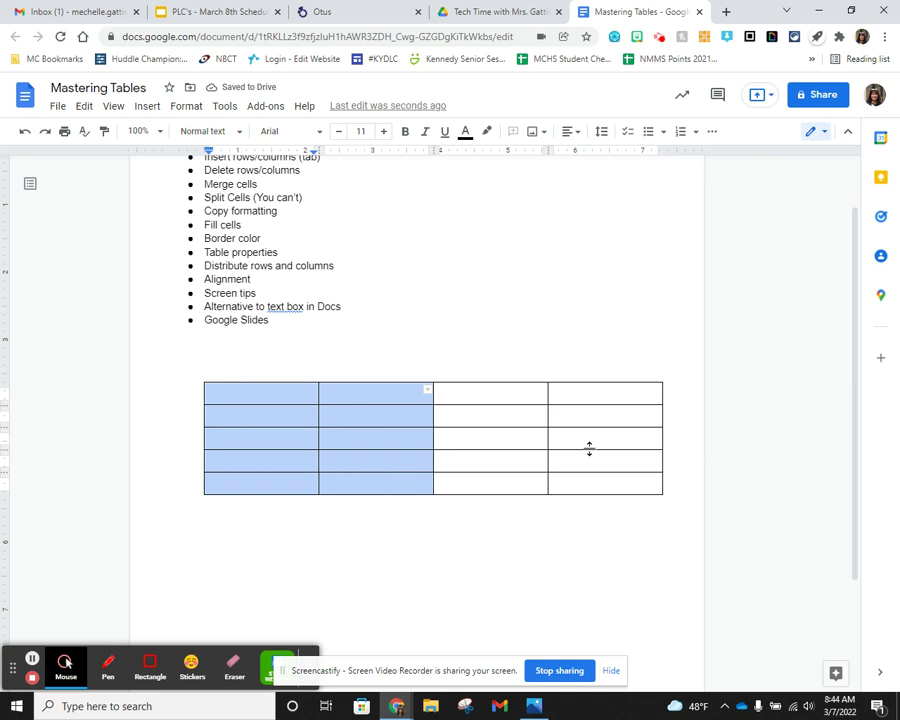
right_click(353, 421)
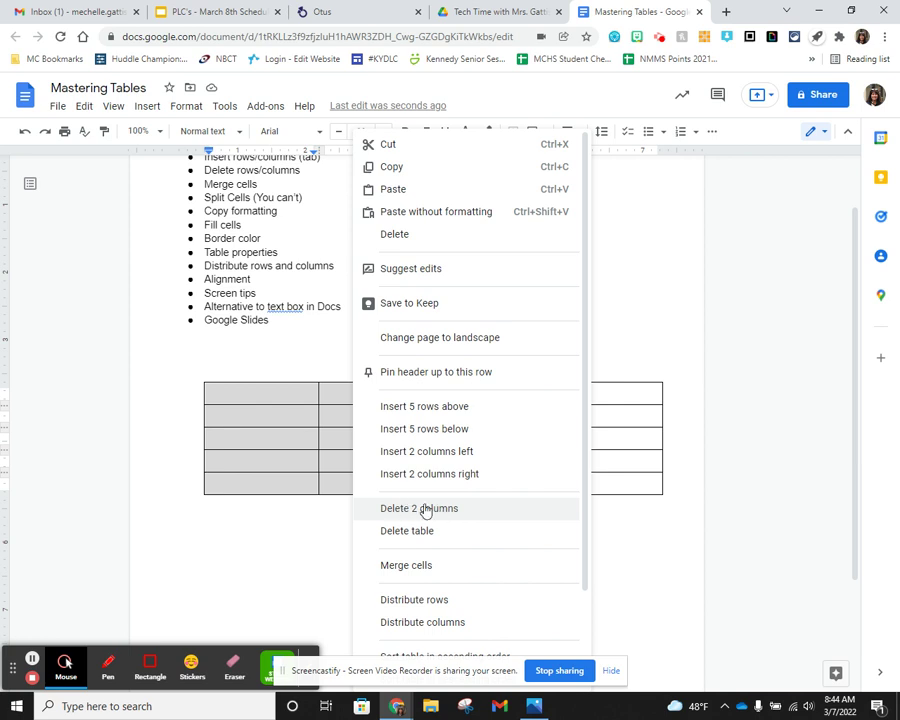
click(301, 416)
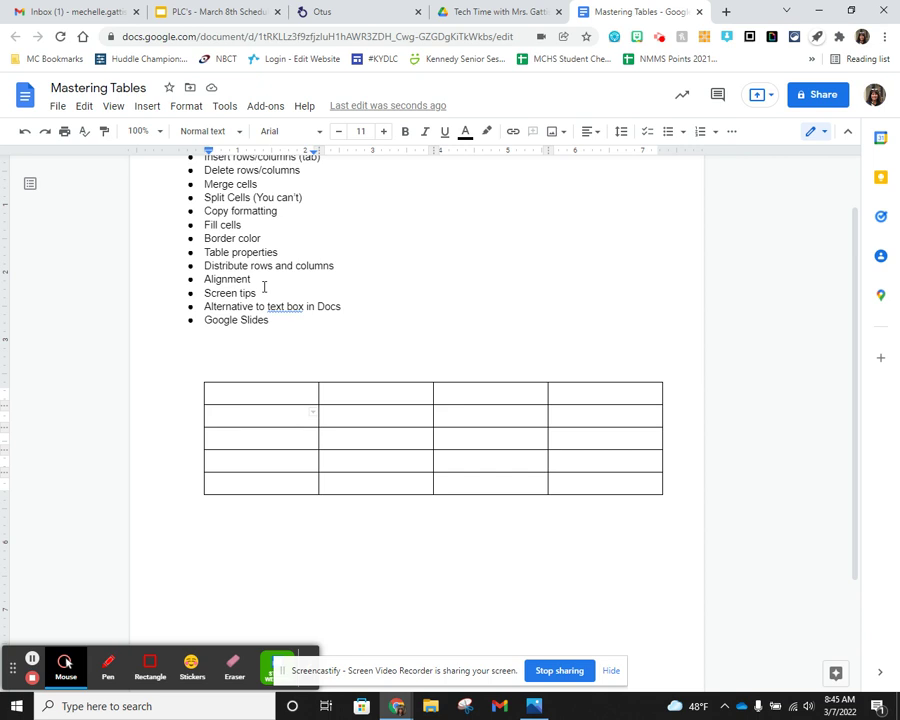
click(178, 106)
mouse_move(266, 356)
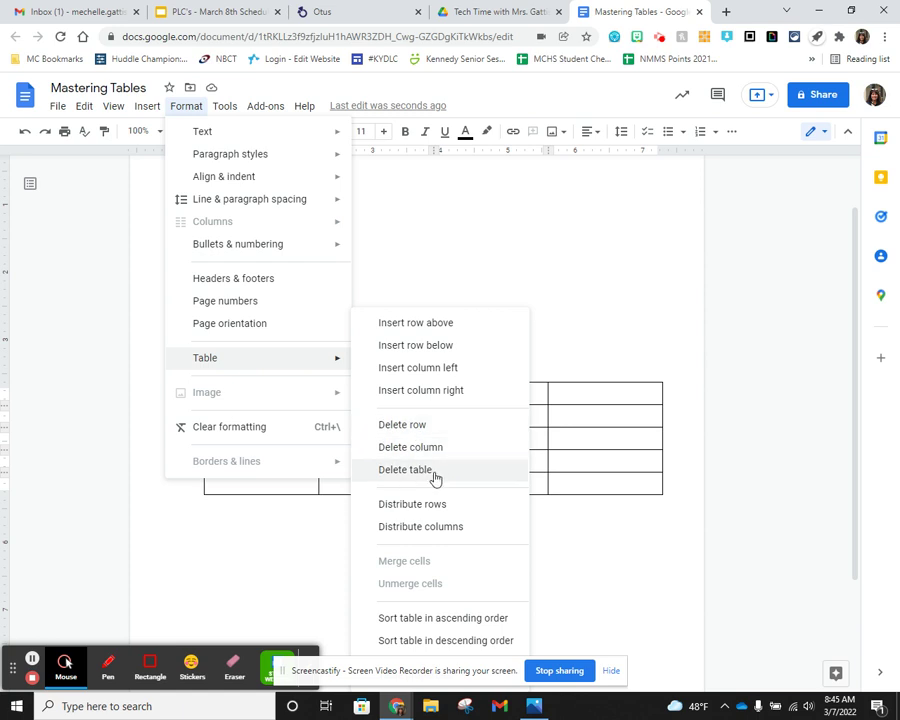
- Drag the column borders so the first column is narrow and the second wide
click(595, 458)
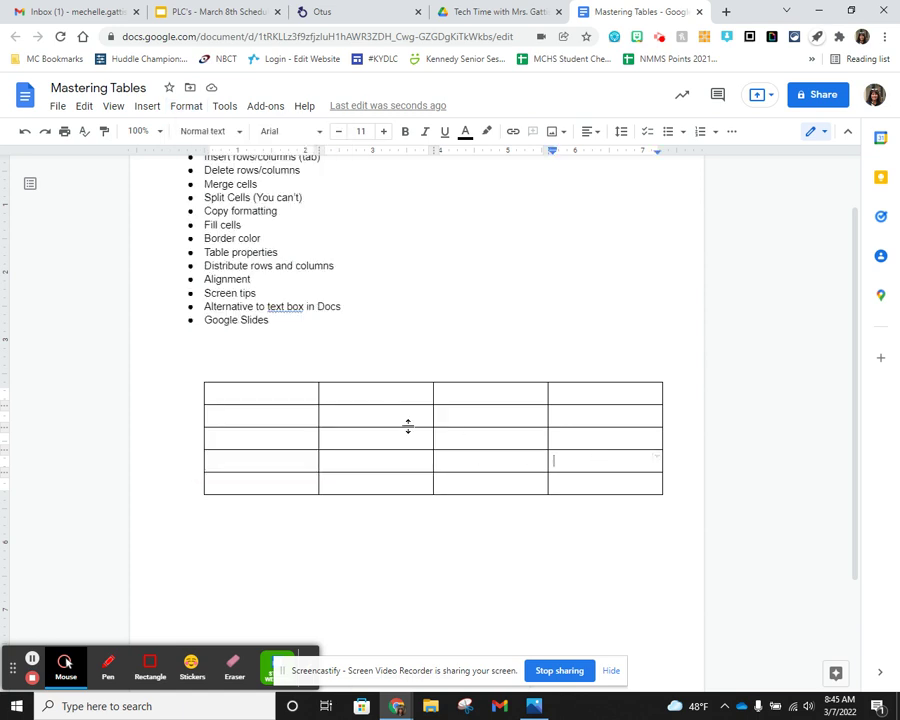
scroll(405, 420, up, 1)
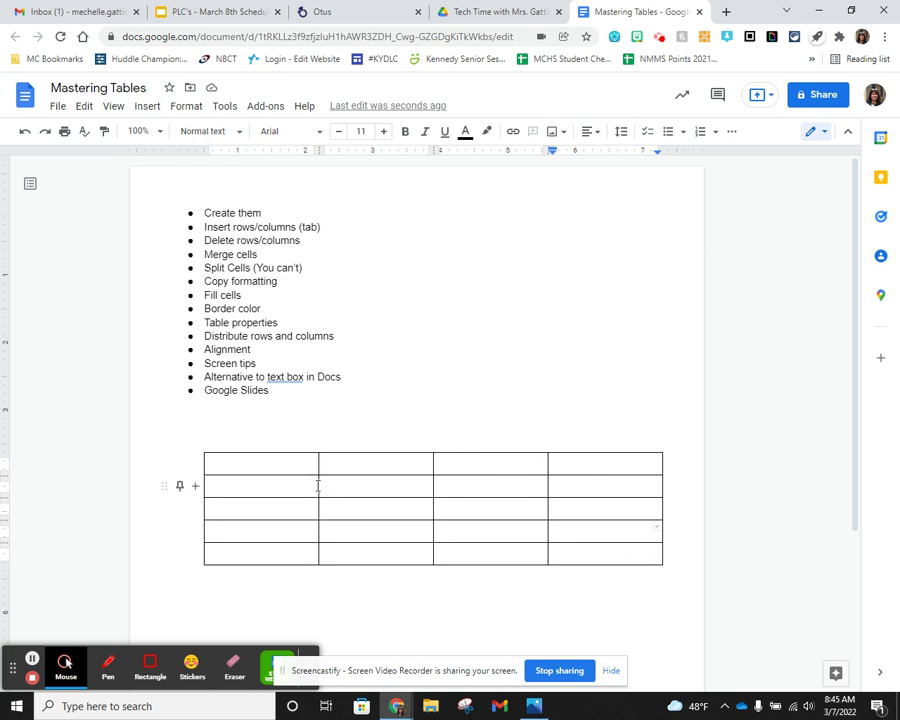
drag(317, 484, 285, 487)
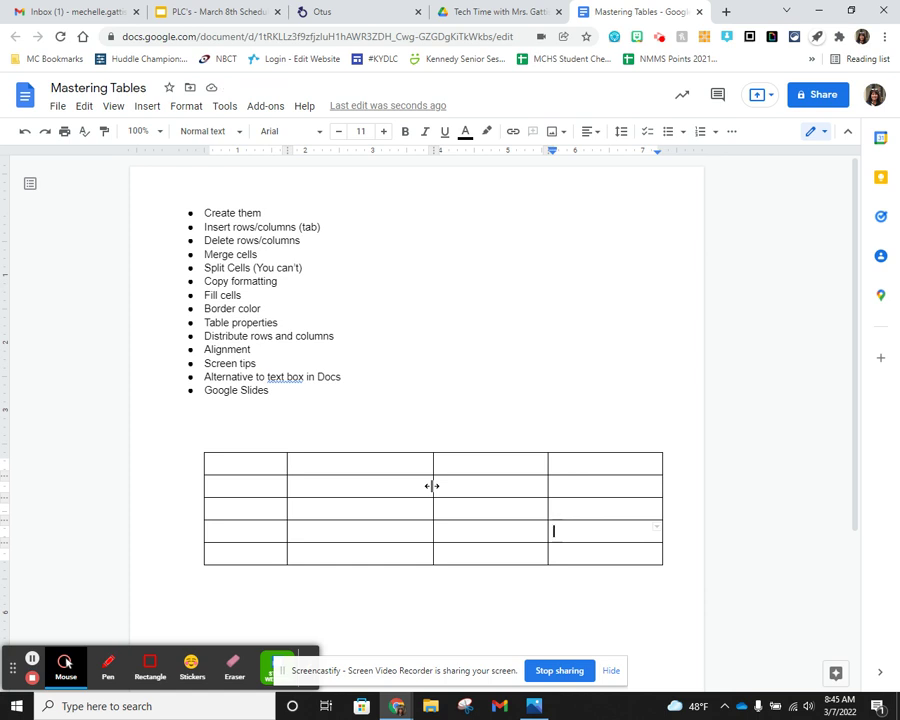
drag(432, 486, 408, 490)
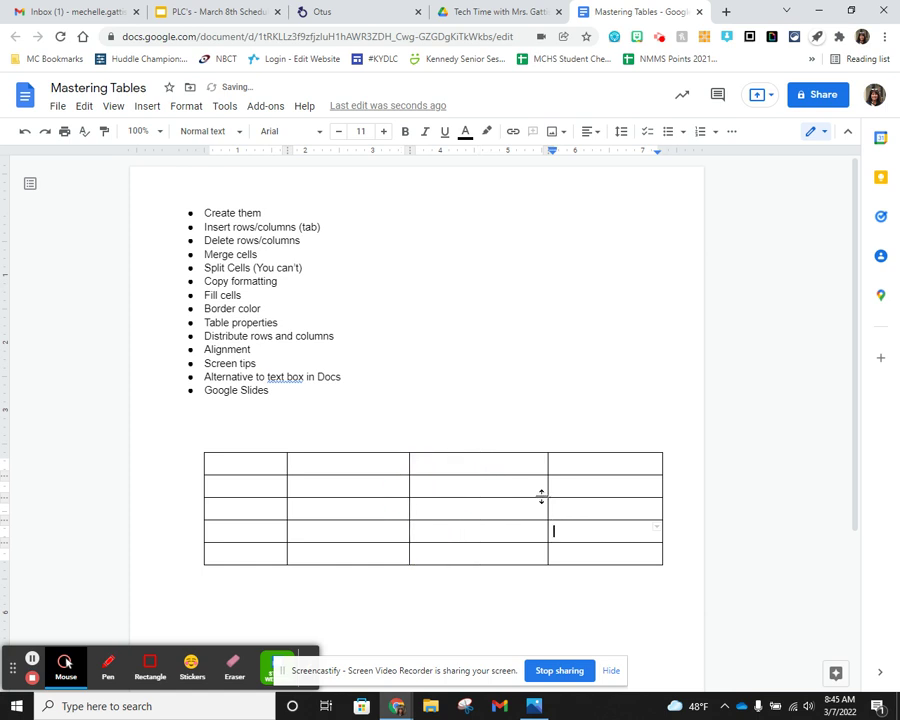
mouse_move(548, 495)
mouse_down()
mouse_move(527, 496)
mouse_move(548, 495)
mouse_up()
drag(286, 482, 254, 489)
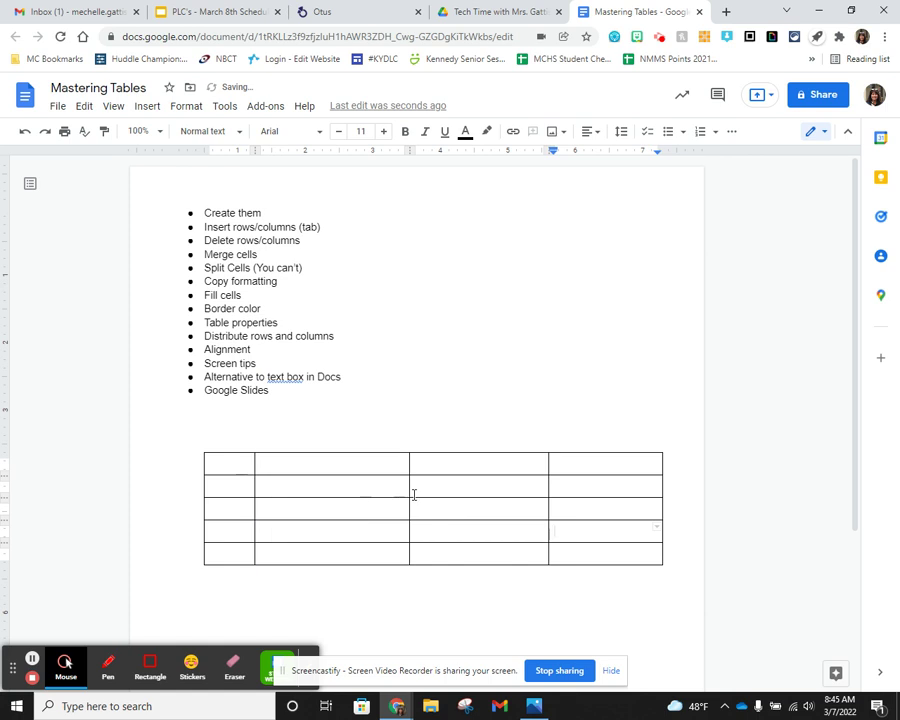
drag(407, 490, 433, 491)
drag(548, 494, 517, 492)
- Insert a column to the right, then narrow the third column and widen the fourth
right_click(566, 488)
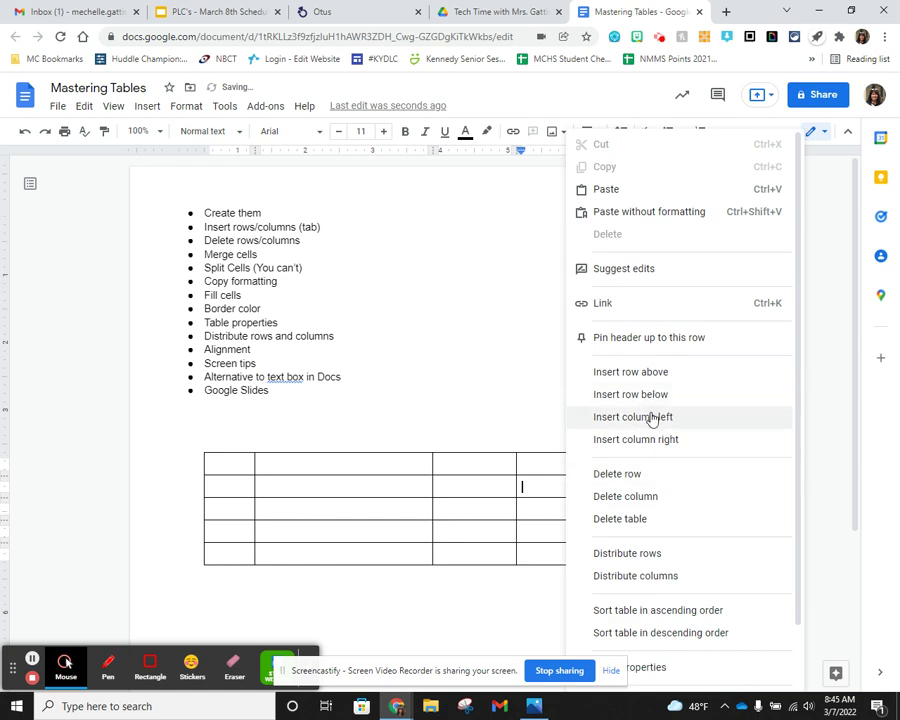
click(664, 441)
drag(550, 488, 514, 488)
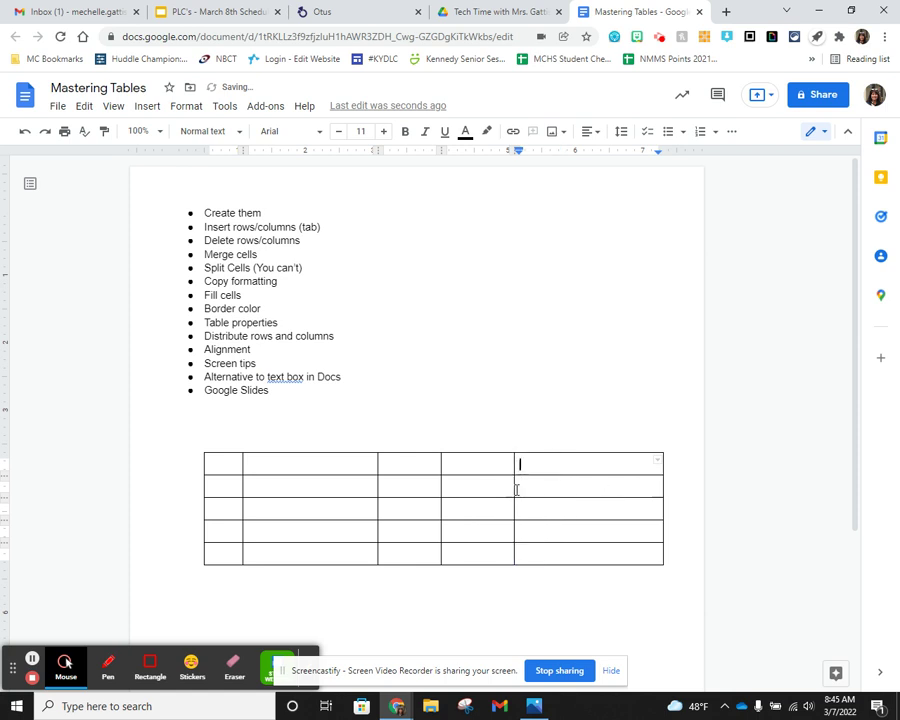
drag(441, 490, 558, 485)
drag(474, 486, 454, 489)
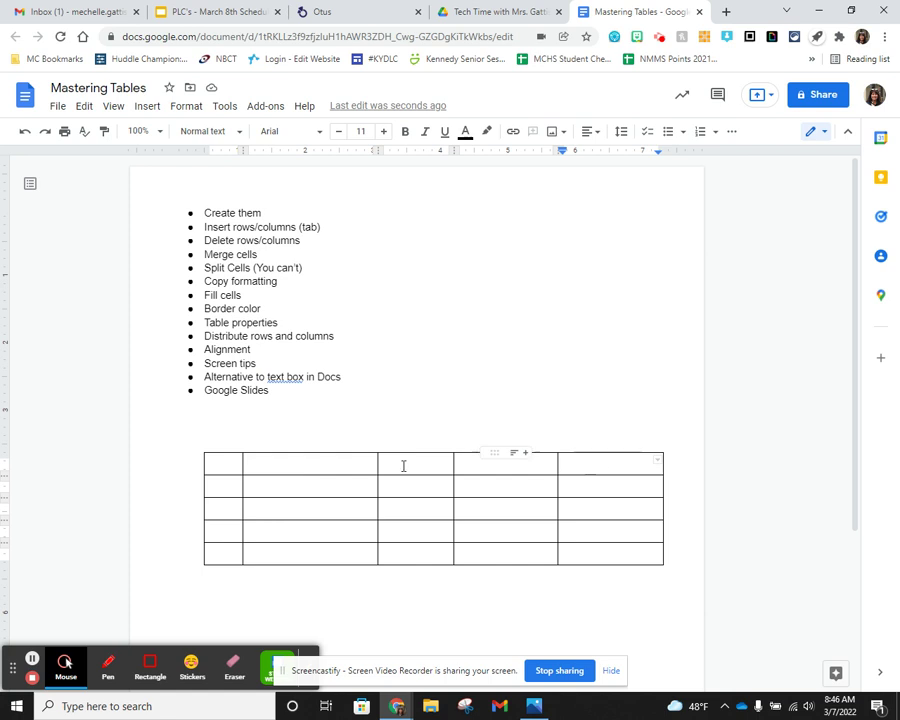
drag(237, 465, 592, 462)
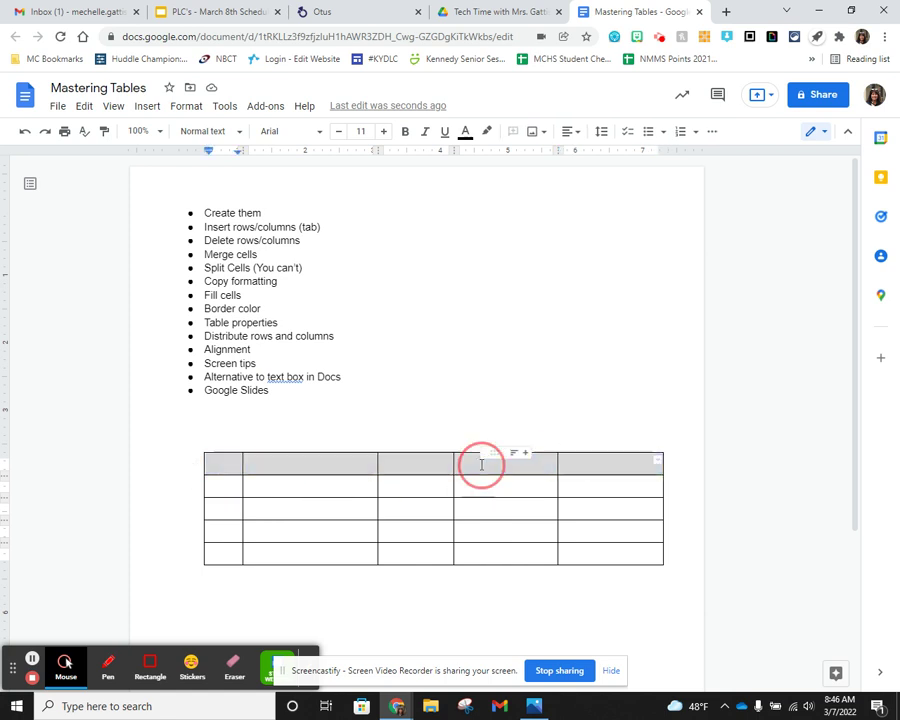
- Merge the table's top row into a single cell with centred alignment
right_click(480, 466)
click(538, 567)
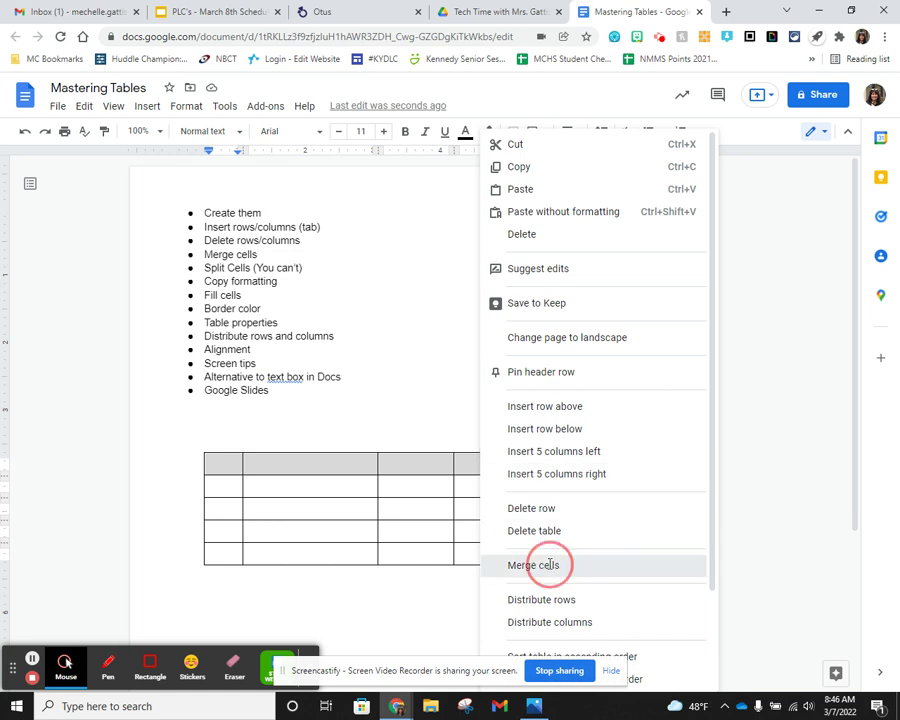
click(442, 467)
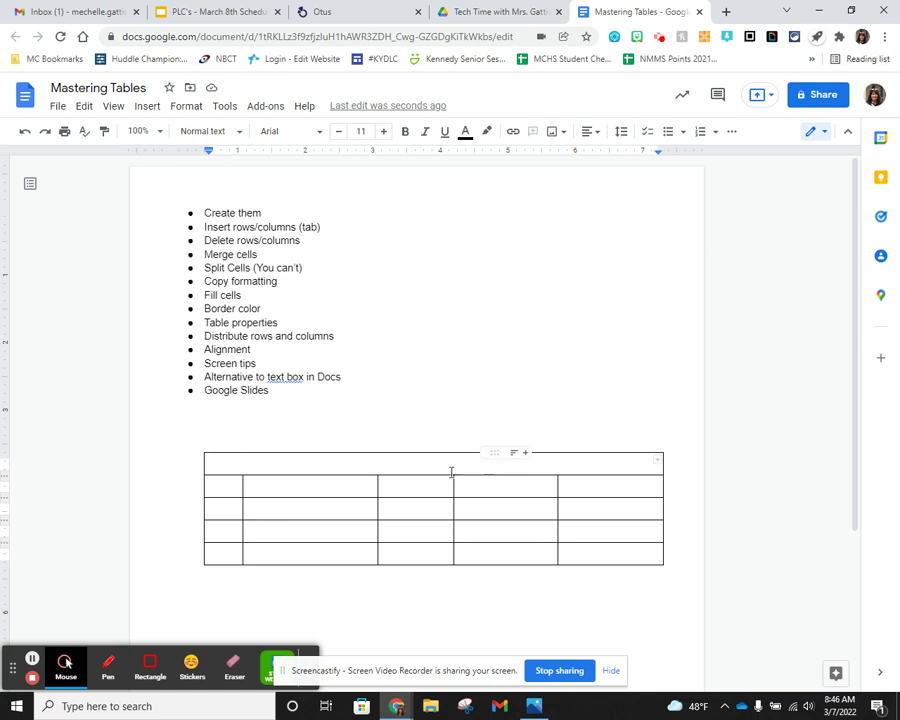
click(593, 132)
click(553, 158)
- Type the centred title 'Mastering Tables' in the merged cell
text(mast)
key(ctrl+z)
key(ctrl+z)
text(Ma)
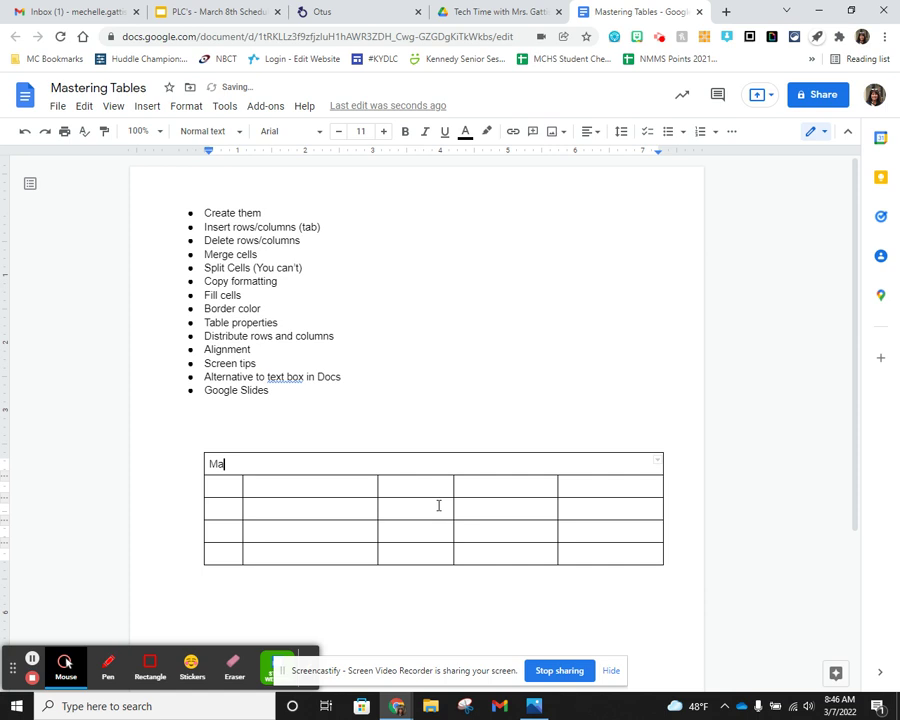
click(593, 132)
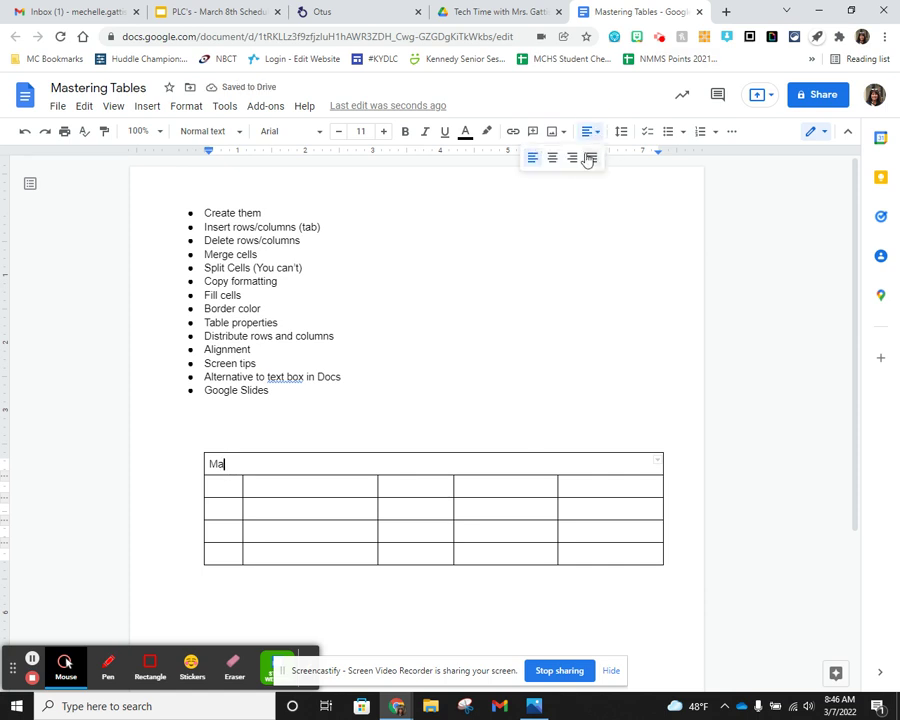
click(553, 158)
text(stering Tables)
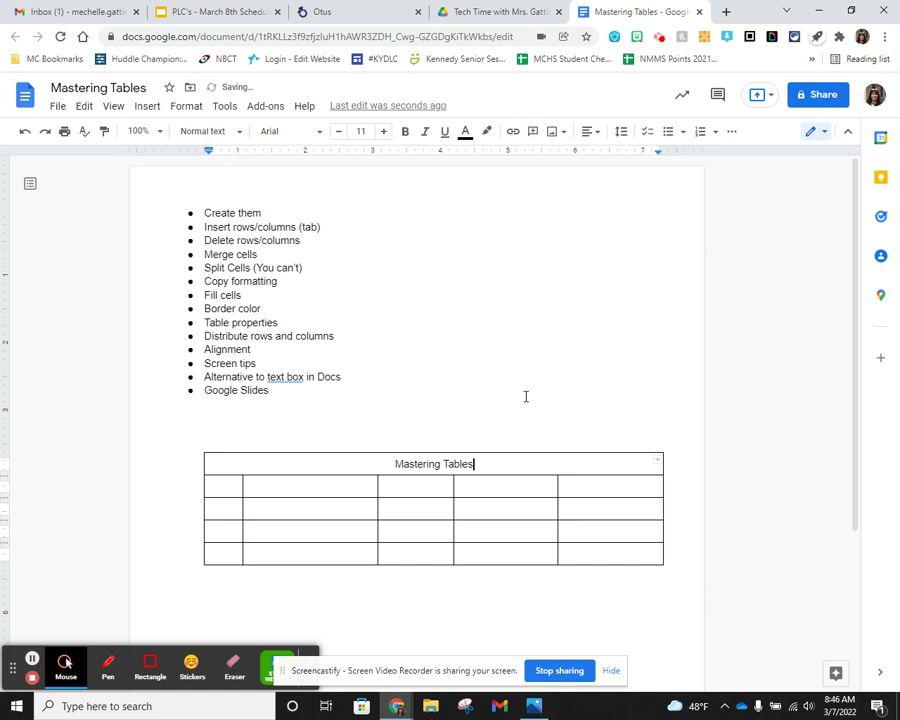
- Select the 'Mastering Tables' title and enlarge its font to size 21
double_click(442, 463)
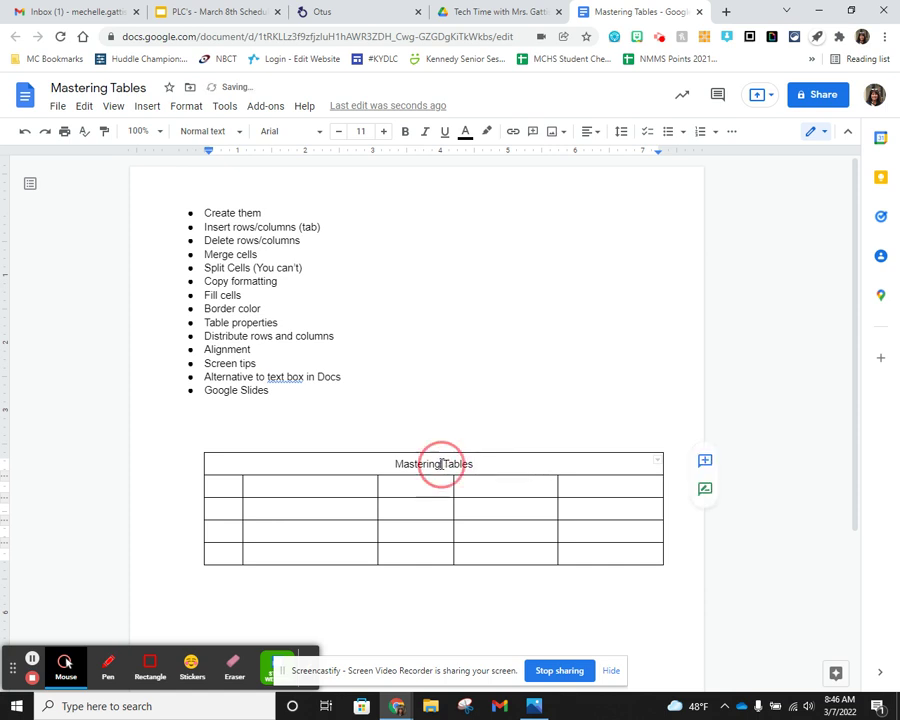
triple_click(452, 463)
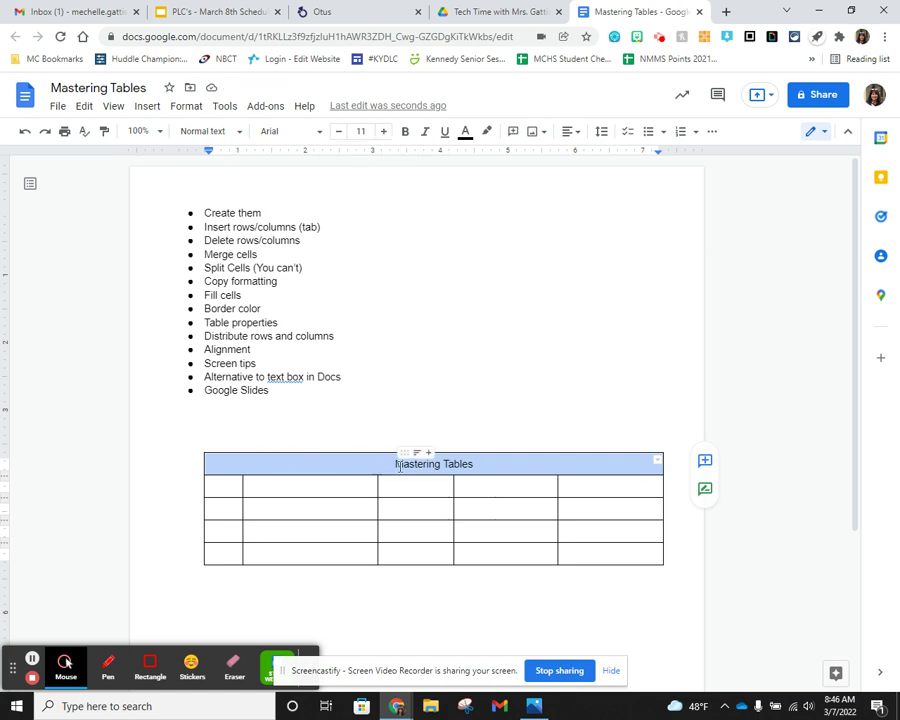
click(384, 132)
click(384, 132)
click(384, 132)
click(384, 132)
click(384, 132)
click(384, 132)
click(384, 132)
click(384, 132)
click(384, 132)
click(384, 132)
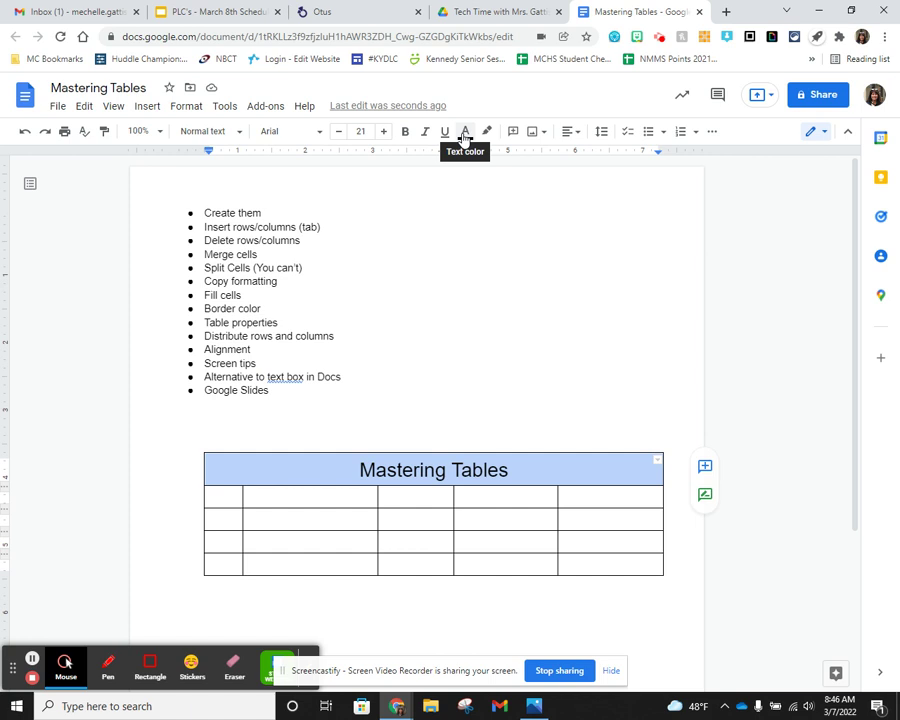
- Colour the title text orange and fill the header cell with bright blue
click(463, 136)
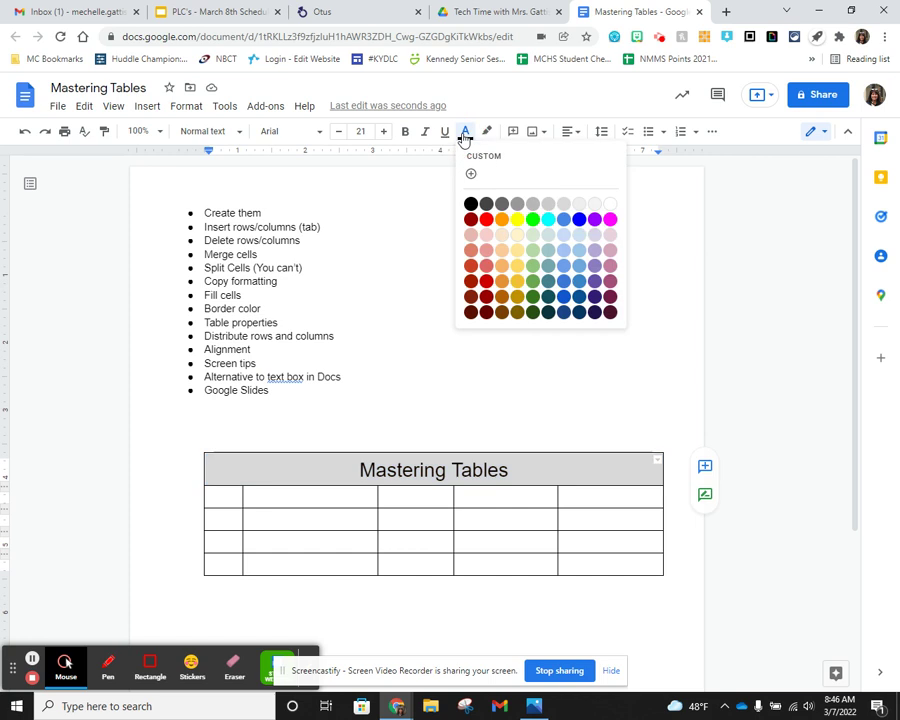
click(502, 225)
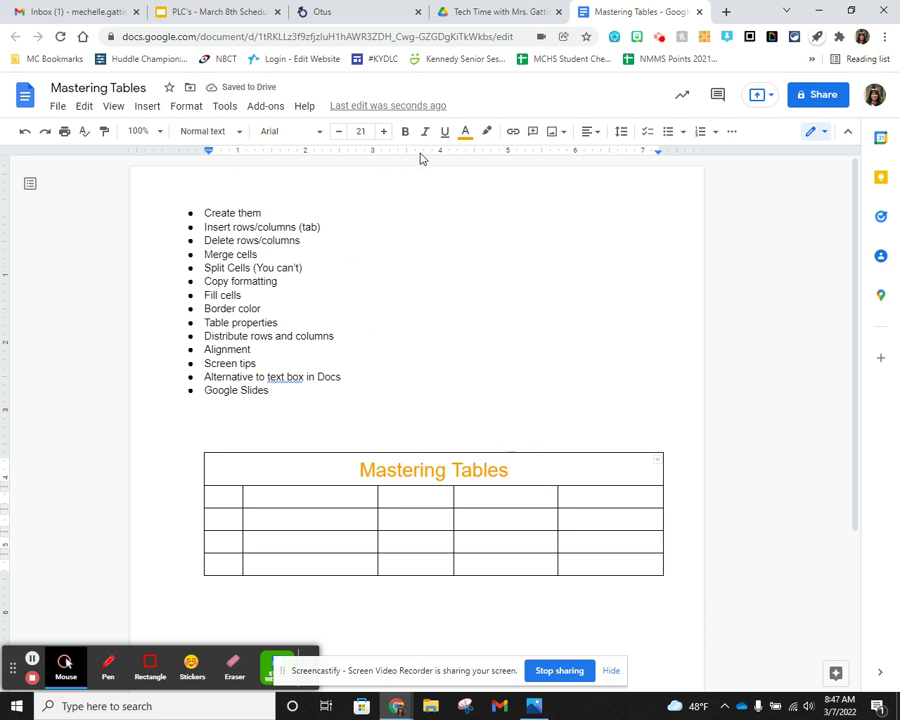
click(736, 132)
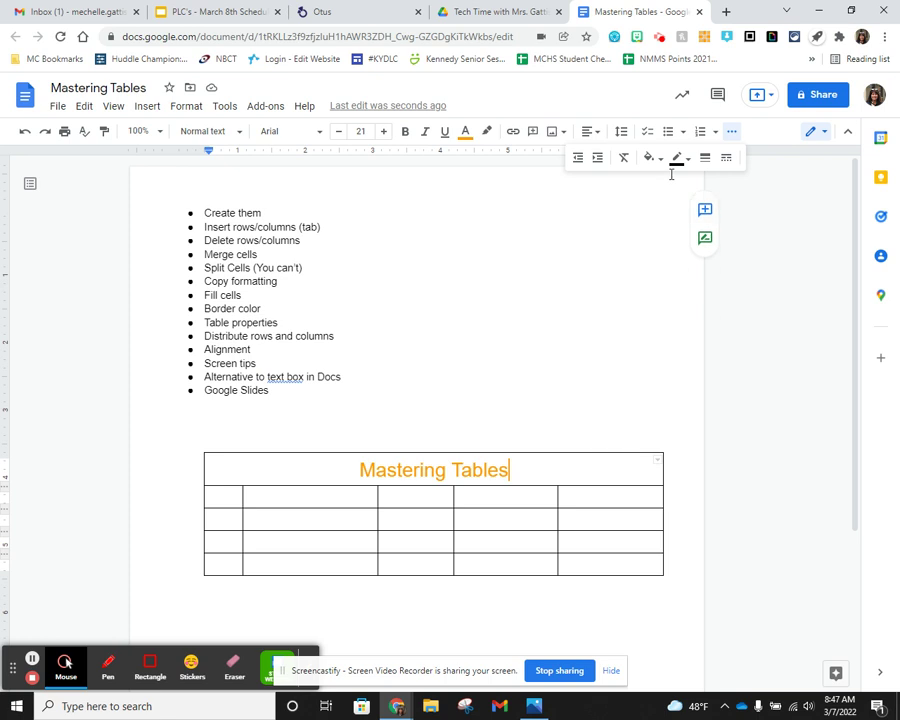
click(651, 157)
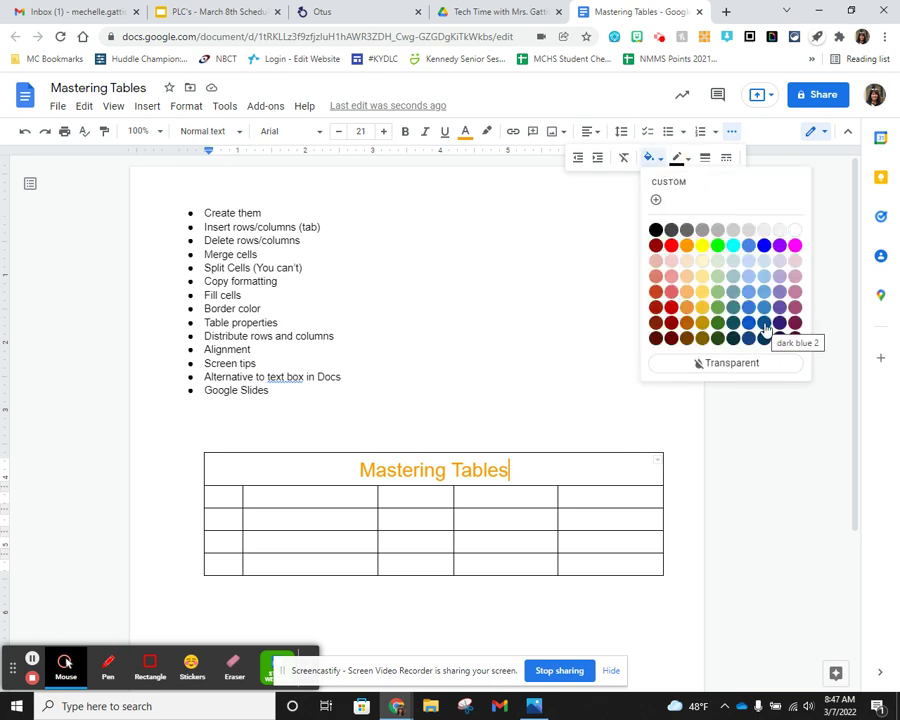
click(764, 245)
- Select the four lower cells of the table's first column
click(565, 488)
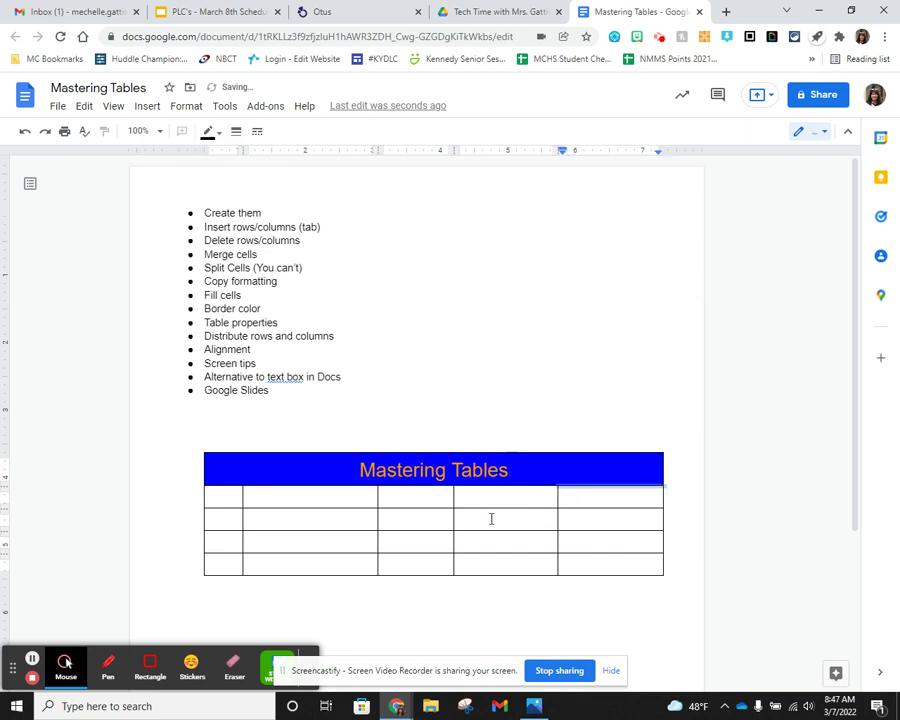
click(487, 519)
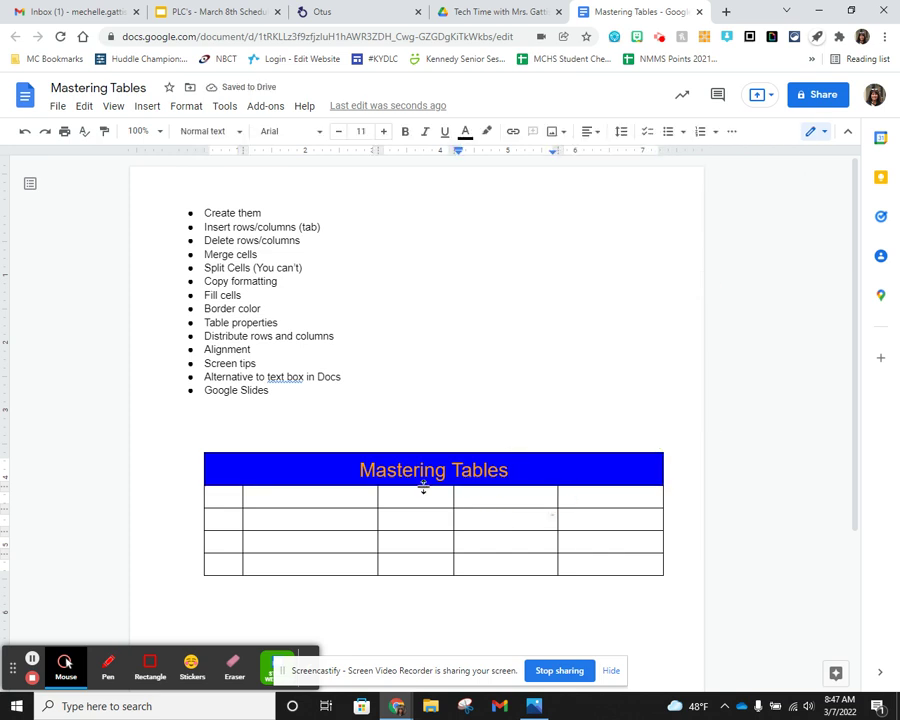
scroll(397, 399, down, 1)
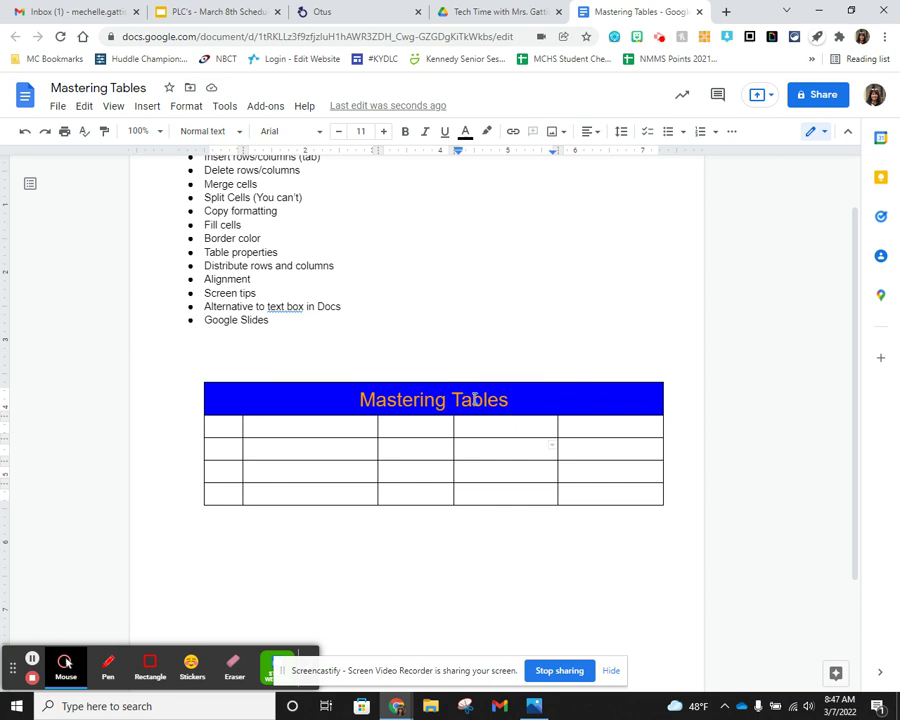
scroll(362, 390, up, 1)
scroll(371, 401, down, 1)
drag(229, 430, 233, 490)
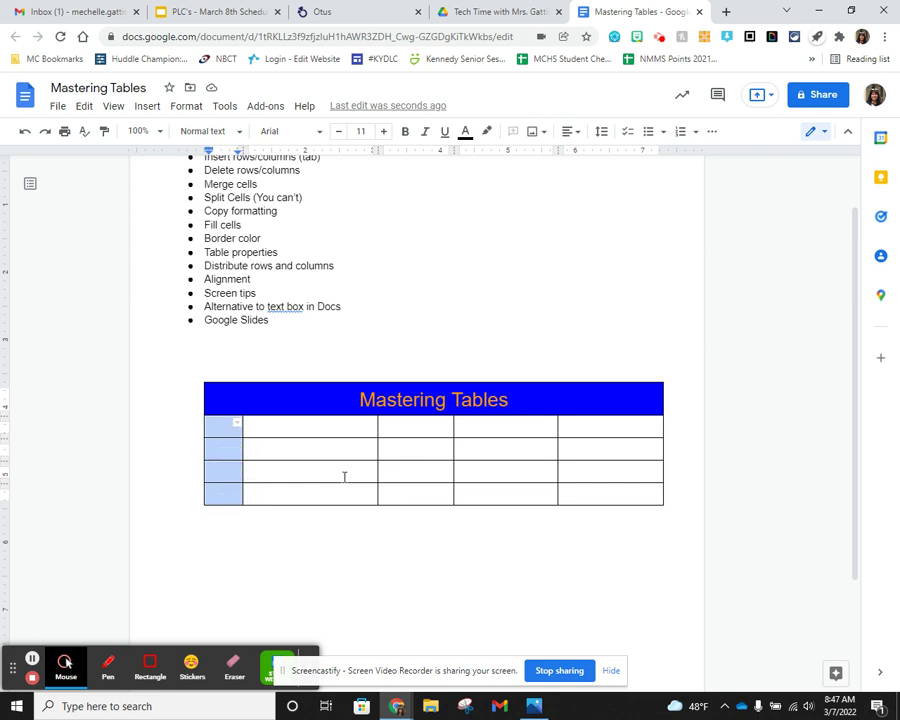
- Merge the four first-column cells below the header using Merge cells from the right-click menu
right_click(225, 450)
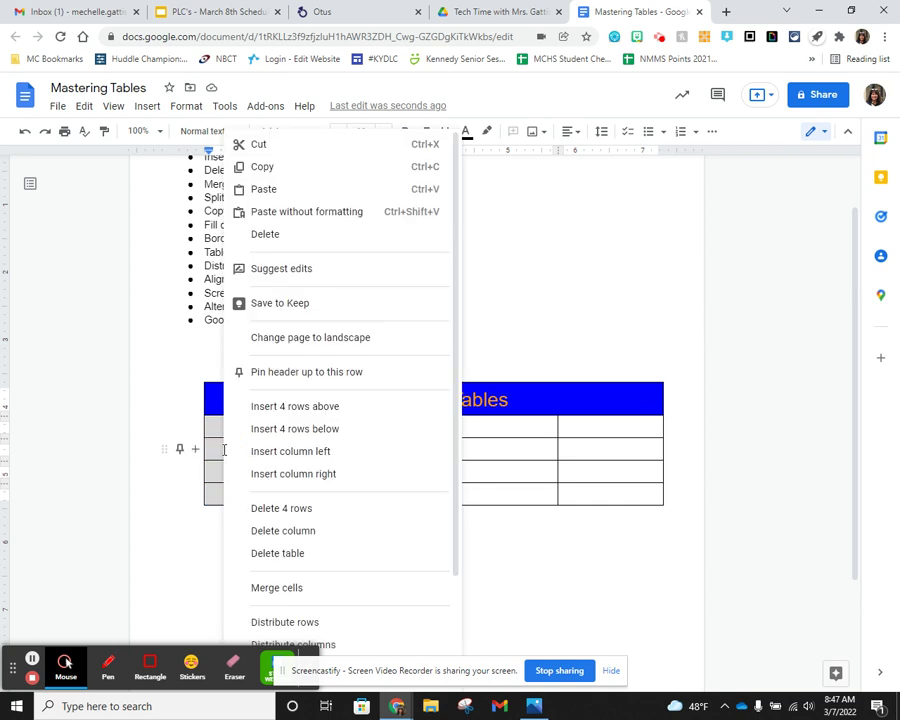
click(304, 587)
click(256, 455)
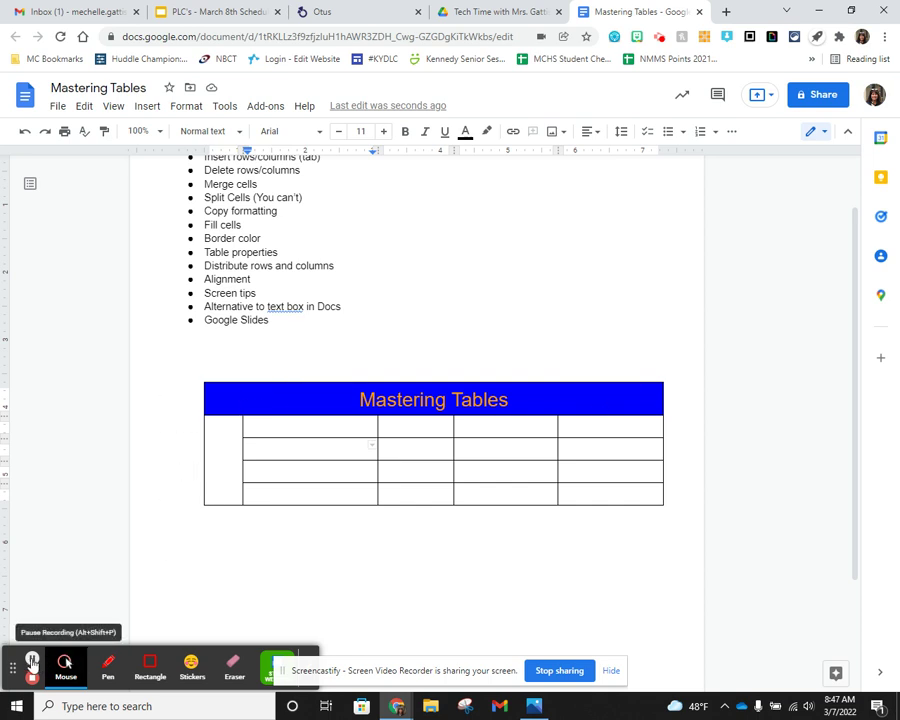
click(32, 660)
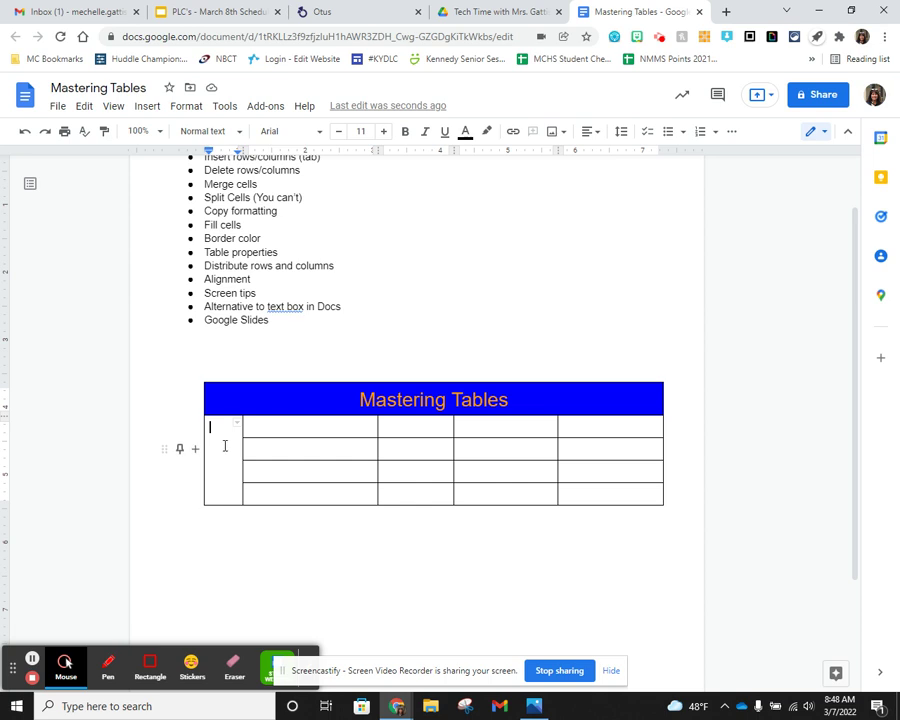
- Type 'Formatting' in the merged cell, widen the first column, and center the text horizontally
click(223, 441)
text(Formatting)
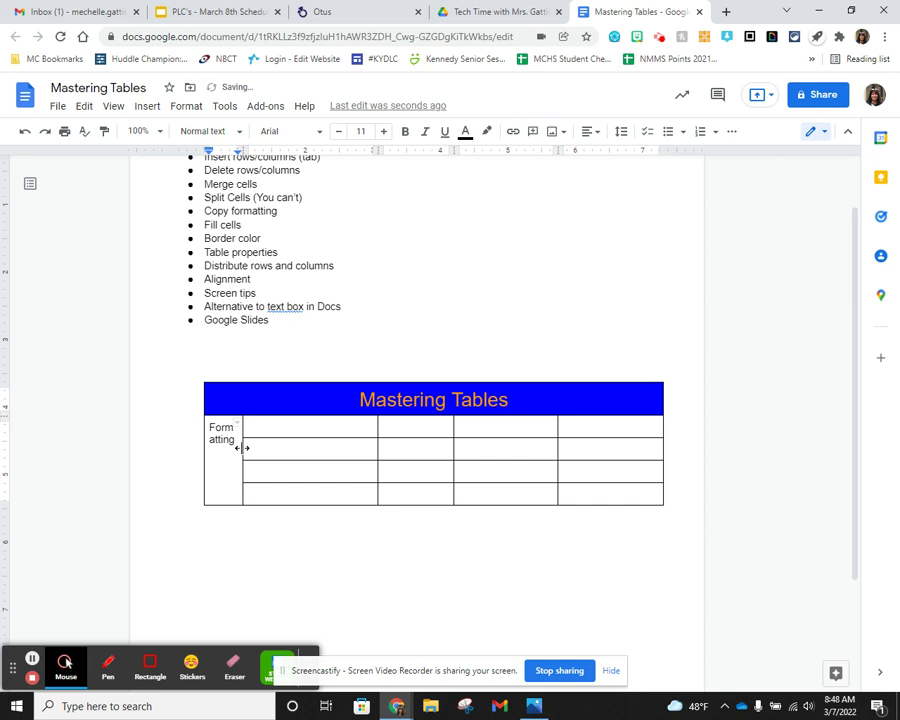
drag(241, 448, 308, 447)
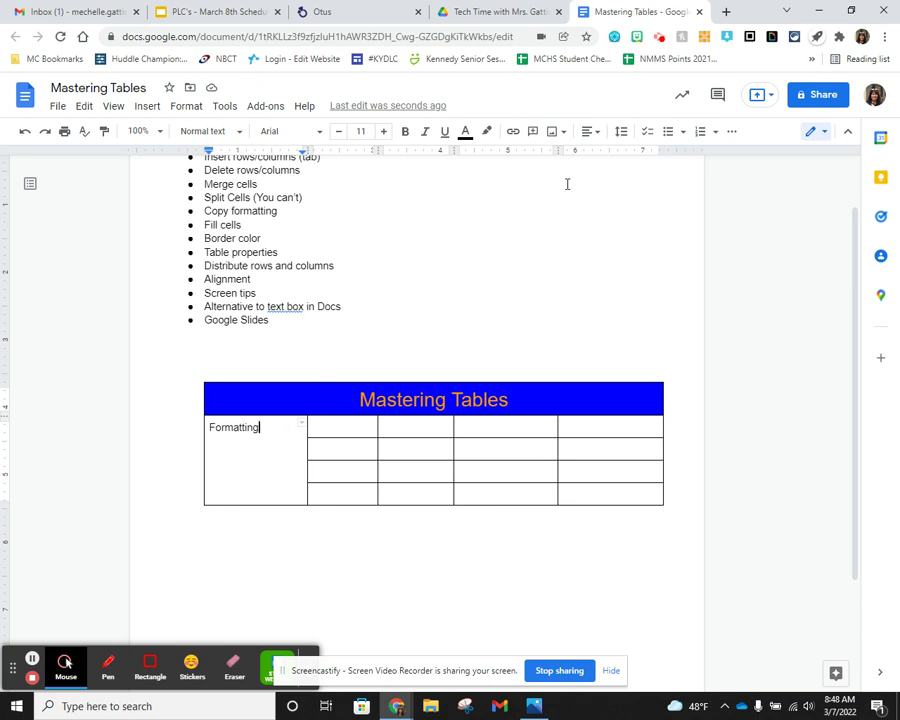
click(590, 132)
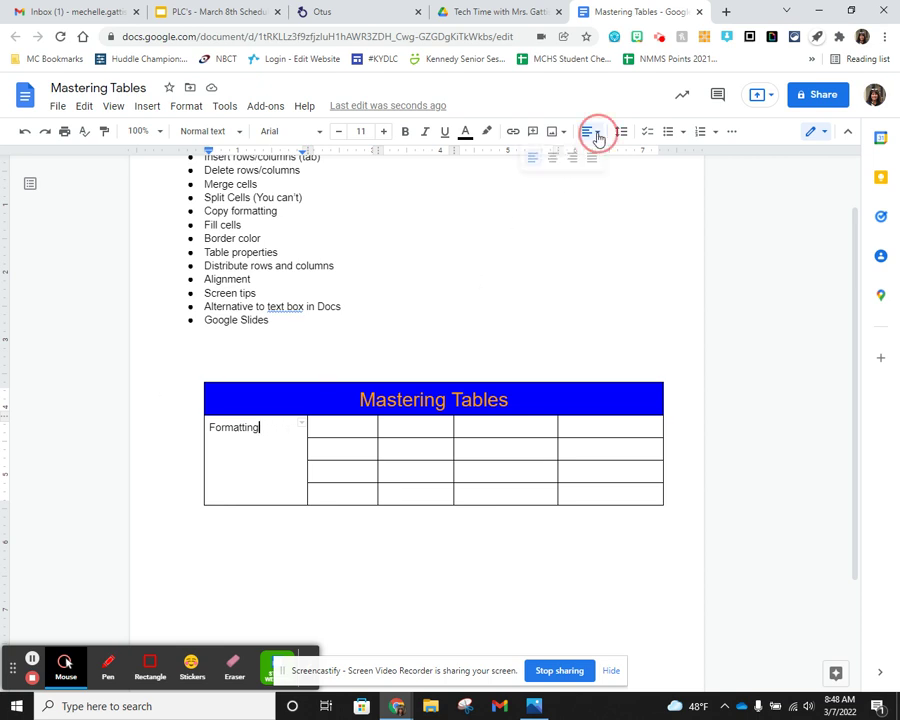
click(553, 158)
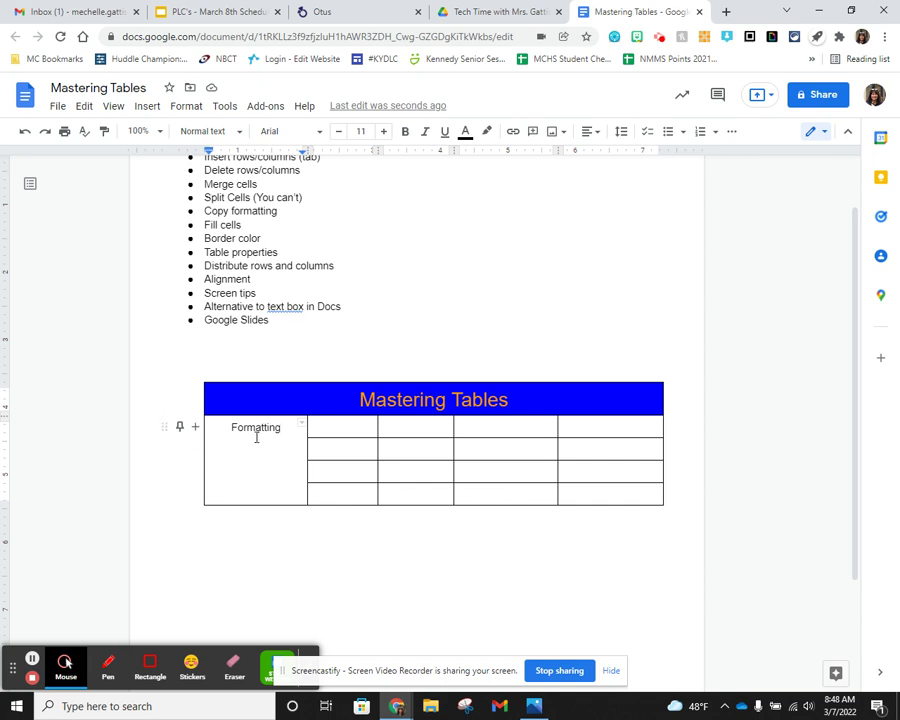
- Set the Formatting cell's vertical alignment to Middle in Table properties
right_click(263, 457)
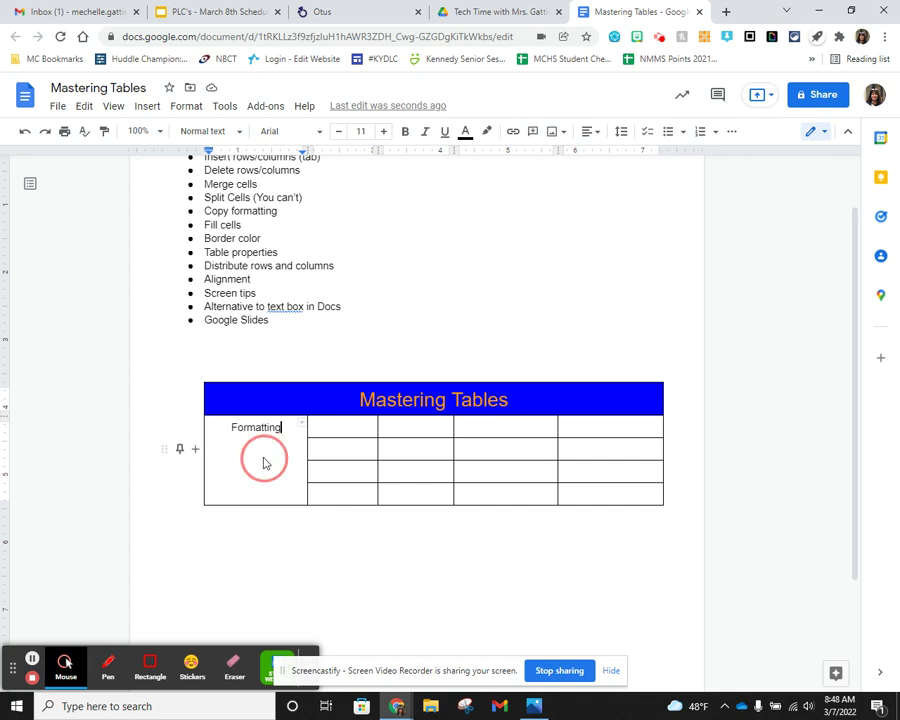
scroll(380, 535, down, 2)
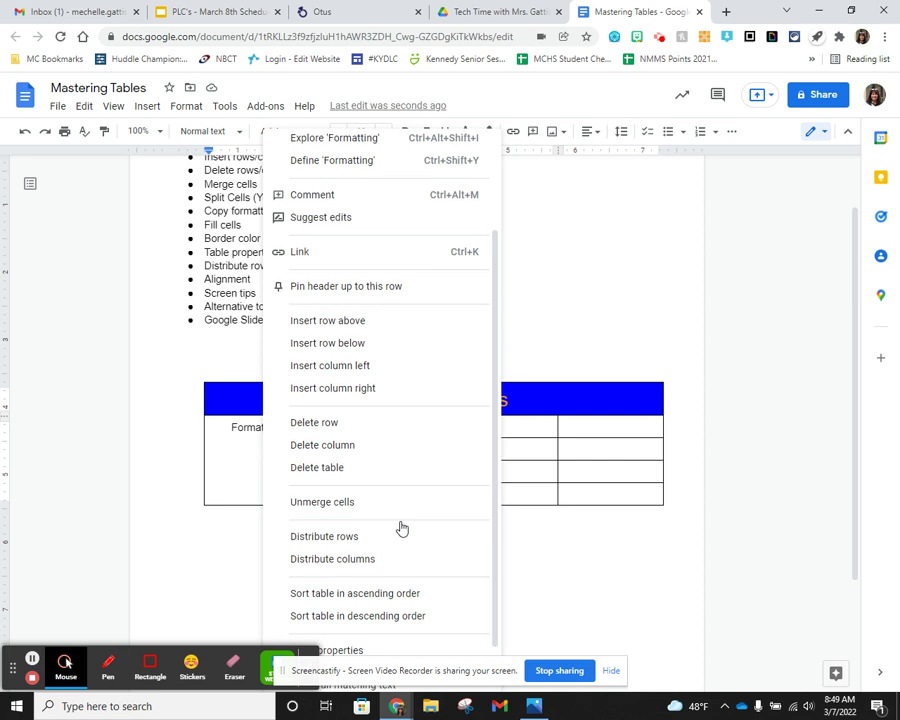
click(341, 597)
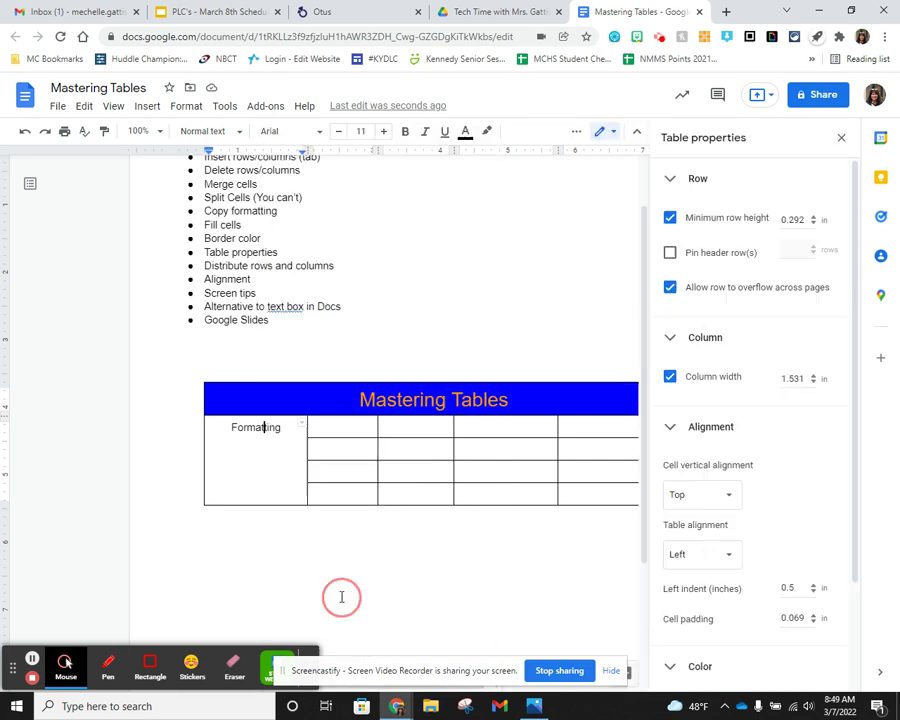
scroll(768, 436, down, 2)
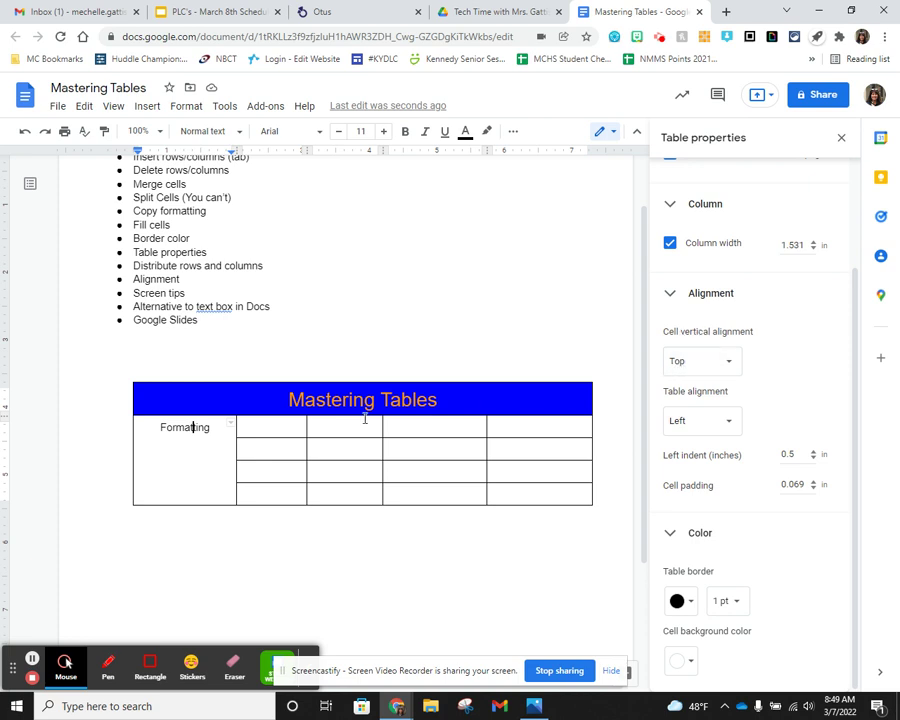
click(731, 363)
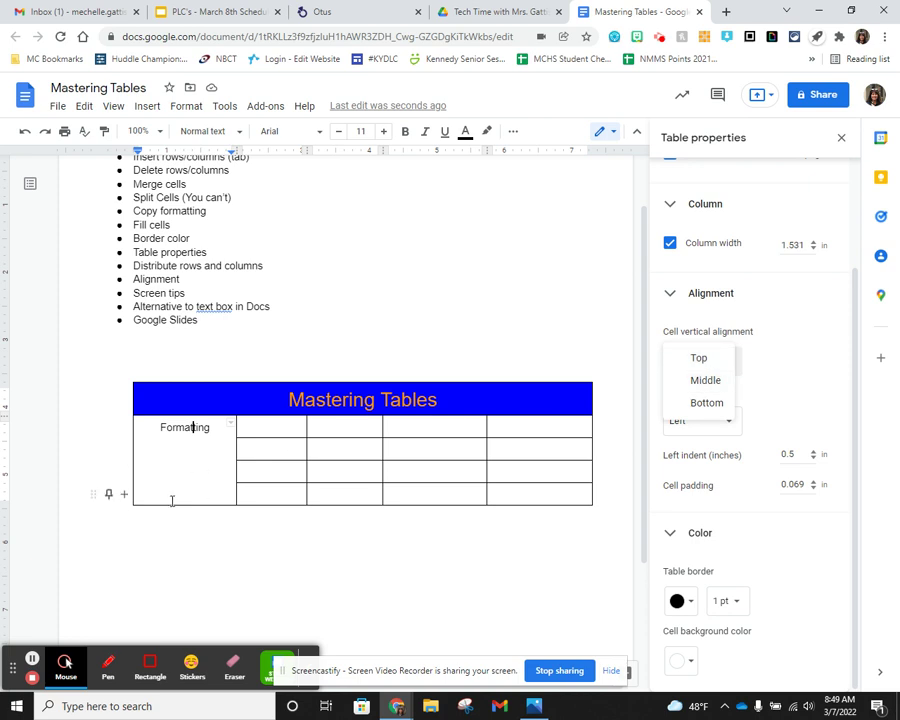
click(709, 381)
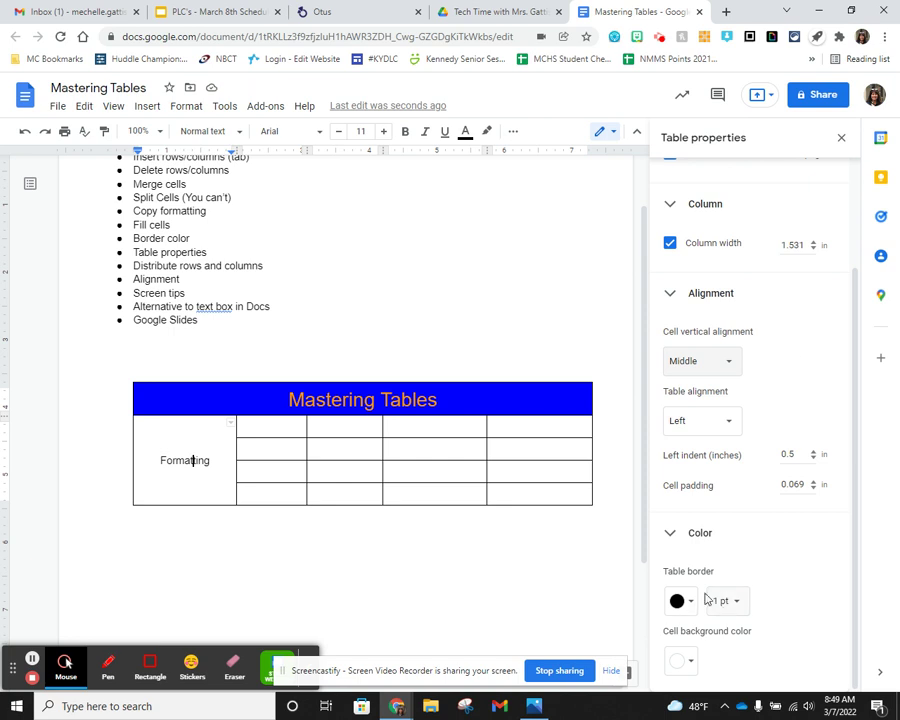
scroll(770, 380, up, 2)
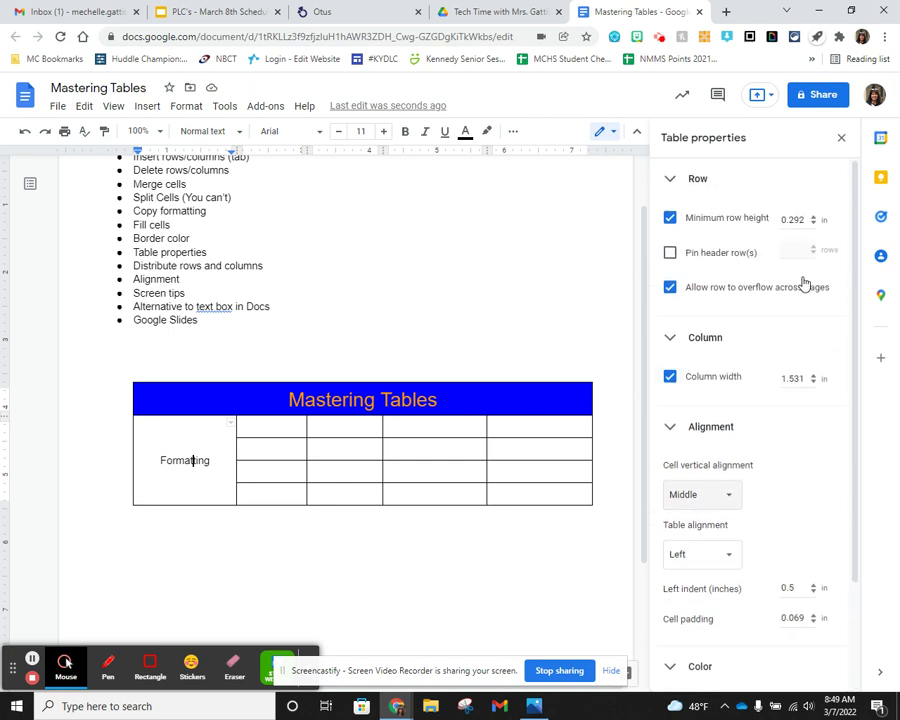
click(842, 140)
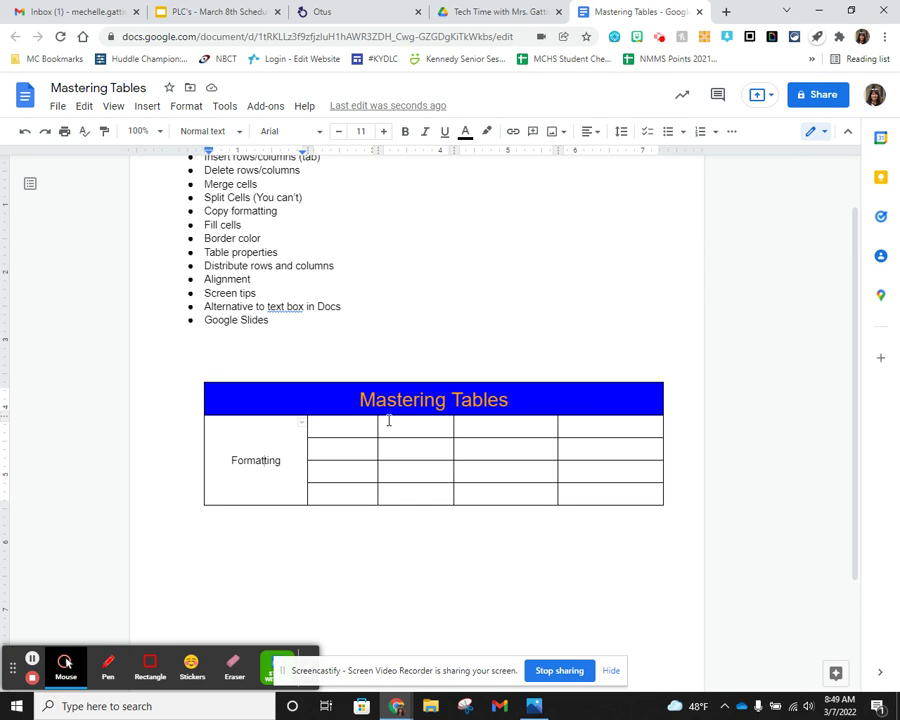
- Label the first two cells beside Formatting 'Fill Color' and 'Text Color'
click(263, 460)
click(357, 425)
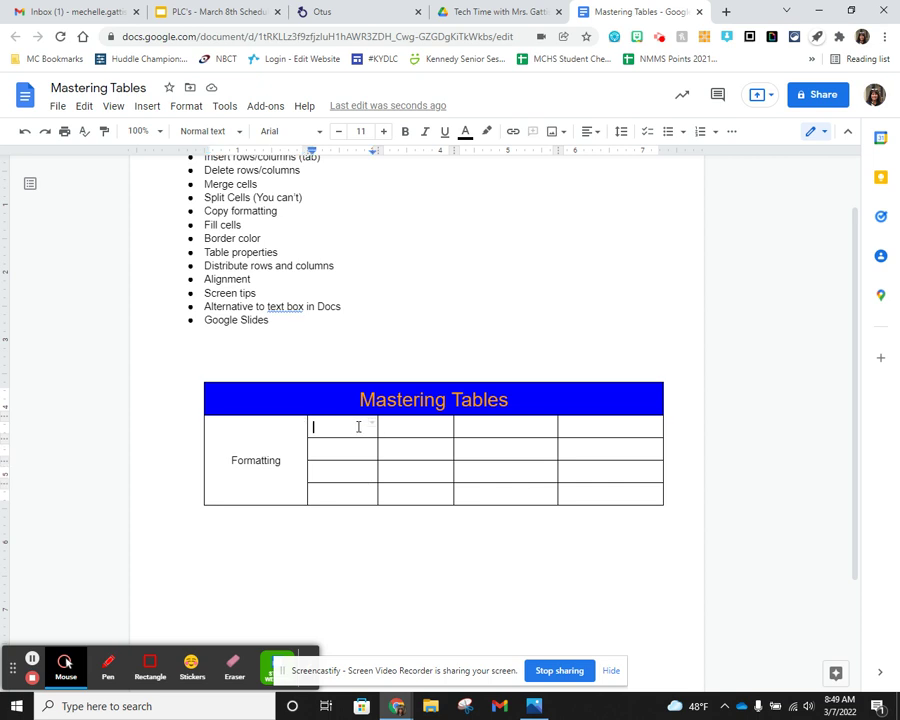
scroll(434, 466, up, 1)
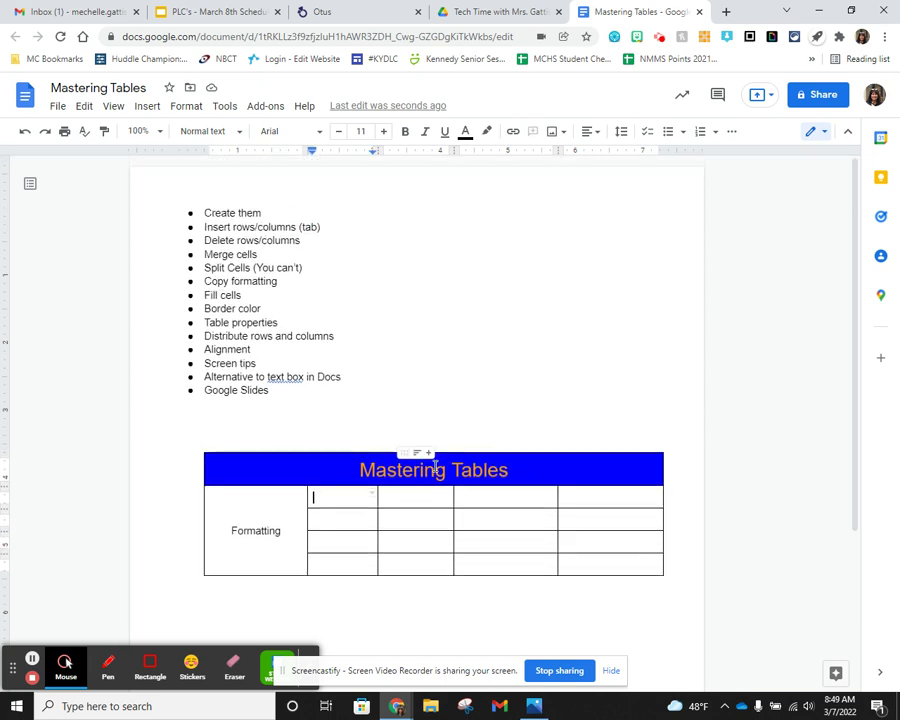
text(Fill)
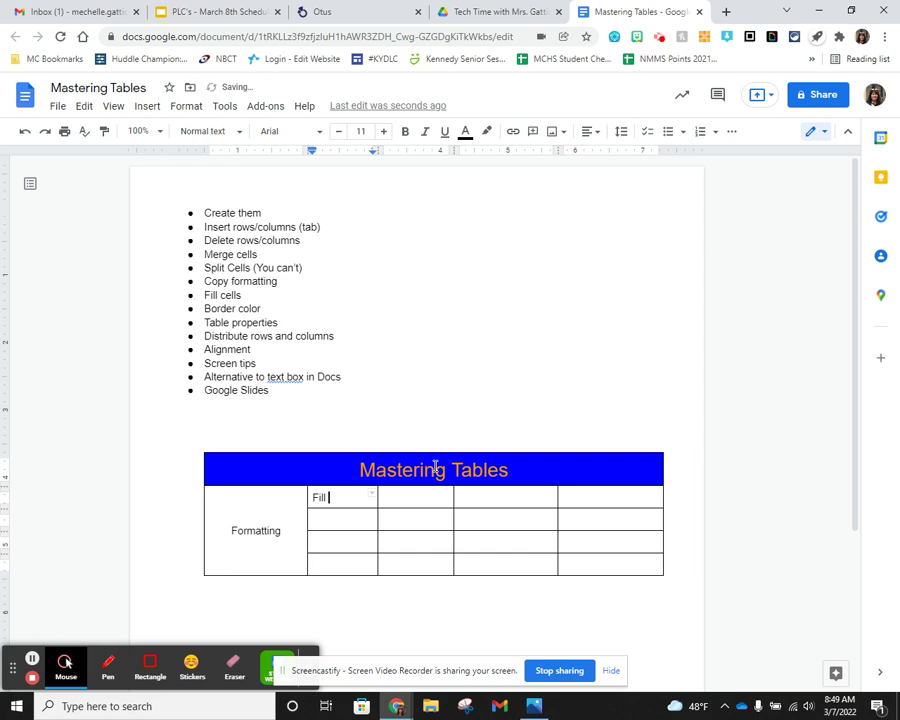
text( Color)
click(357, 525)
text(Text Color)
- Label the next two cells 'Border width' and 'Border color'
click(351, 543)
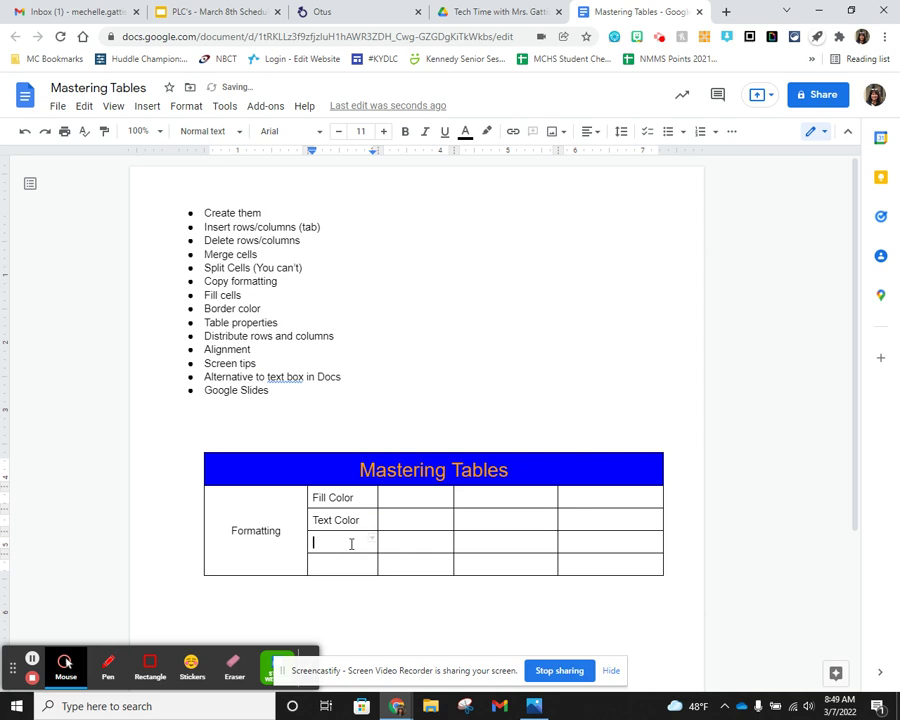
text(Border width)
click(345, 565)
text(Bo)
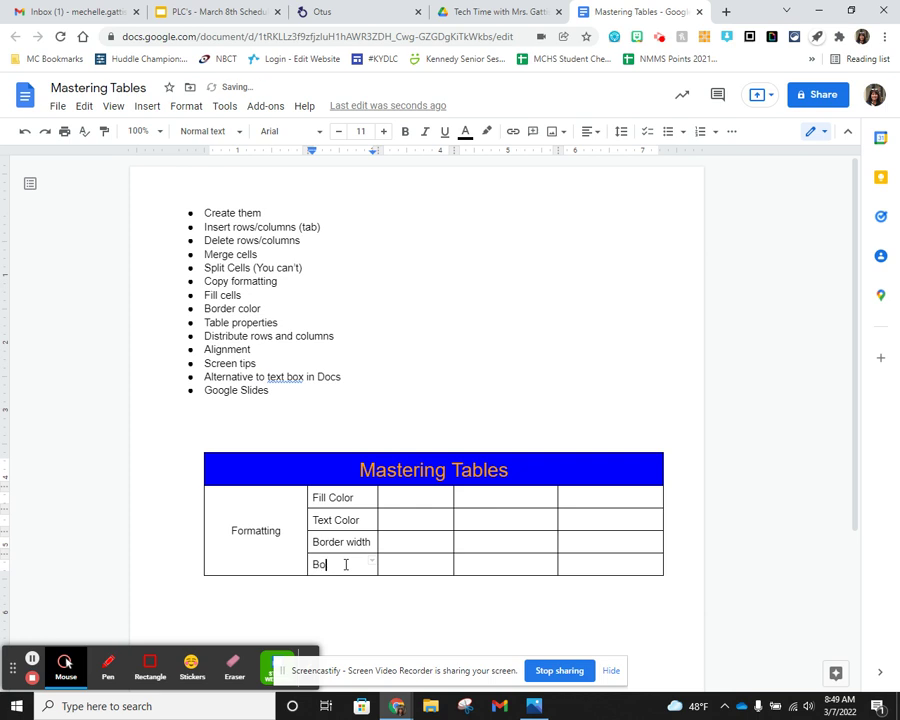
text(rder color)
scroll(436, 510, down, 3)
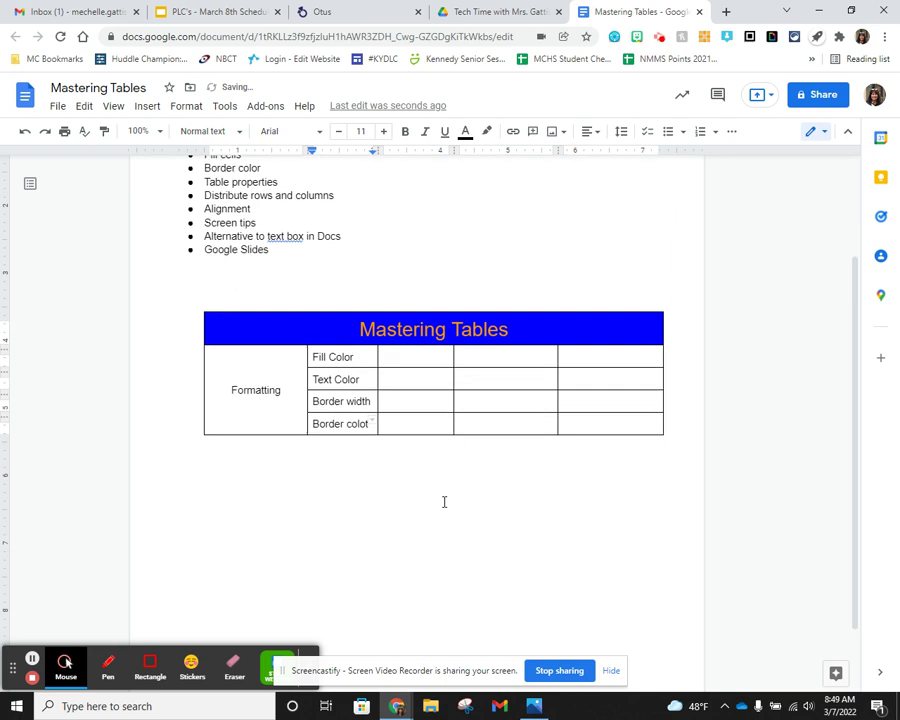
scroll(524, 470, up, 2)
text(color)
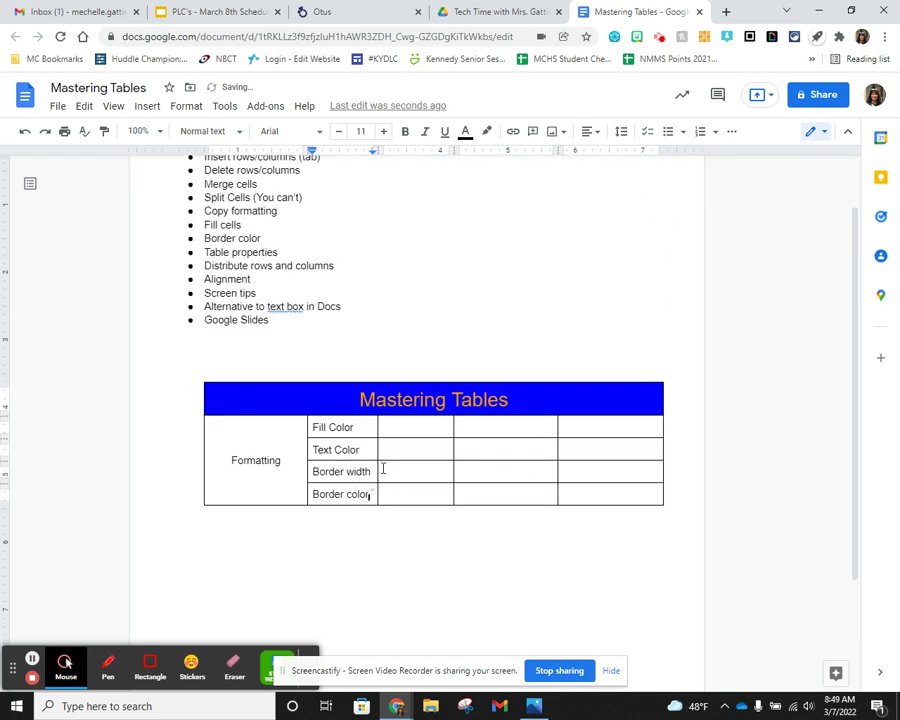
scroll(386, 482, up, 2)
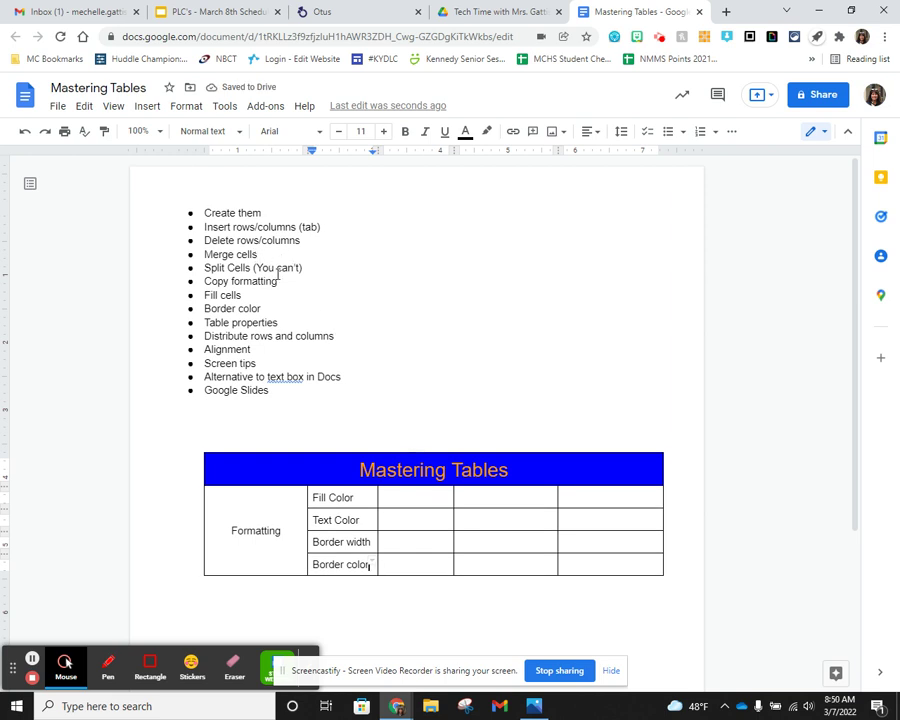
scroll(412, 420, down, 2)
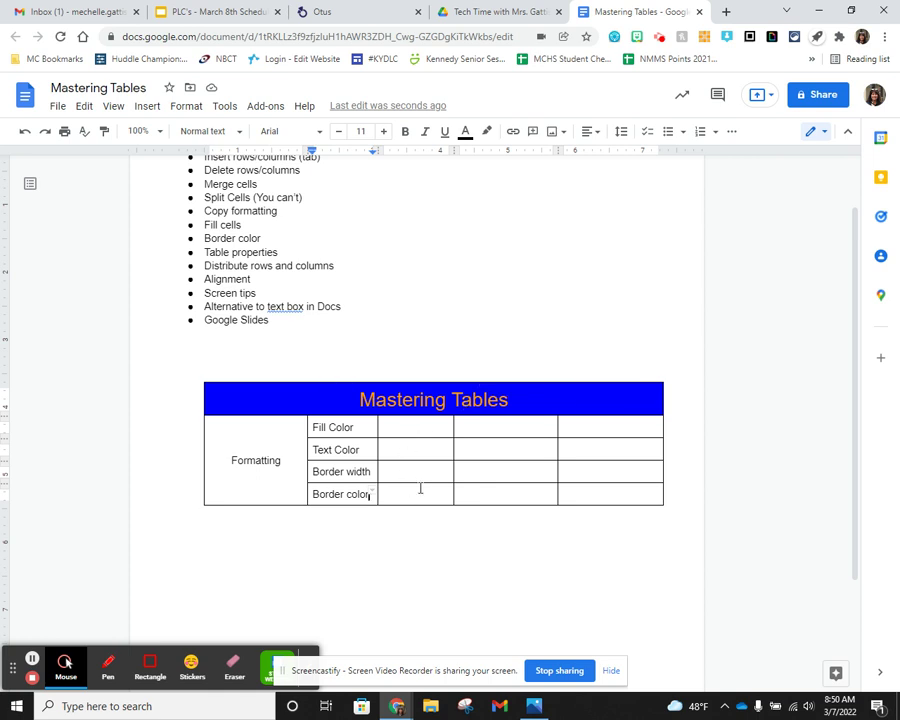
click(404, 424)
- Insert an empty column to the right of the first data column beside Fill Color
click(481, 425)
right_click(411, 432)
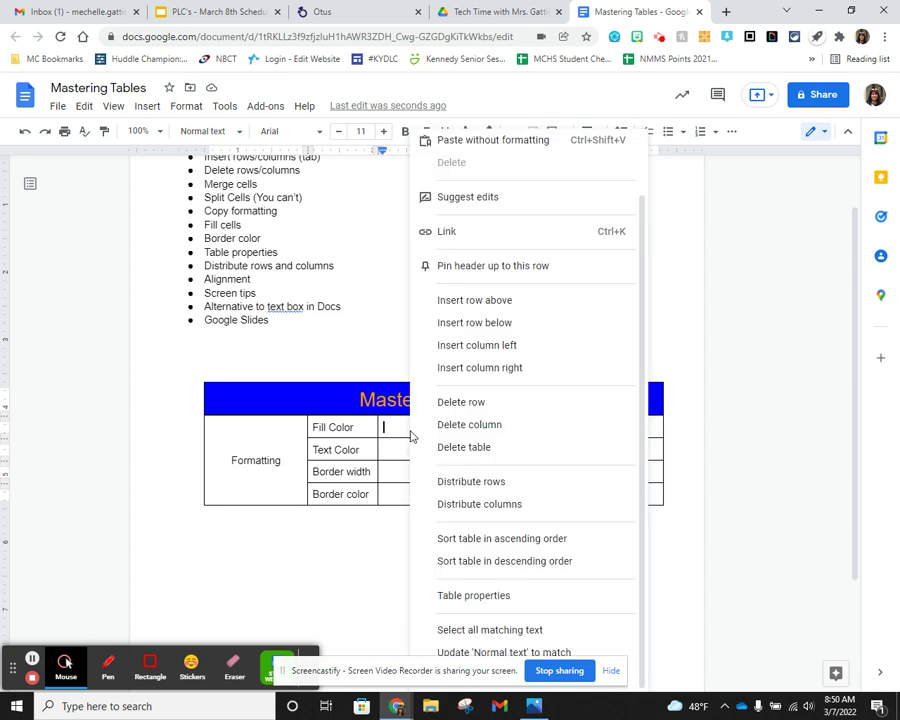
click(513, 363)
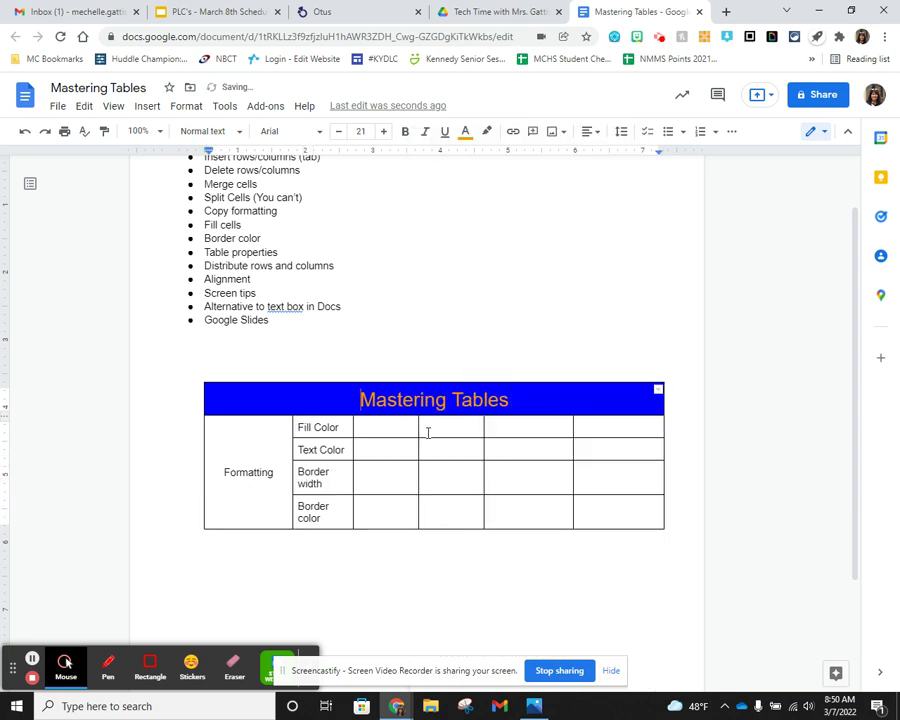
drag(431, 431, 406, 428)
- Merge the two Fill Color data cells and adjust column borders, then undo those changes
right_click(393, 428)
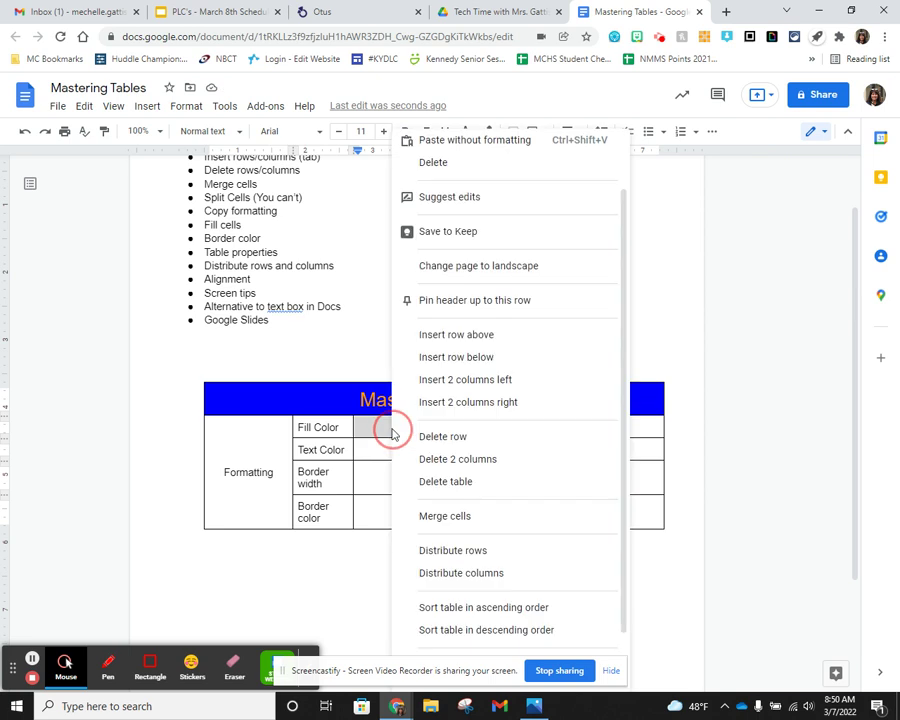
click(459, 516)
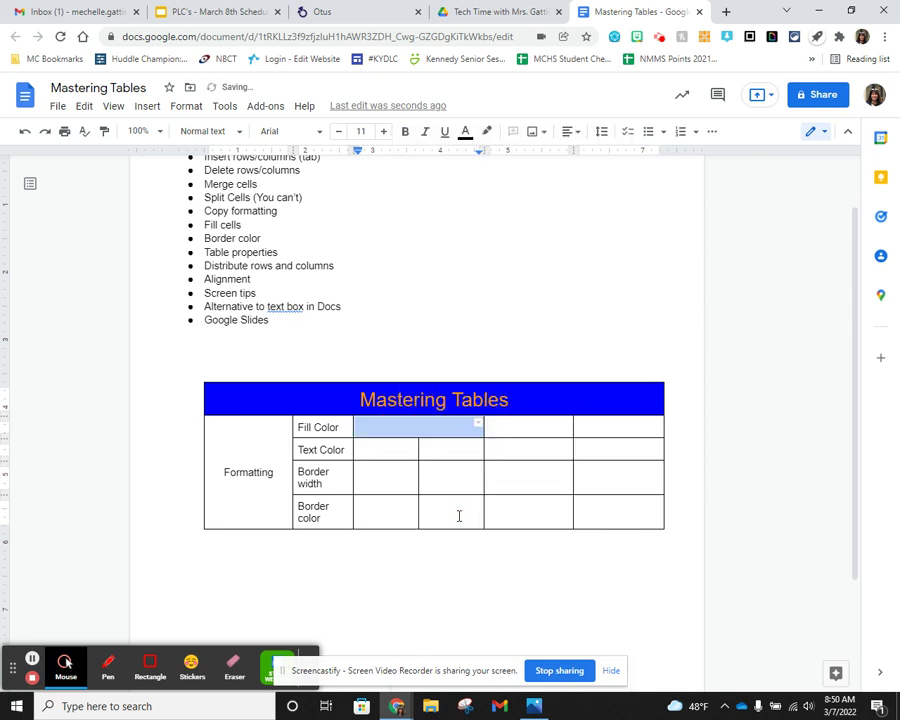
click(436, 451)
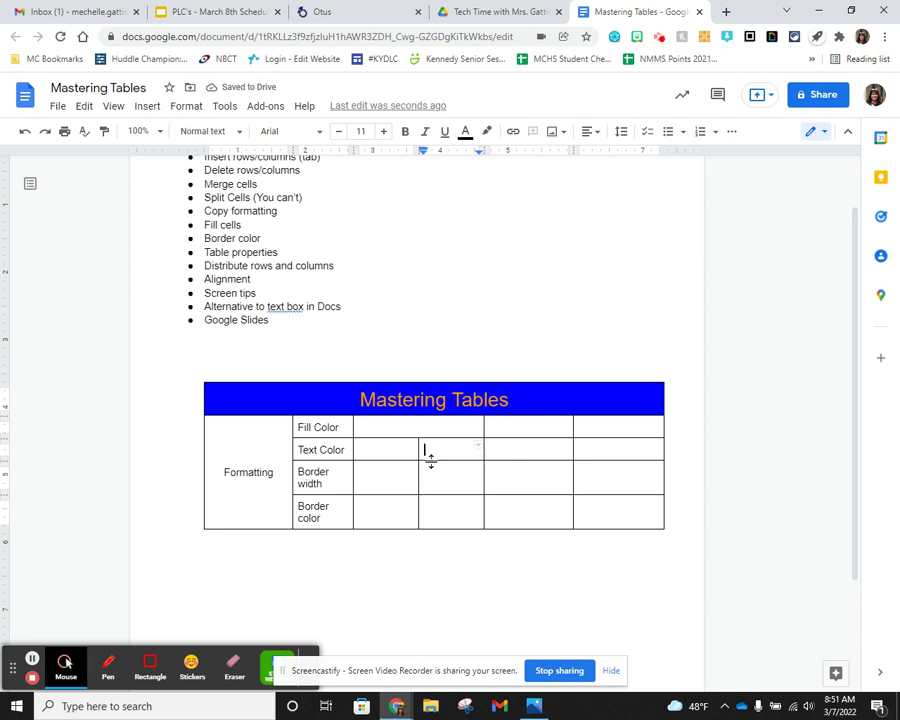
drag(420, 471, 389, 474)
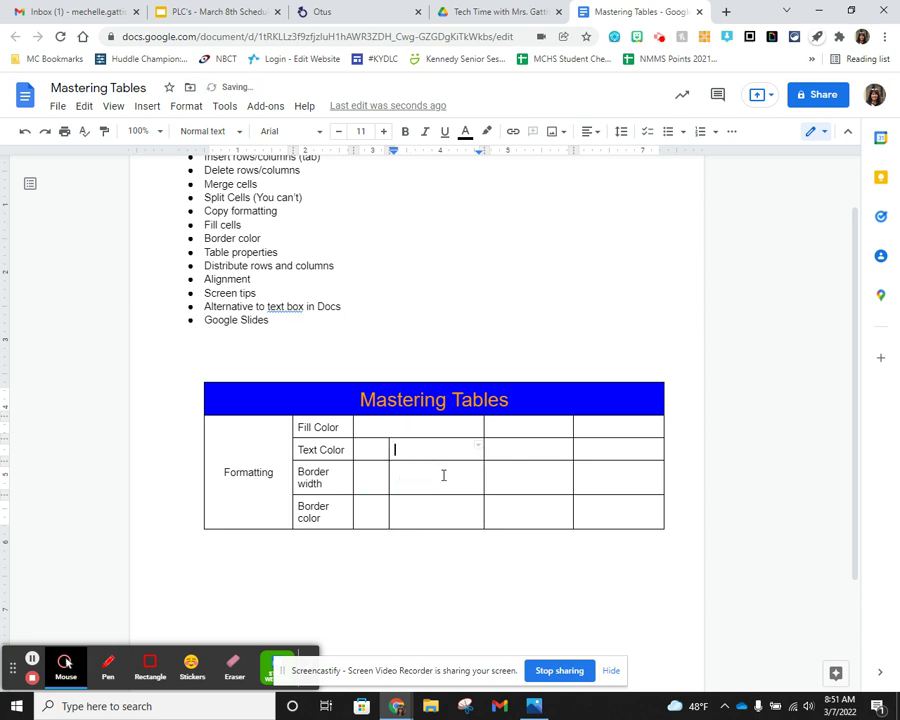
drag(484, 473, 460, 444)
click(440, 464)
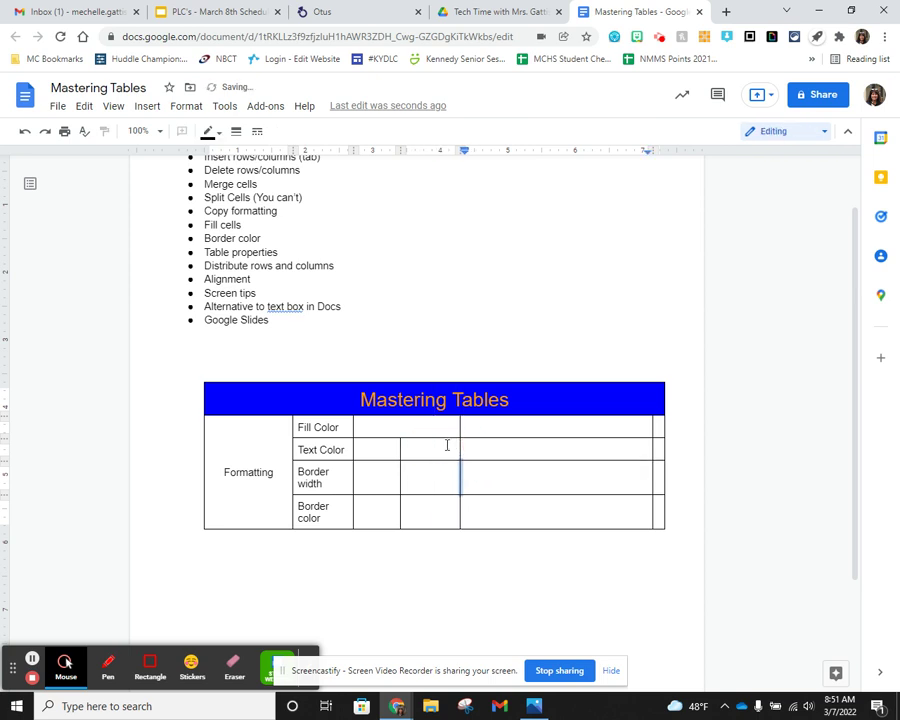
key(ctrl+z)
key(ctrl+z)
key(ctrl+z)
key(ctrl+z)
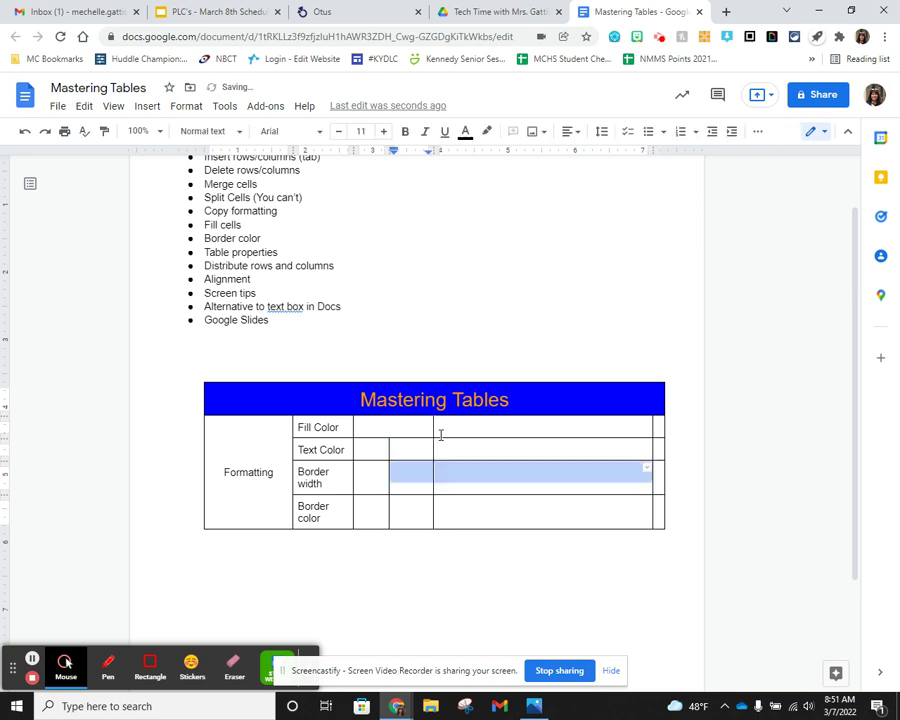
key(ctrl+z)
key(shift+Left)
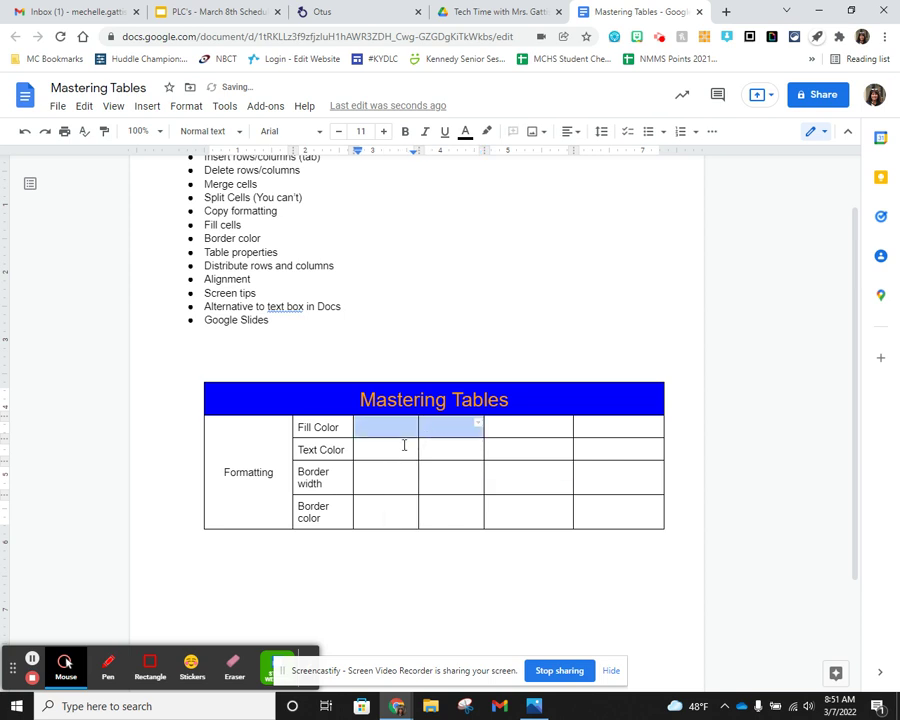
- Merge the two Text Color data cells and add two empty rows at the table's bottom
drag(404, 451, 454, 450)
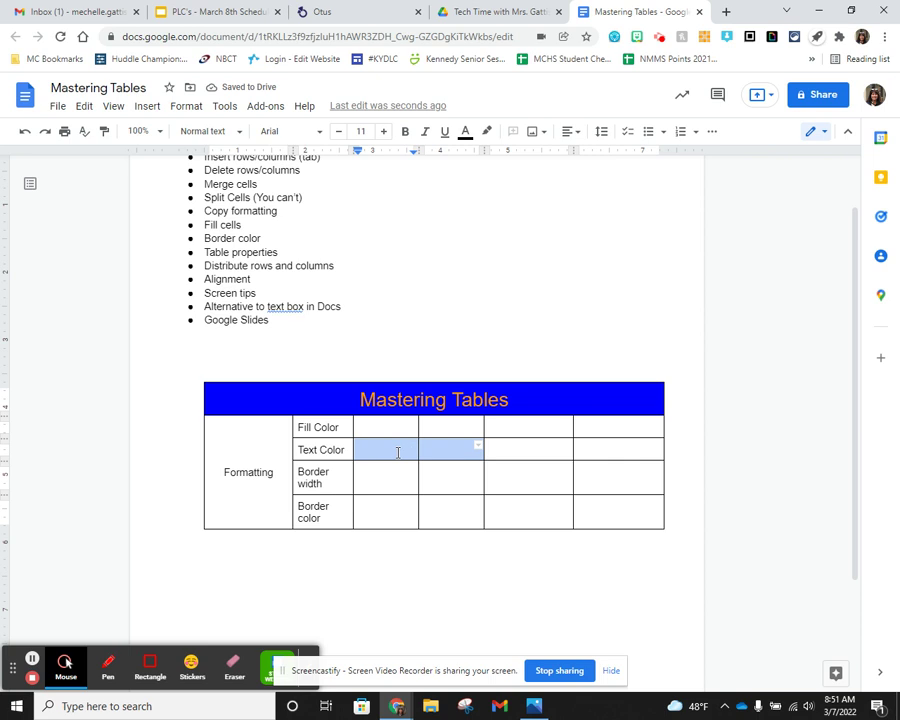
right_click(398, 452)
click(458, 510)
drag(378, 482, 446, 482)
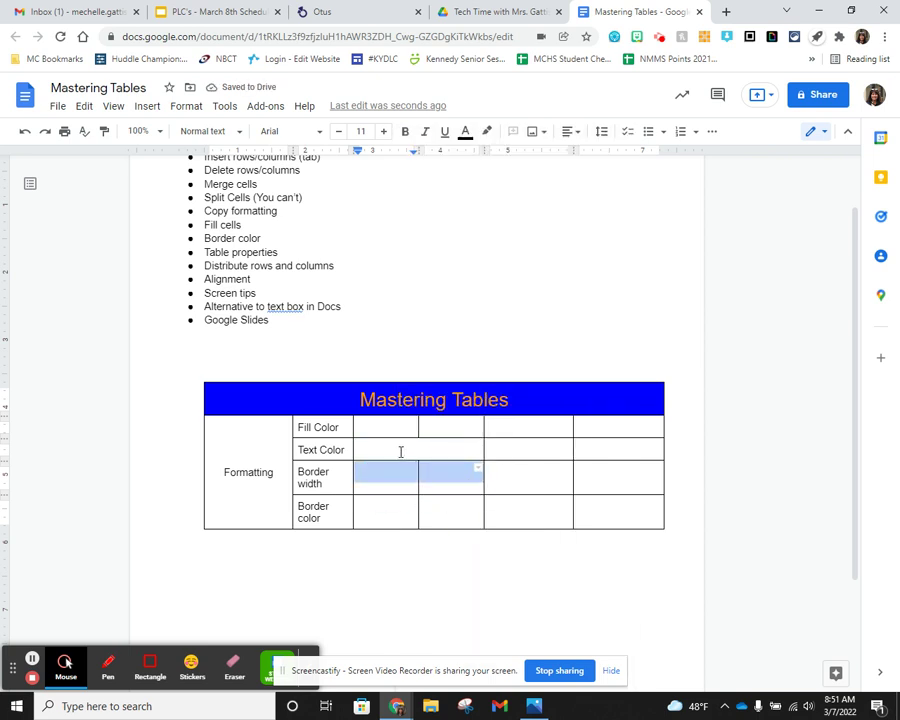
click(400, 447)
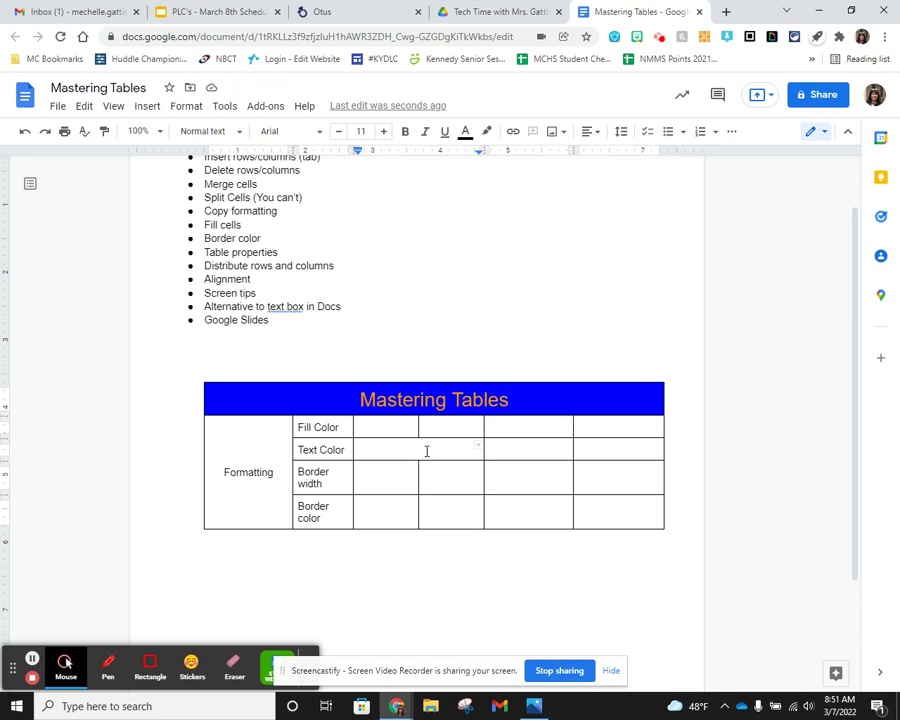
click(392, 477)
key(ctrl+z)
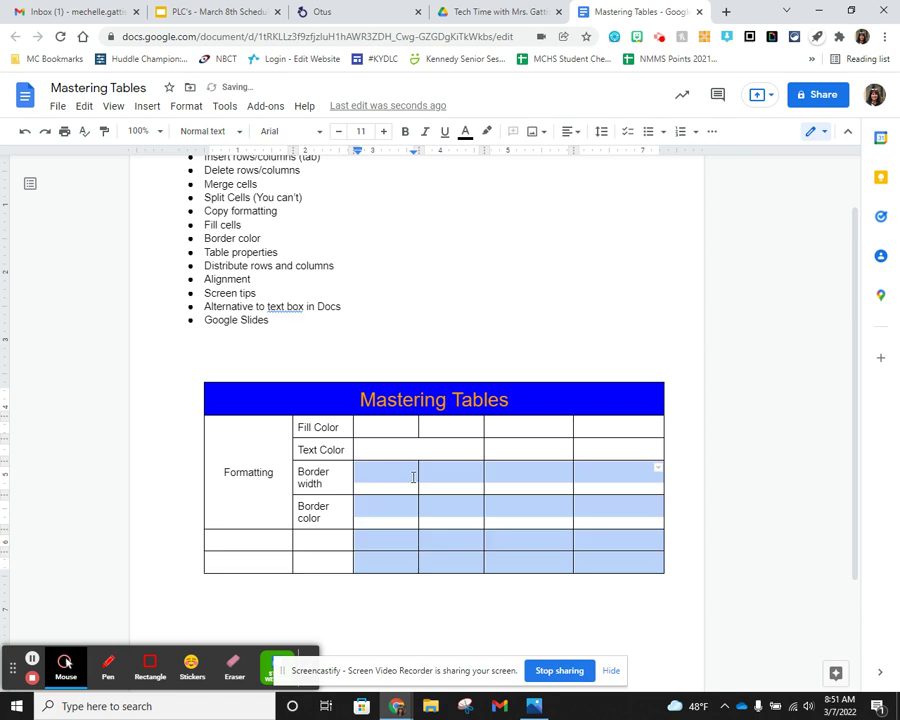
- Merge the empty cell pairs beside Text Color, Border width and Border color
click(413, 477)
click(408, 449)
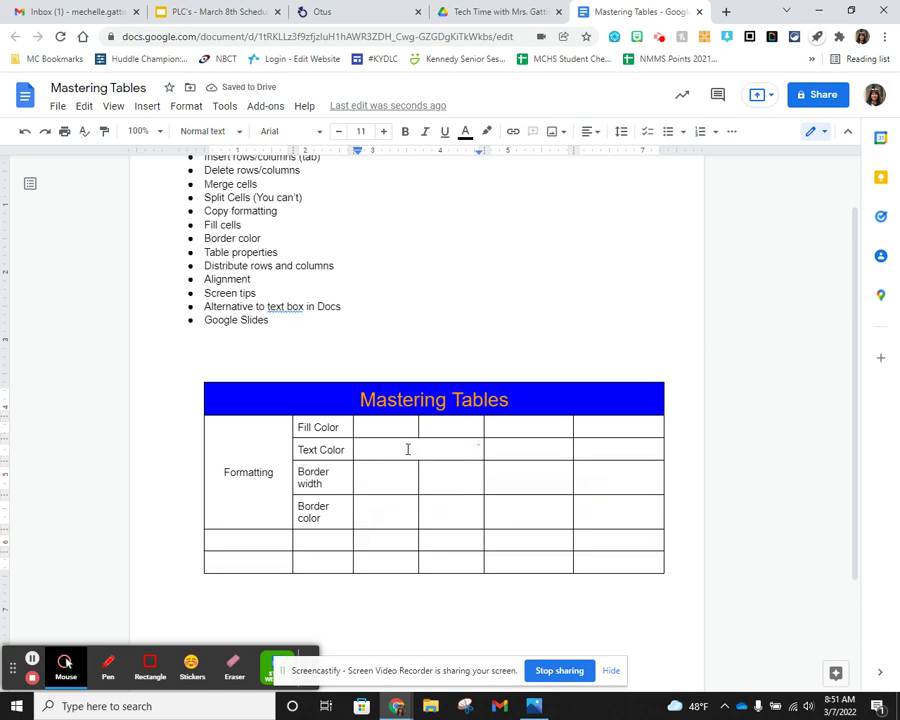
double_click(400, 451)
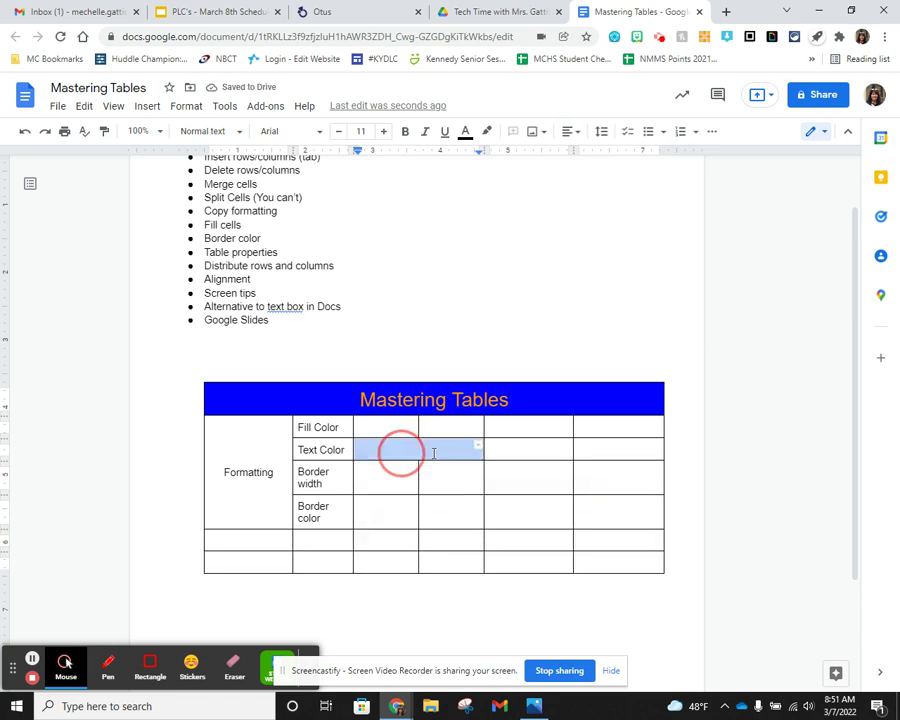
double_click(389, 477)
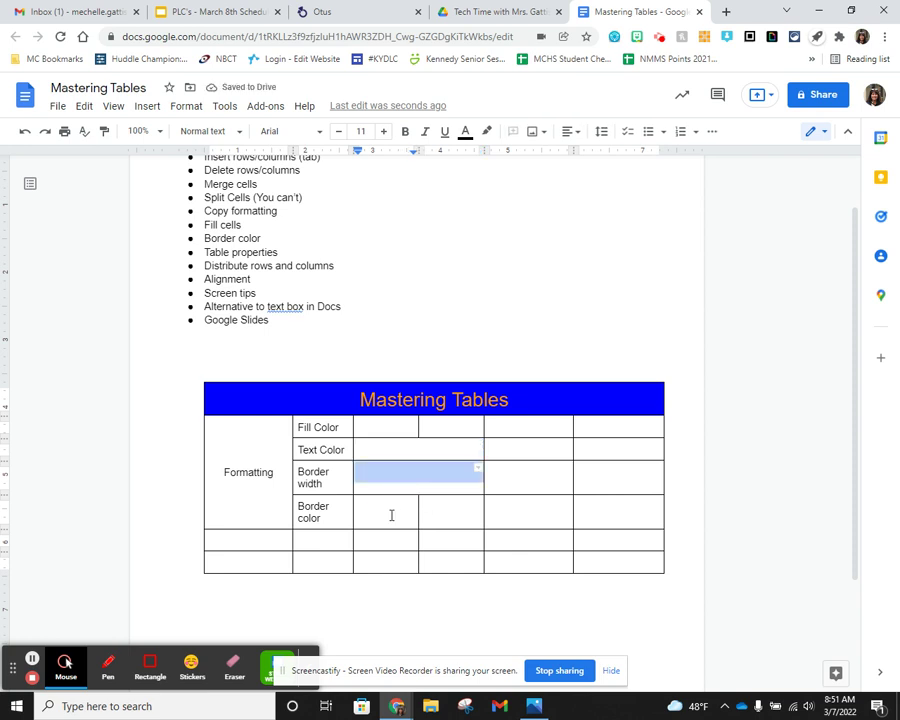
click(386, 508)
double_click(386, 508)
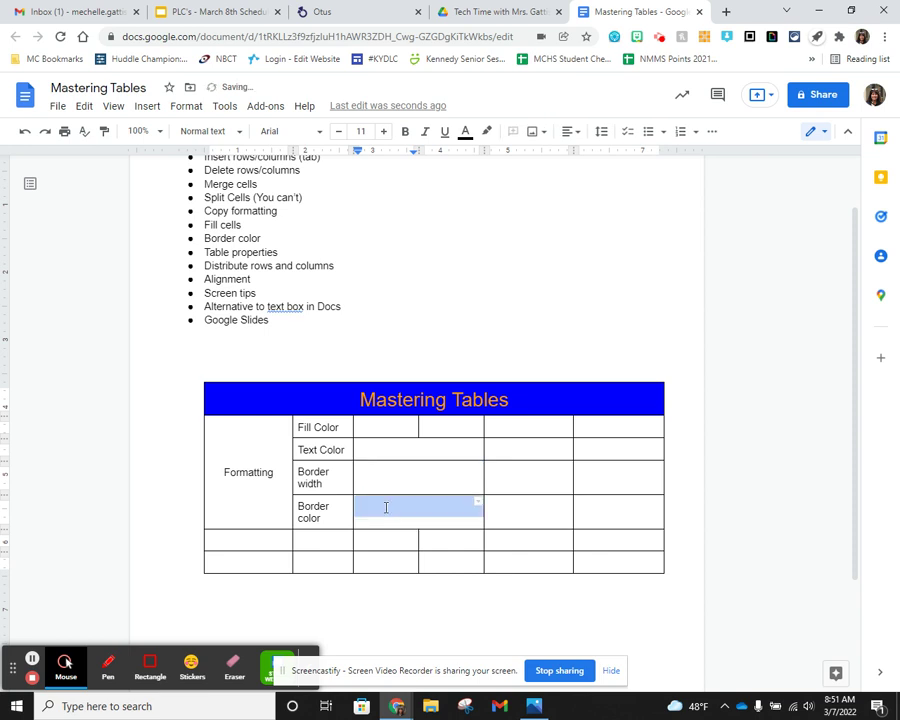
click(440, 480)
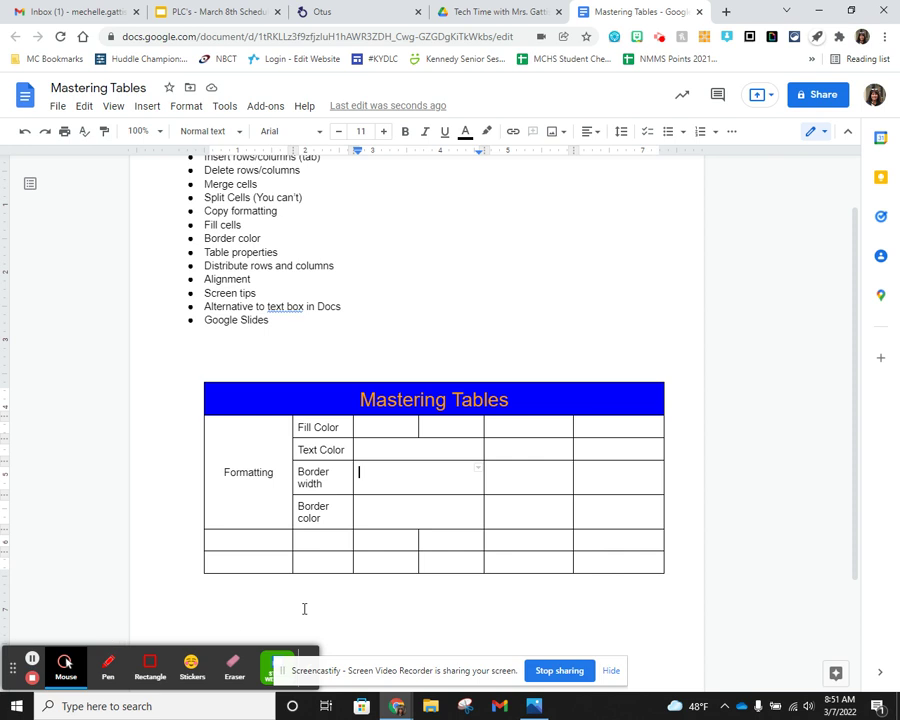
- Delete the two extra bottom rows and drag the column borders left
drag(377, 538, 378, 560)
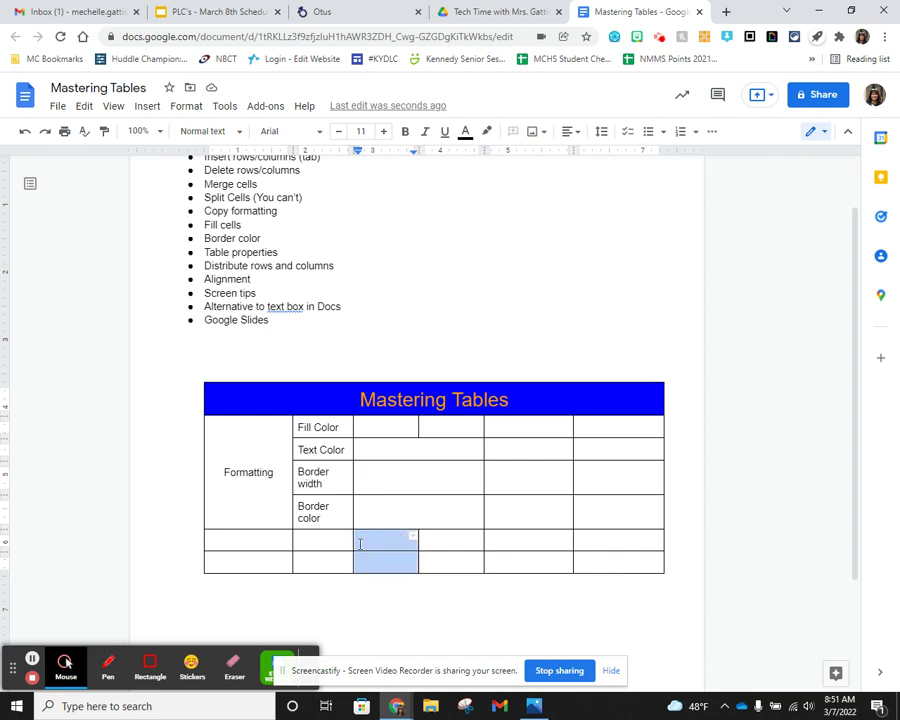
right_click(384, 540)
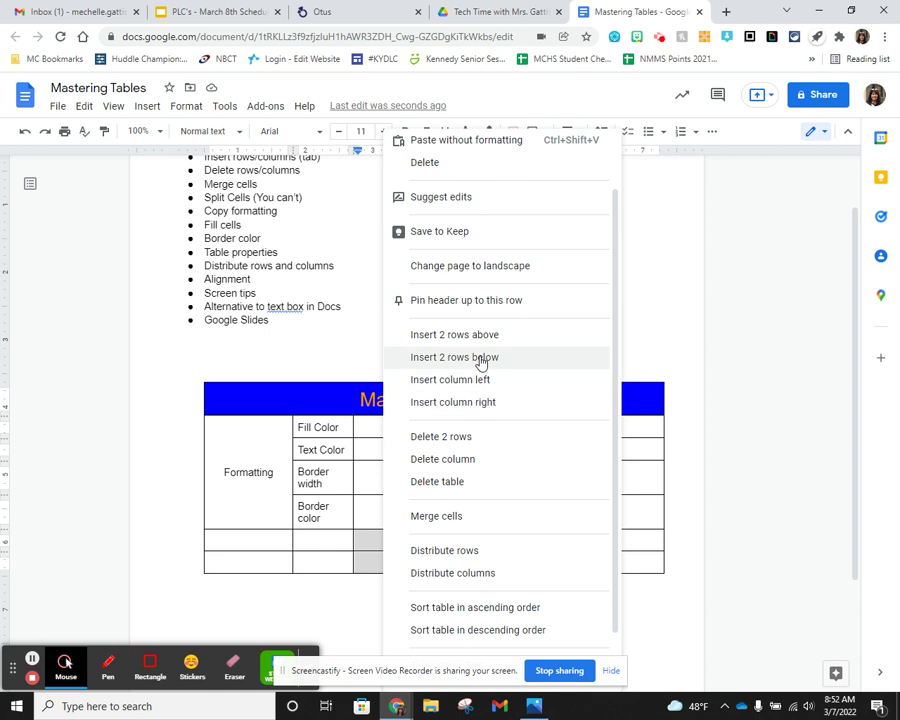
click(466, 437)
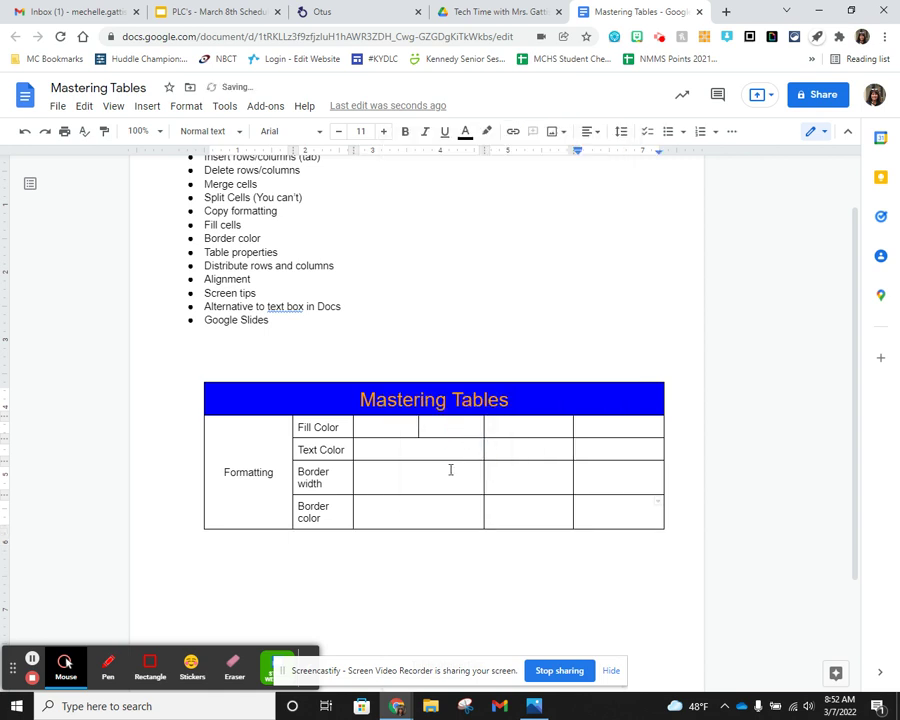
drag(420, 432, 402, 431)
drag(482, 452, 448, 458)
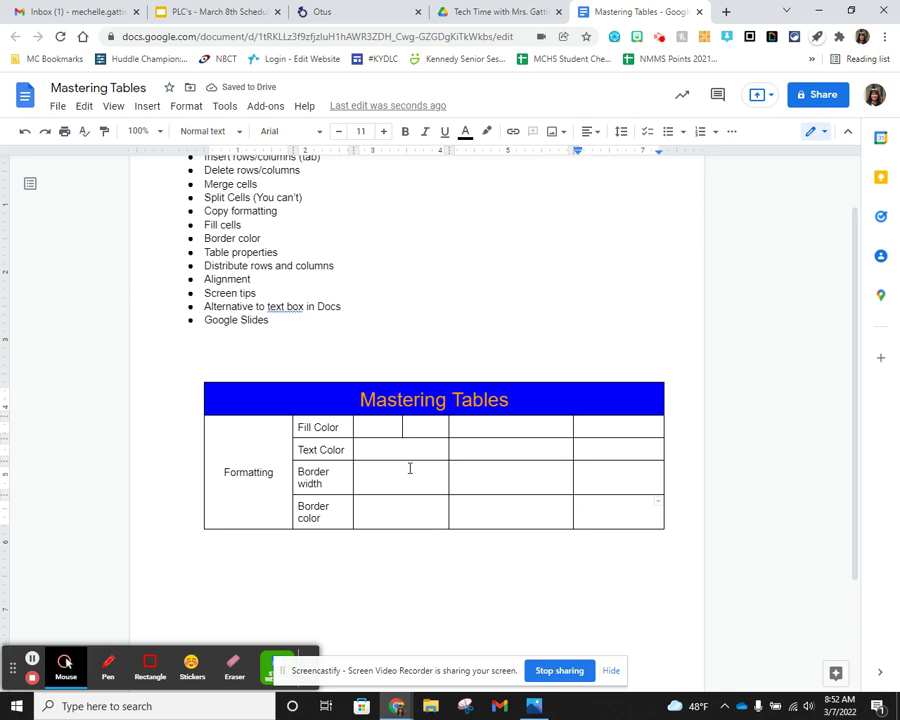
click(401, 425)
- Apply yellow highlight to the five bullets from Create through Split Cells (You can't)
scroll(285, 253, up, 1)
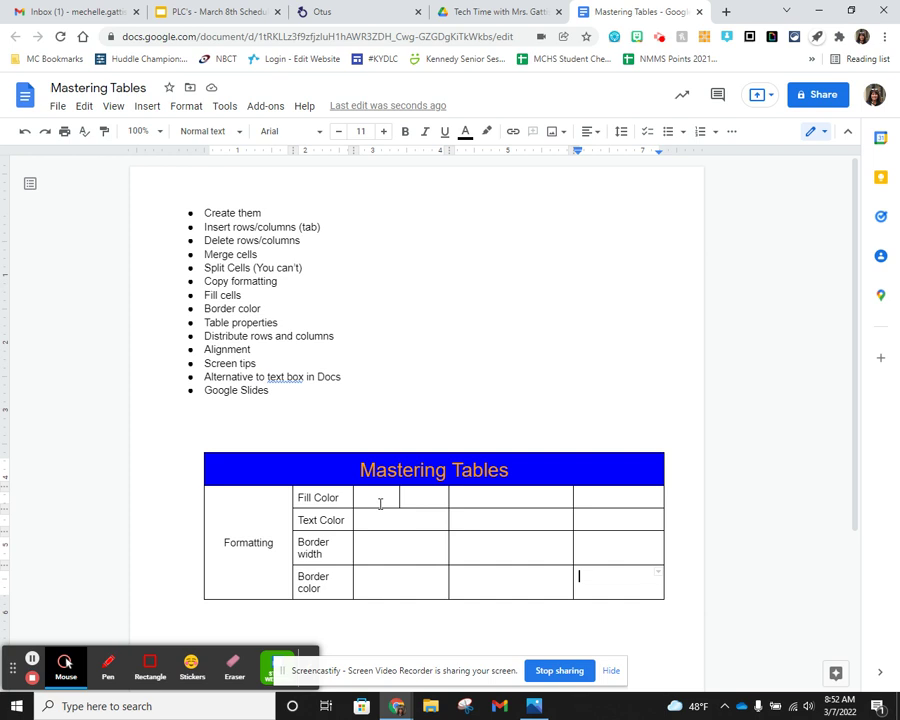
click(378, 497)
drag(306, 268, 206, 213)
click(486, 132)
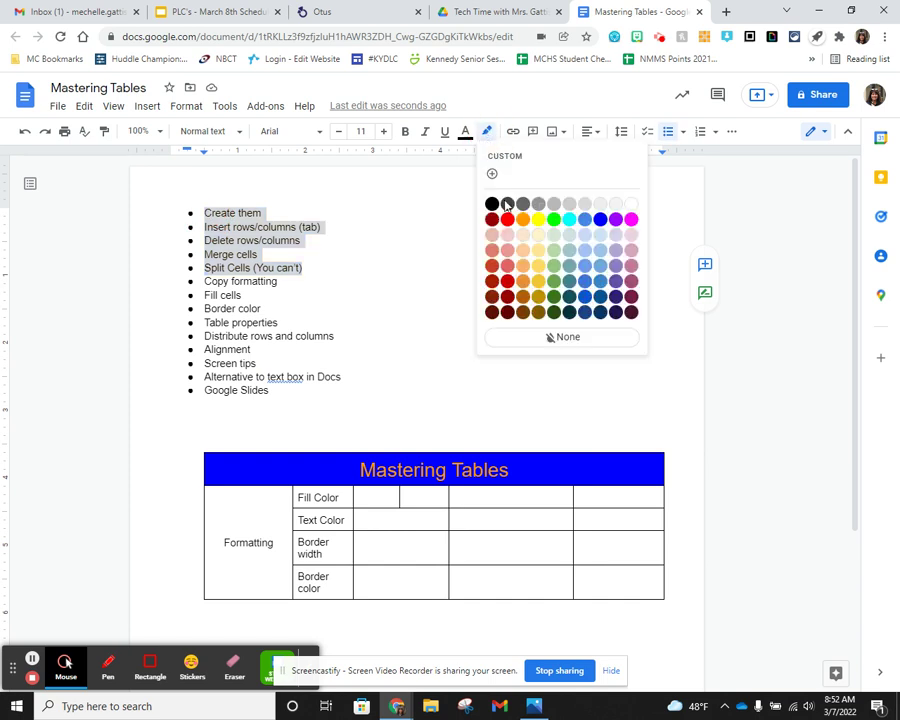
click(539, 220)
click(315, 284)
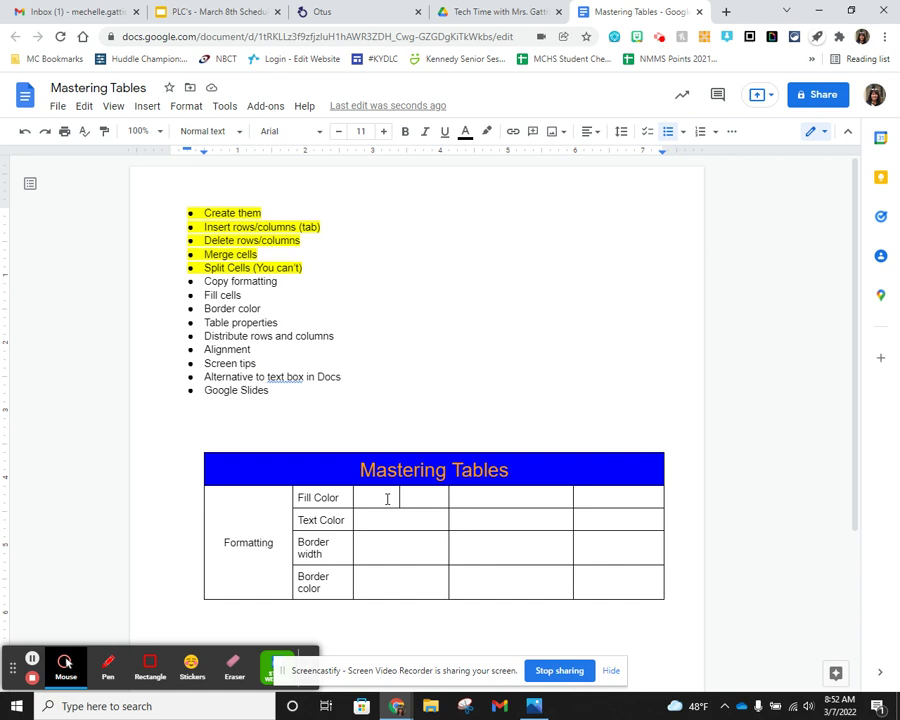
drag(386, 497, 416, 492)
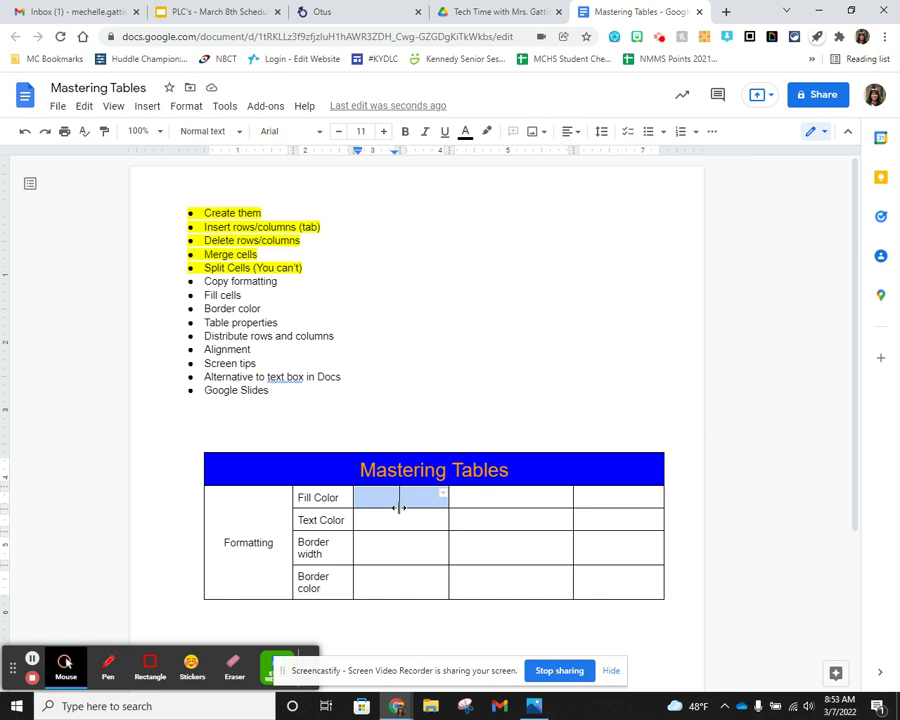
- Split the Border width data cell into two parts, matching the Fill Color row
click(389, 549)
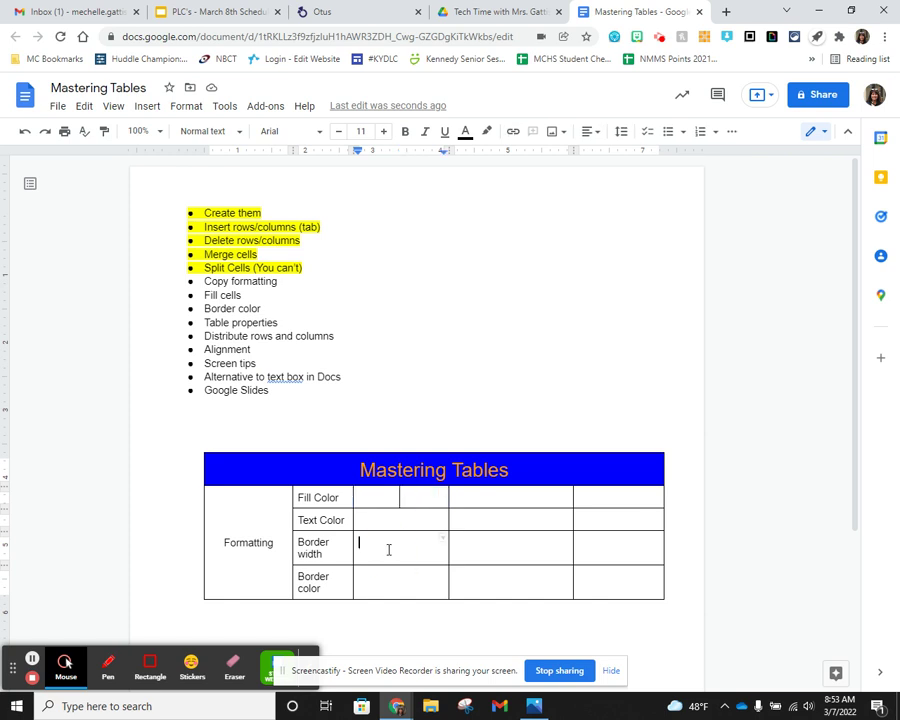
key(ctrl+z)
click(410, 545)
- Highlight the Copy formatting bullet in yellow alongside the earlier five items
drag(281, 285, 191, 272)
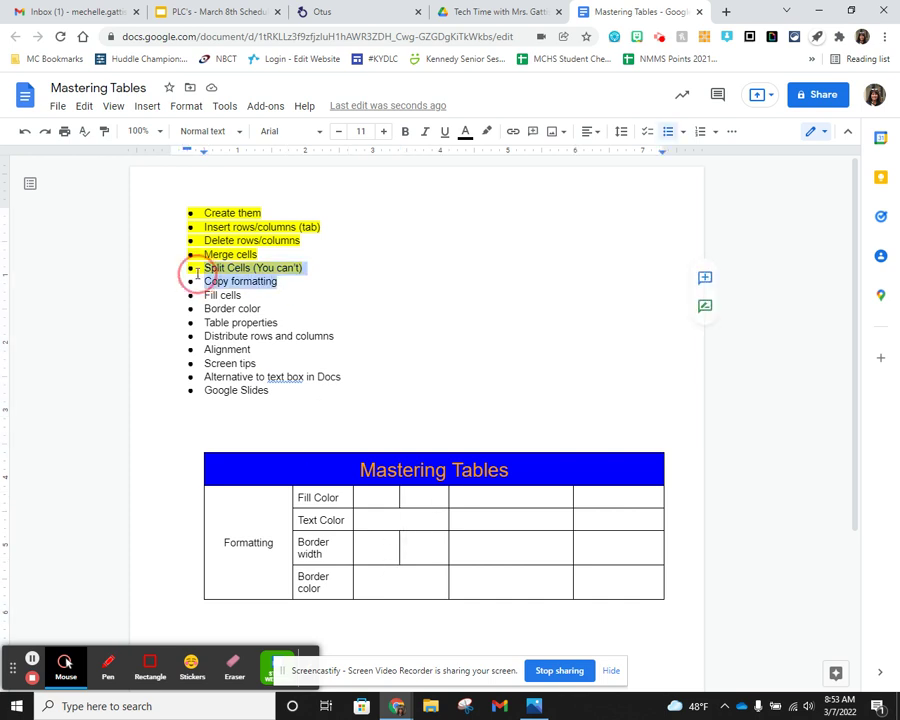
click(494, 134)
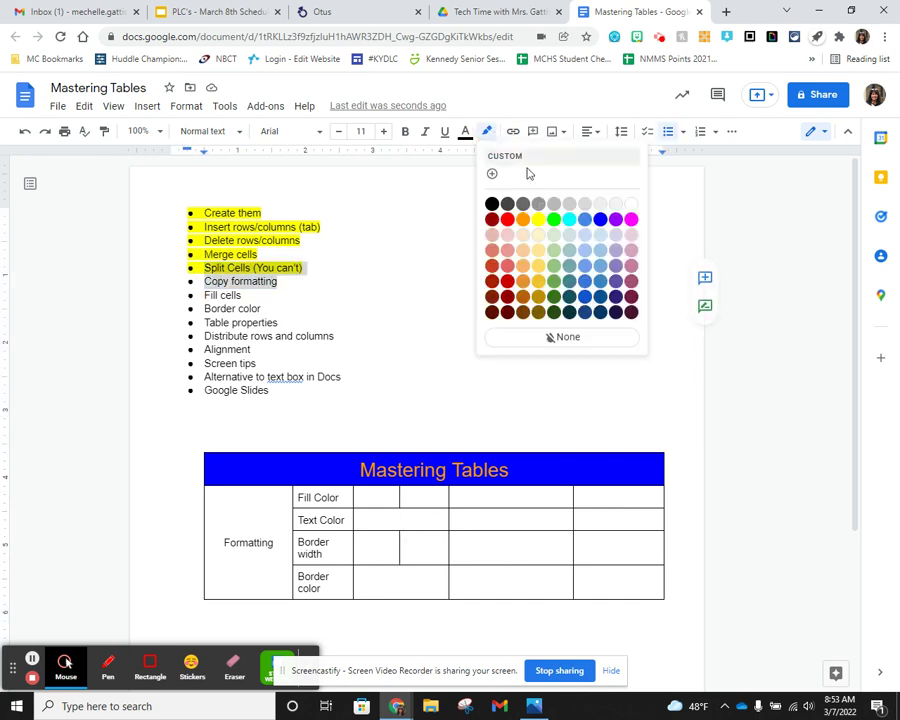
click(538, 221)
click(258, 309)
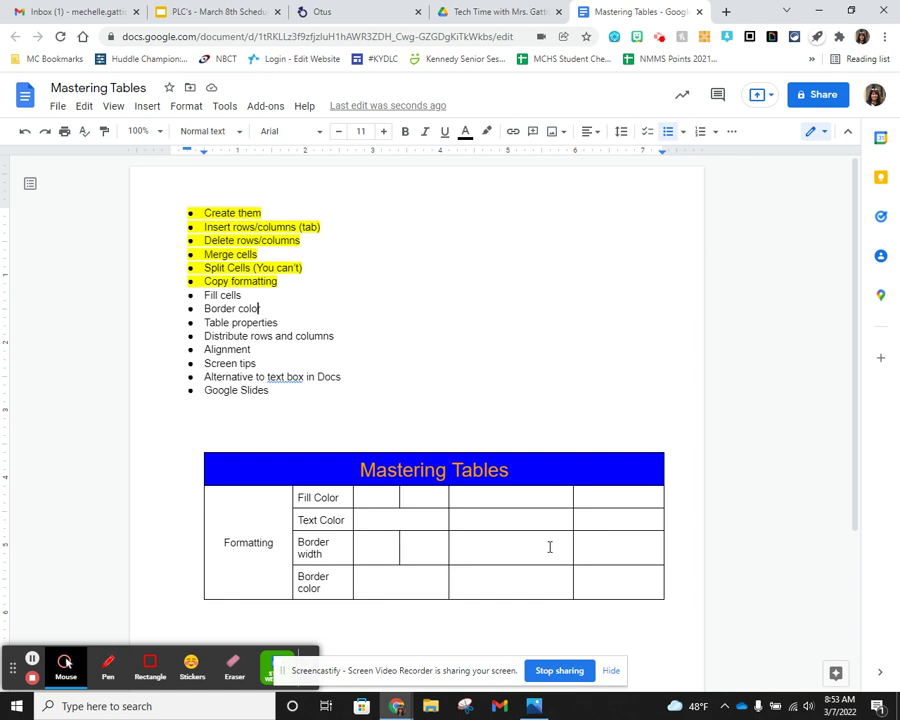
click(421, 580)
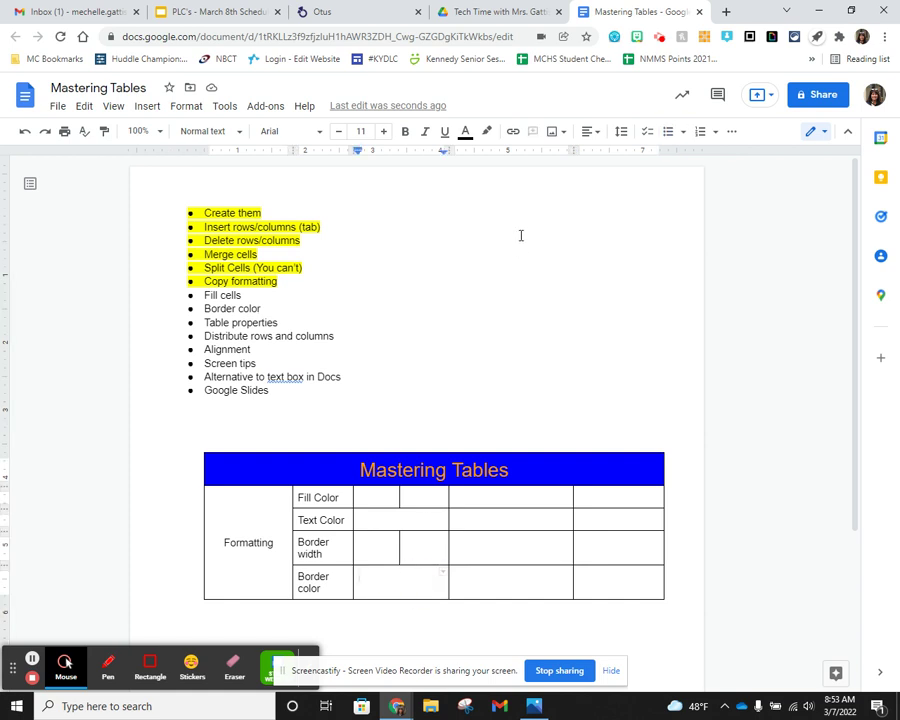
- Fill the Border color row's merged cell with orange, then select the Text Color row's third cell
click(733, 133)
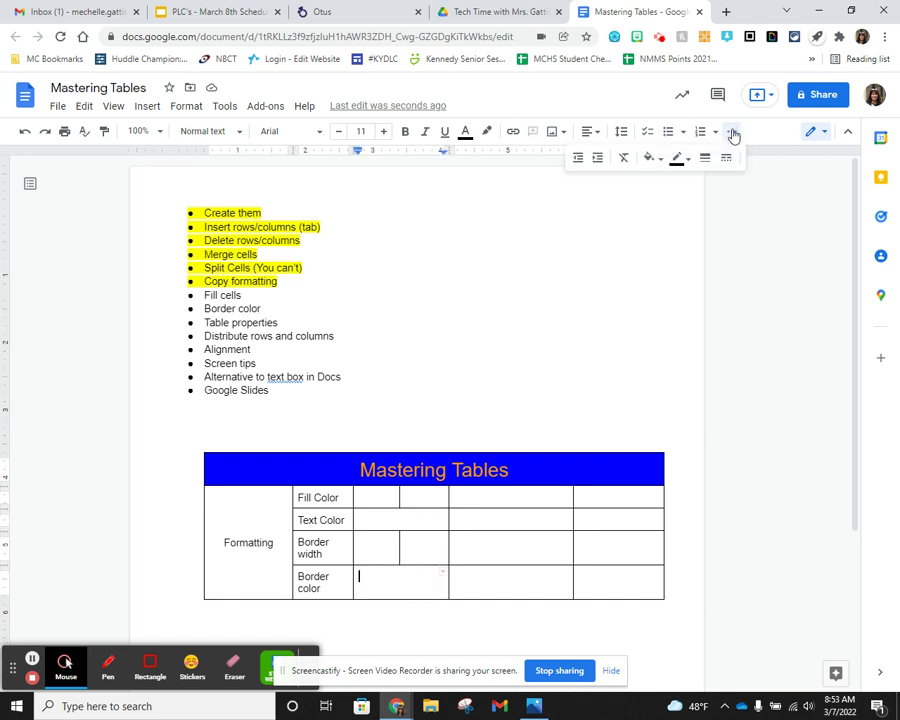
click(658, 161)
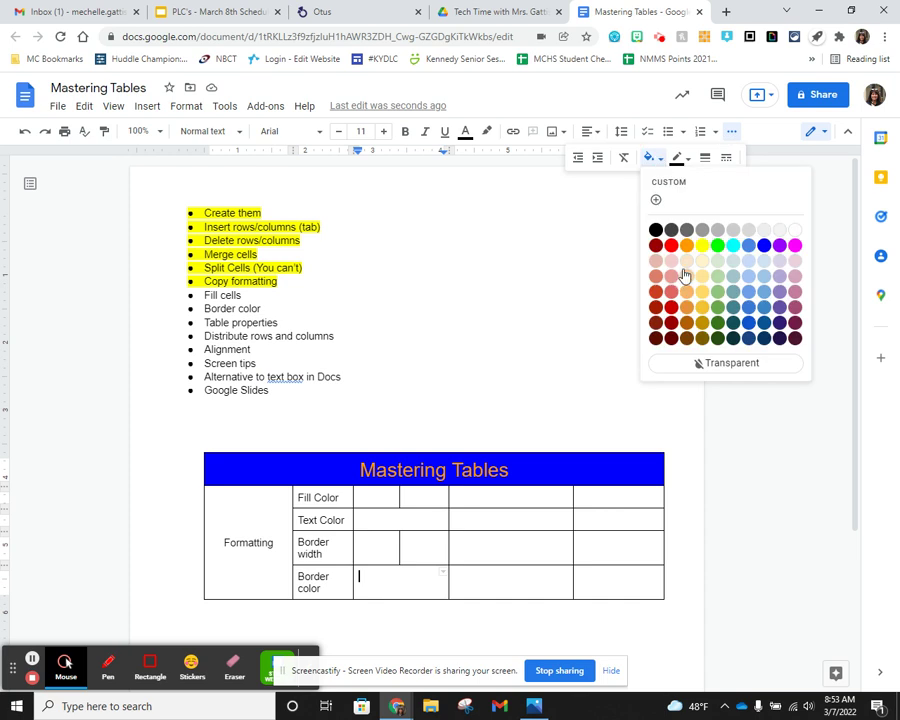
click(685, 245)
click(556, 517)
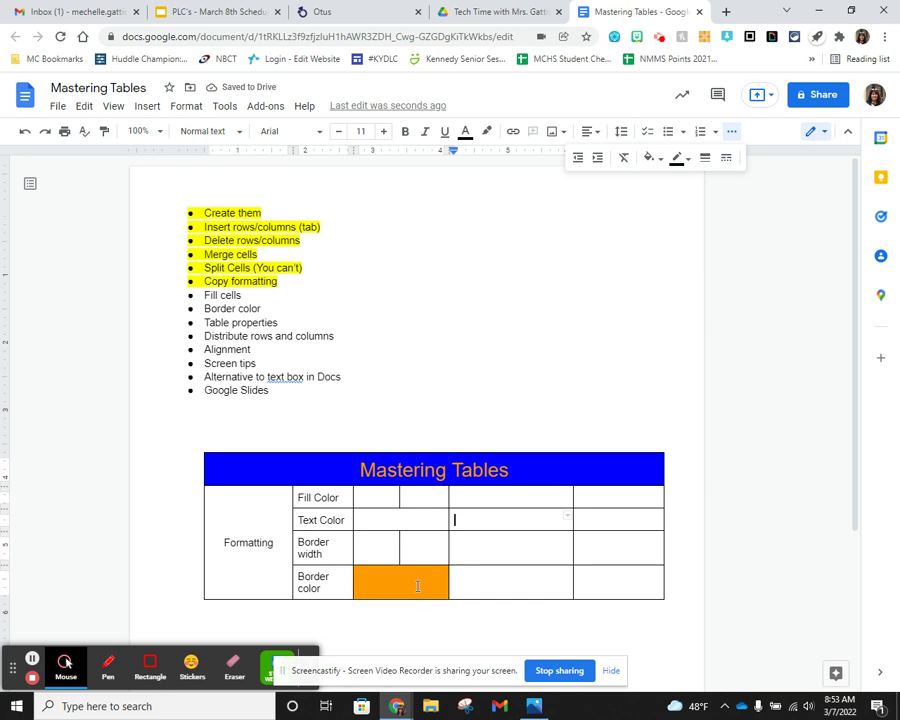
click(659, 161)
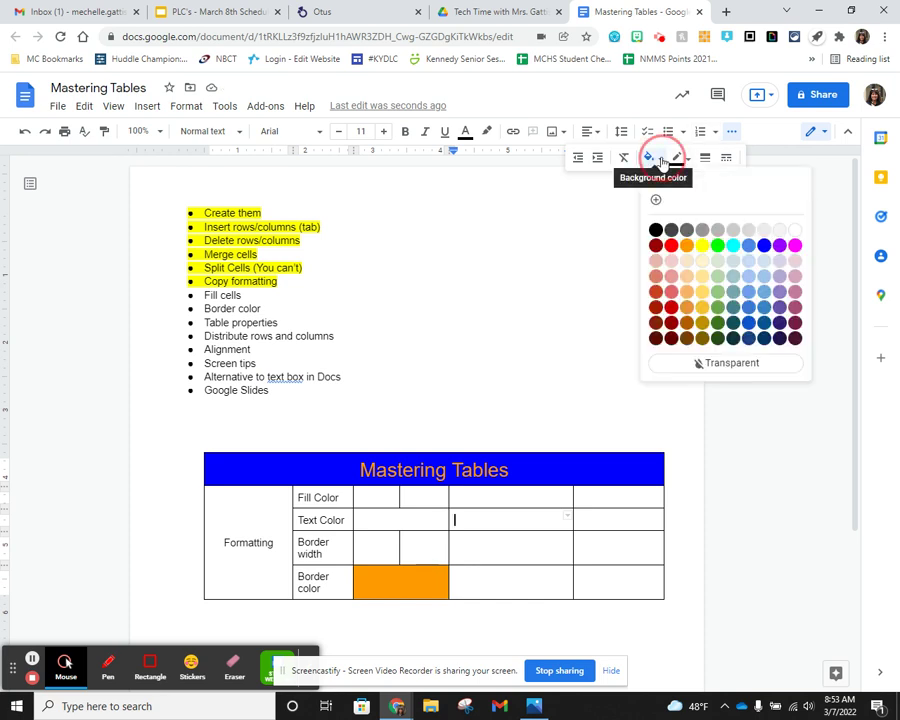
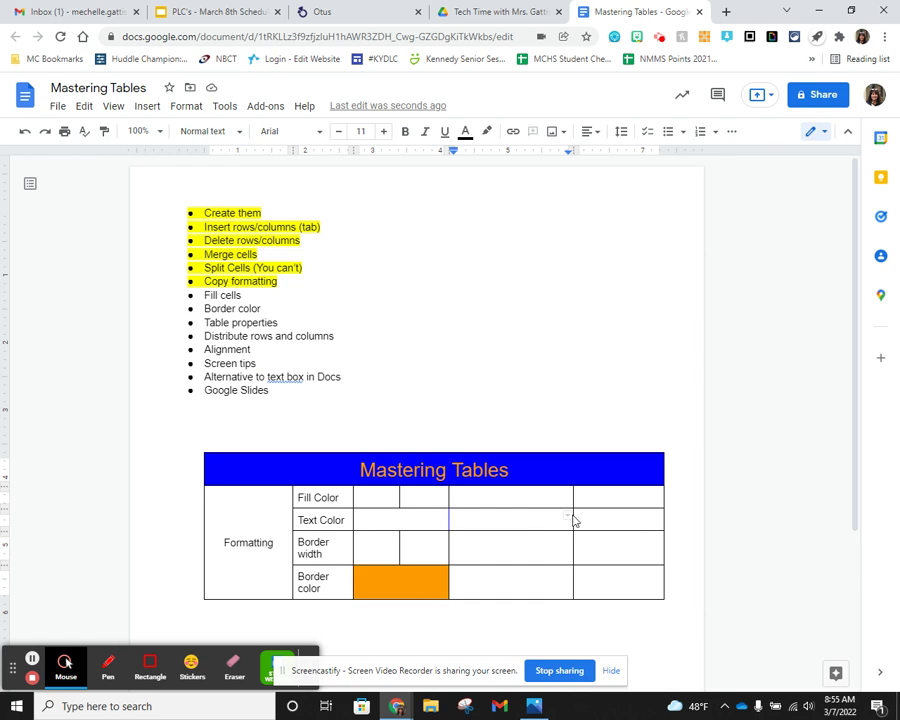
- Give only the outer border of the Text Color row's third cell a blue colour
click(378, 500)
drag(476, 521, 512, 518)
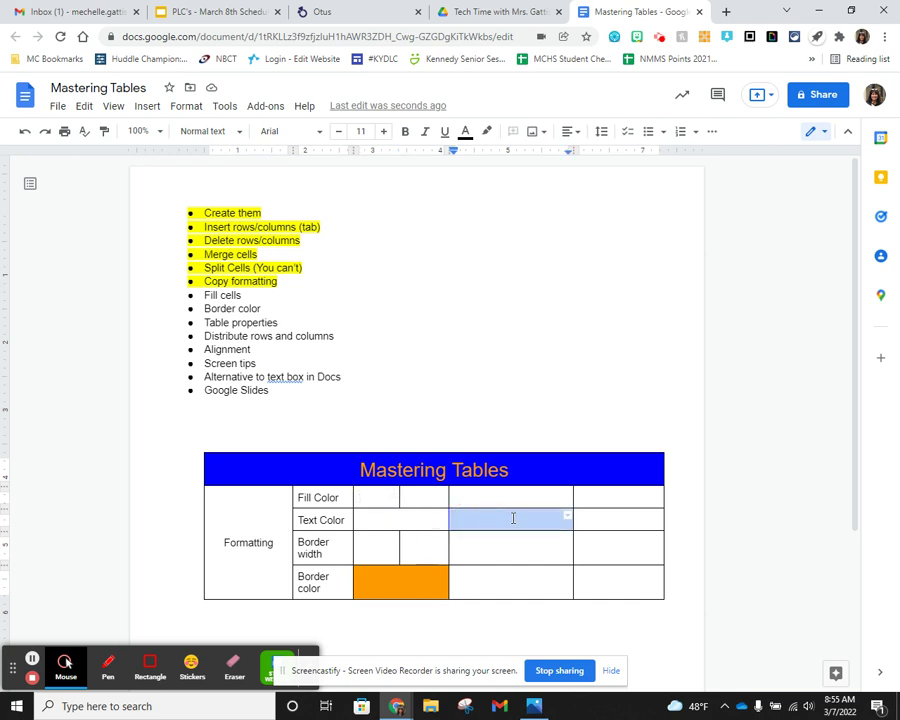
click(567, 520)
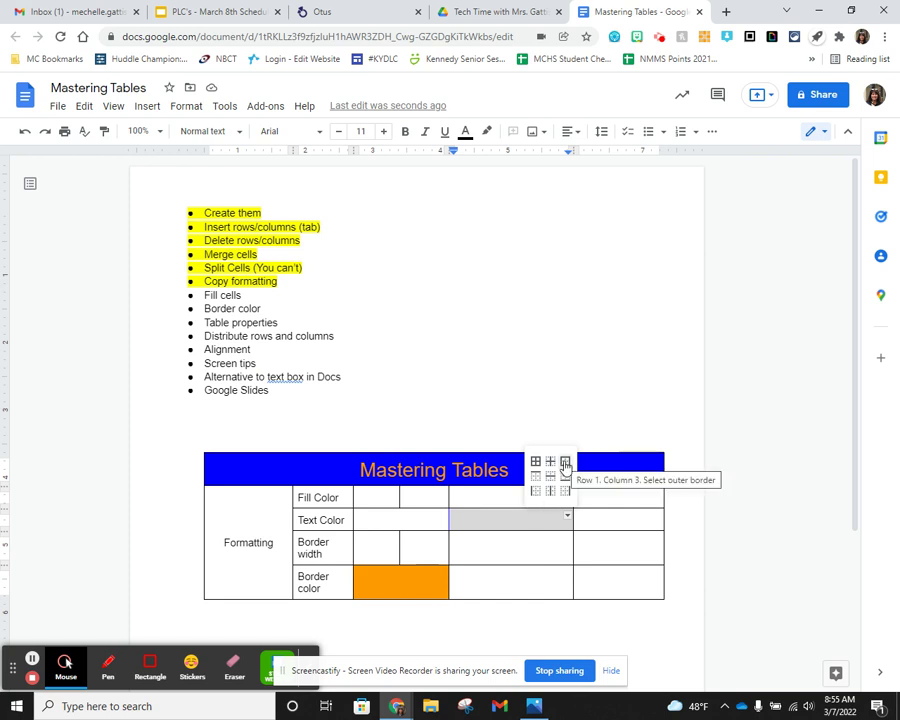
click(565, 463)
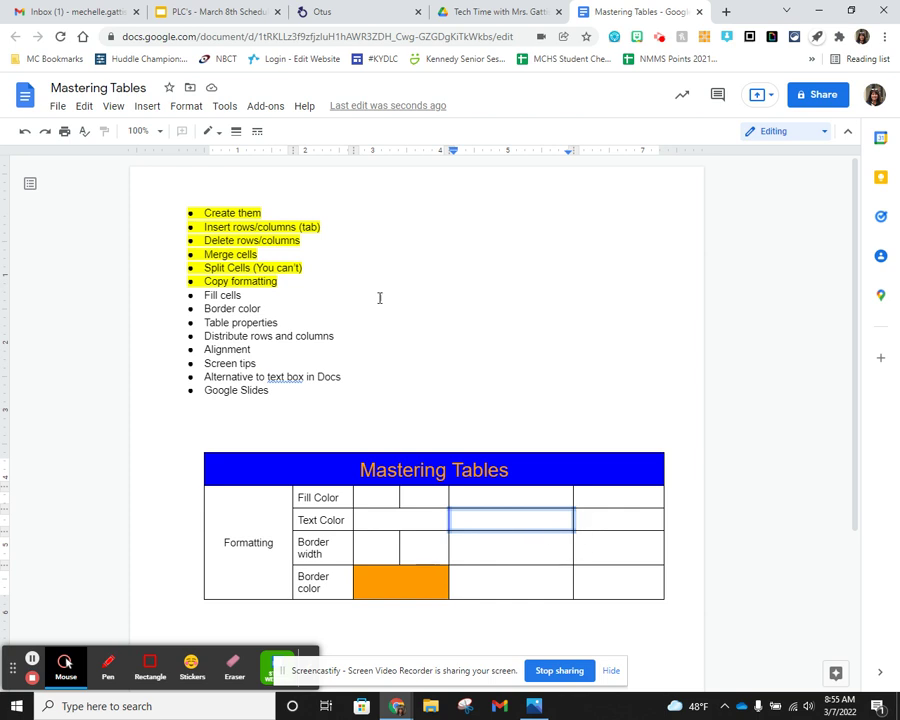
click(215, 134)
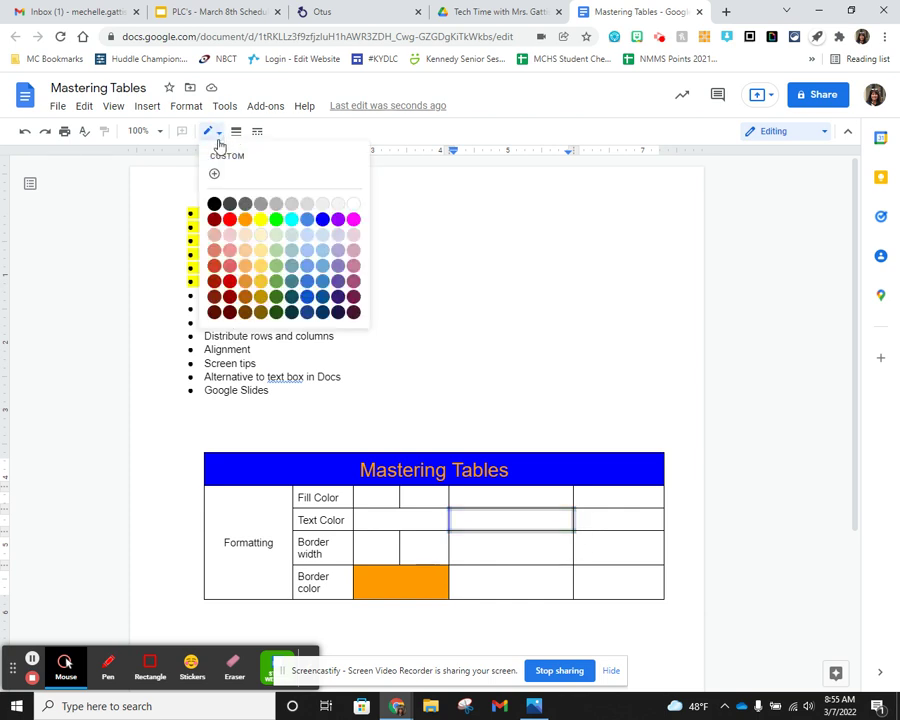
click(320, 224)
click(610, 545)
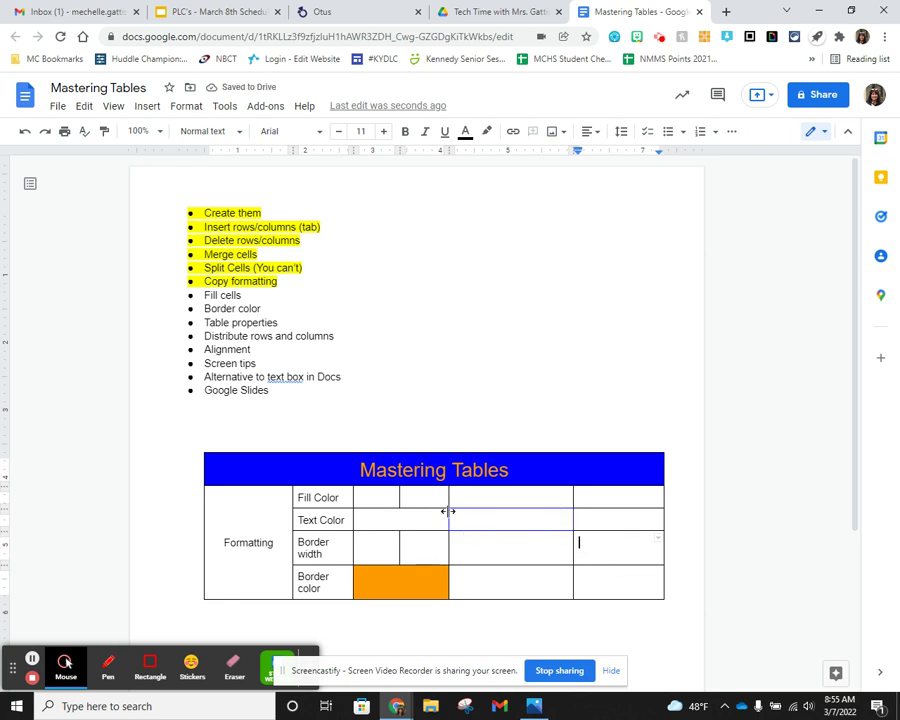
click(540, 518)
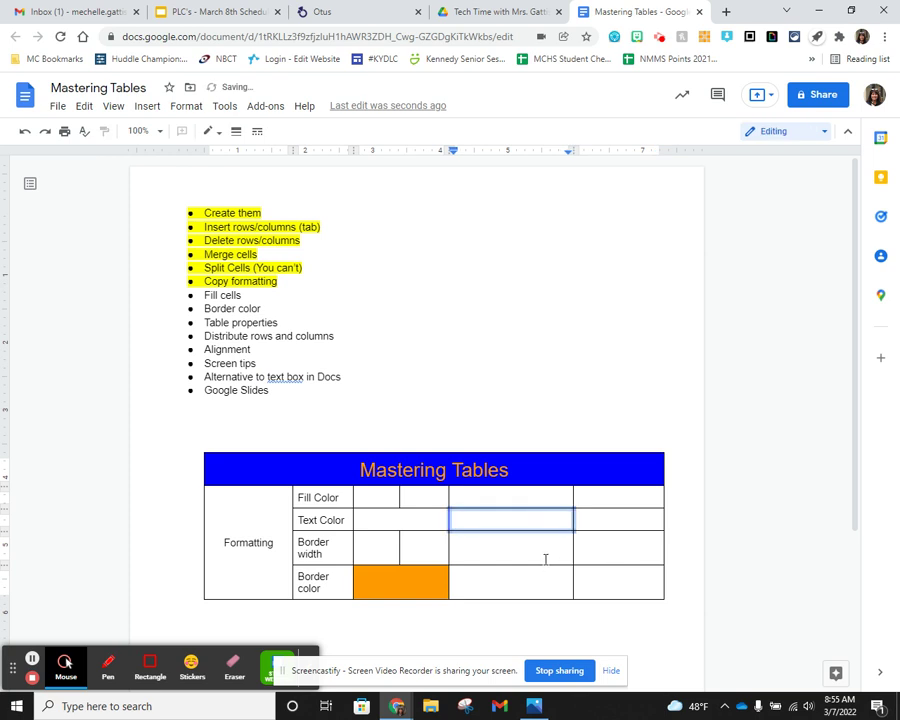
click(542, 546)
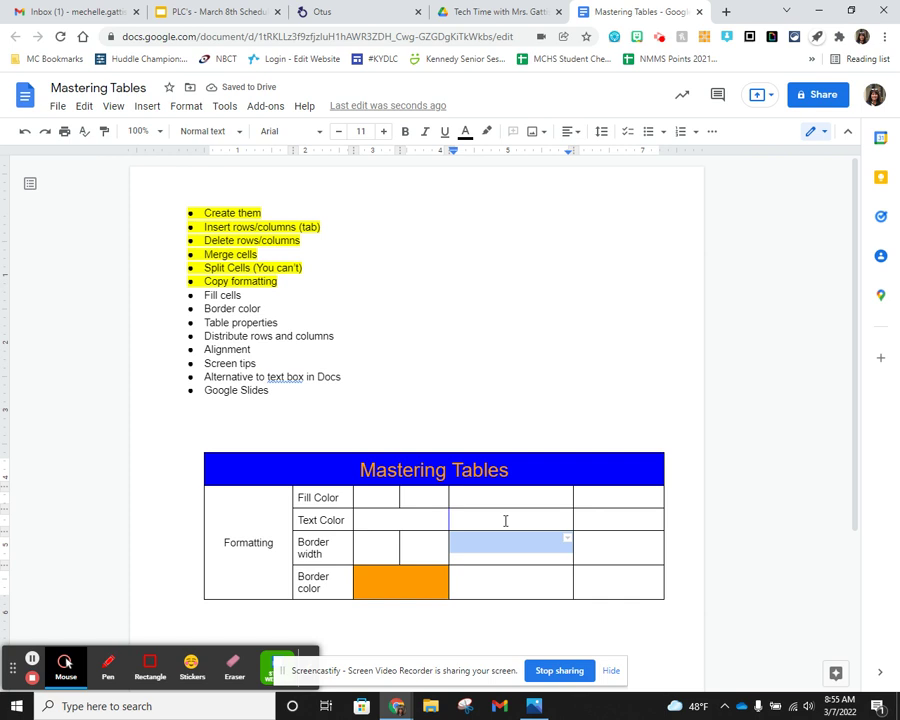
drag(480, 517, 628, 584)
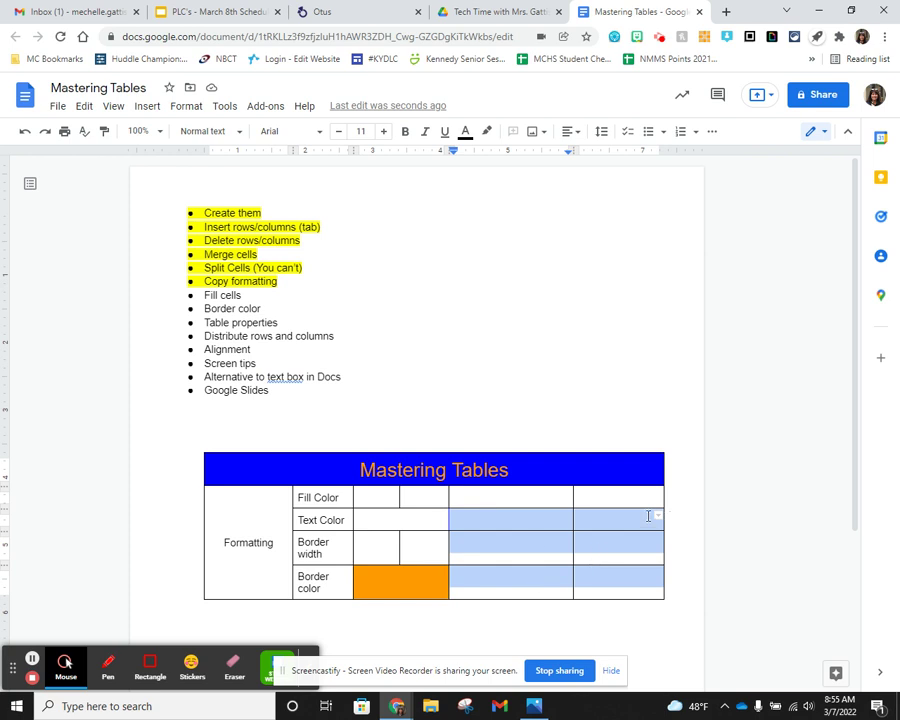
click(657, 517)
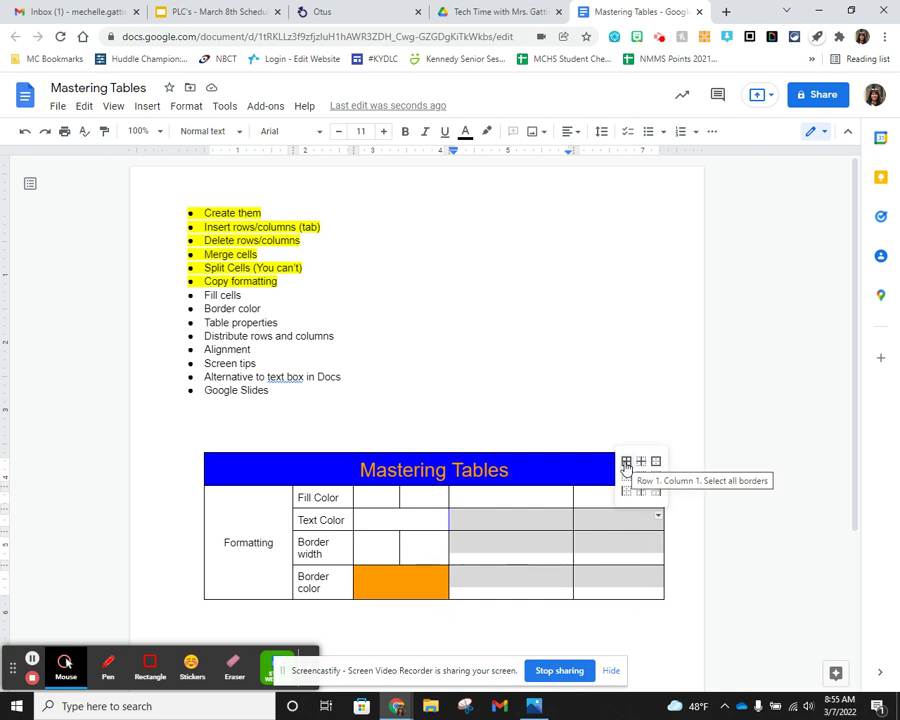
click(625, 464)
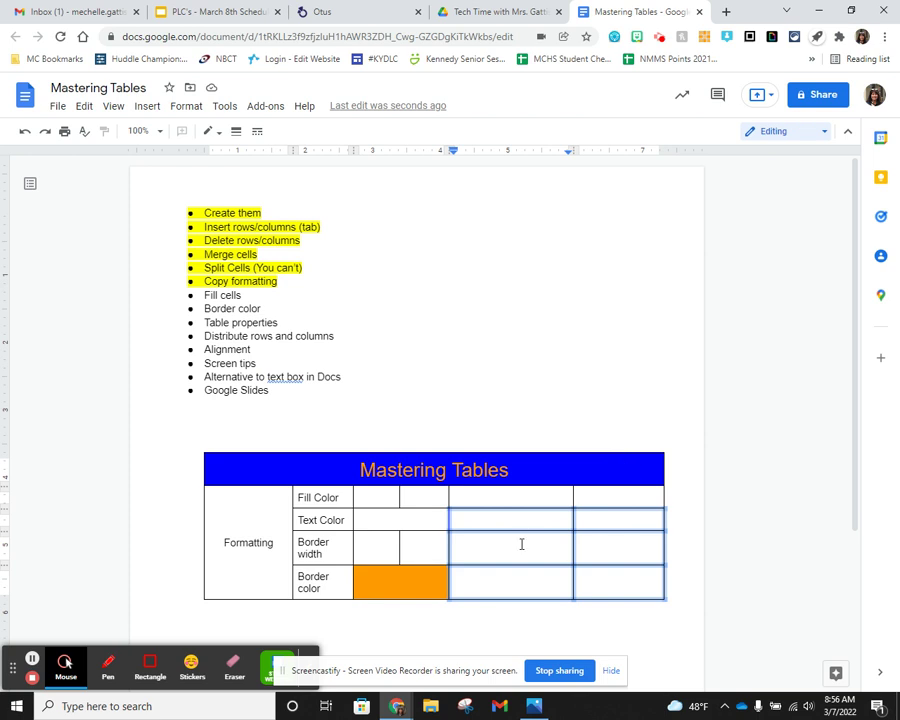
click(215, 132)
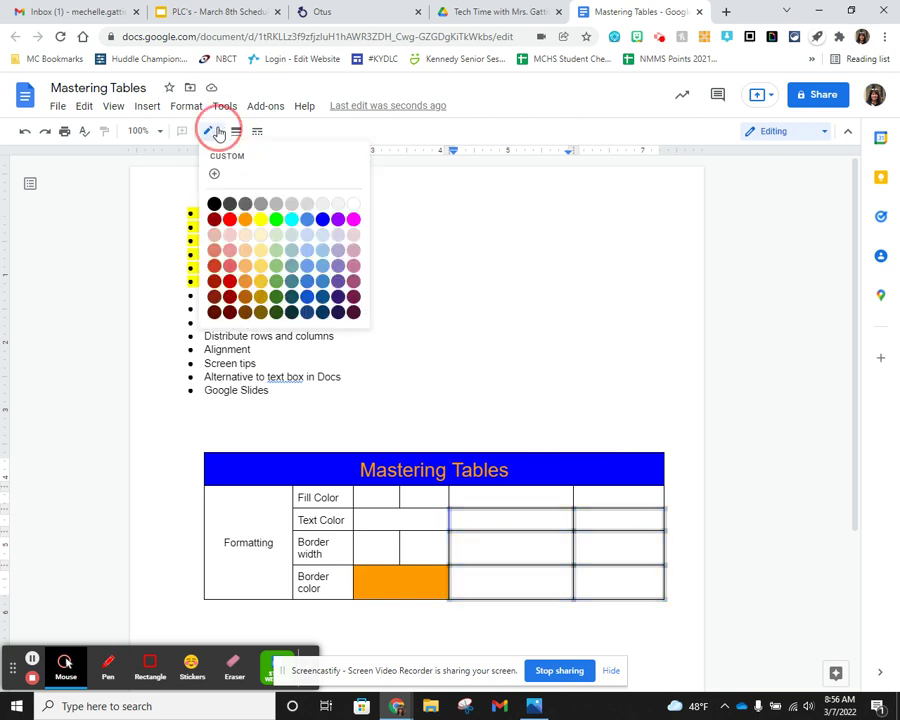
click(321, 220)
click(236, 131)
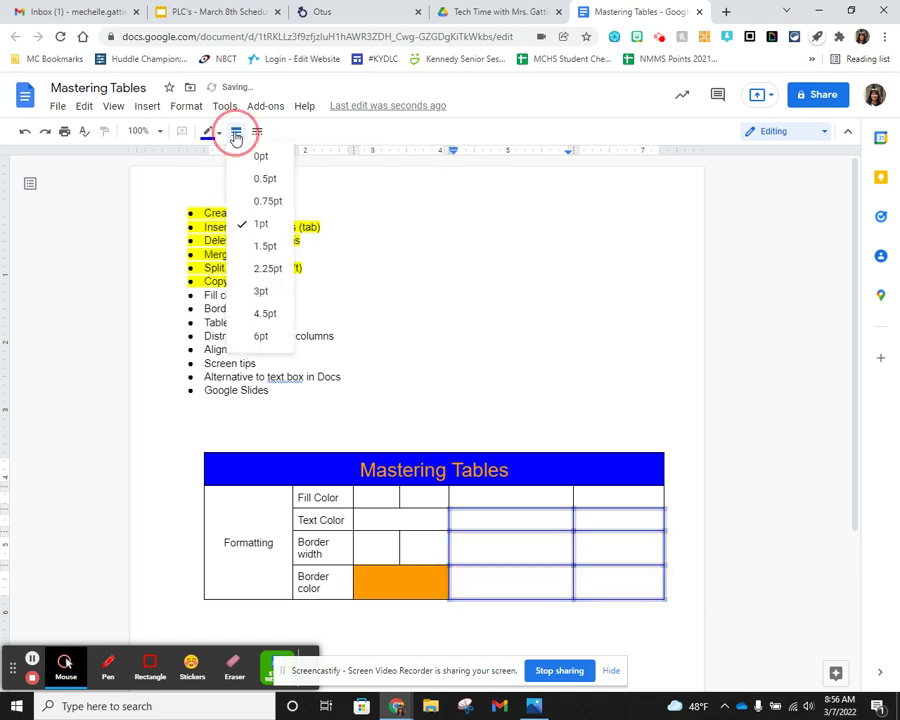
click(267, 252)
click(568, 521)
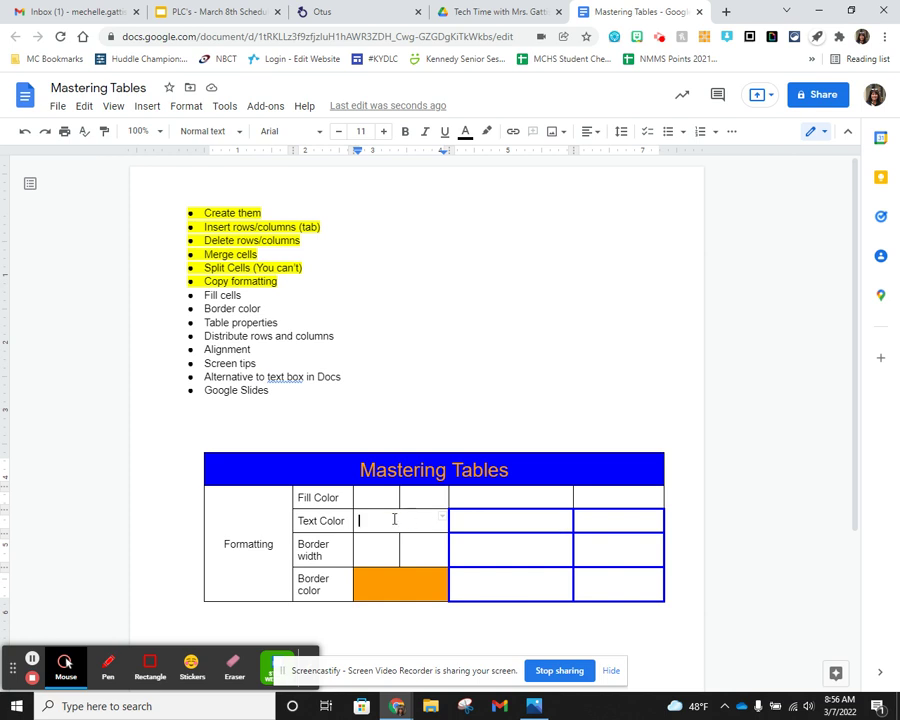
click(505, 531)
click(557, 545)
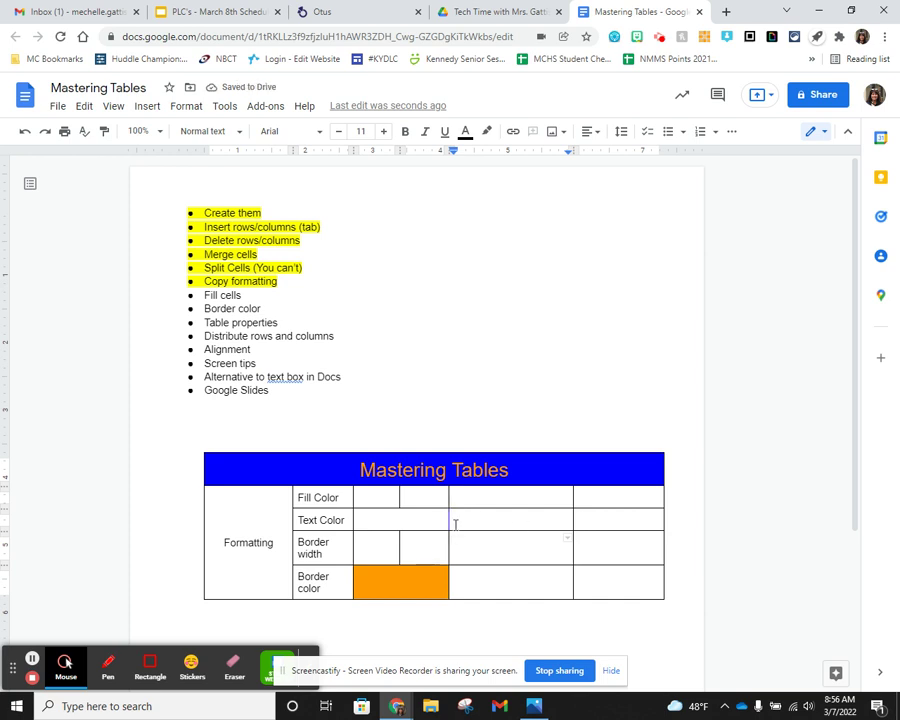
- Turn all borders of the Border width row's four empty cells white
drag(376, 548, 615, 543)
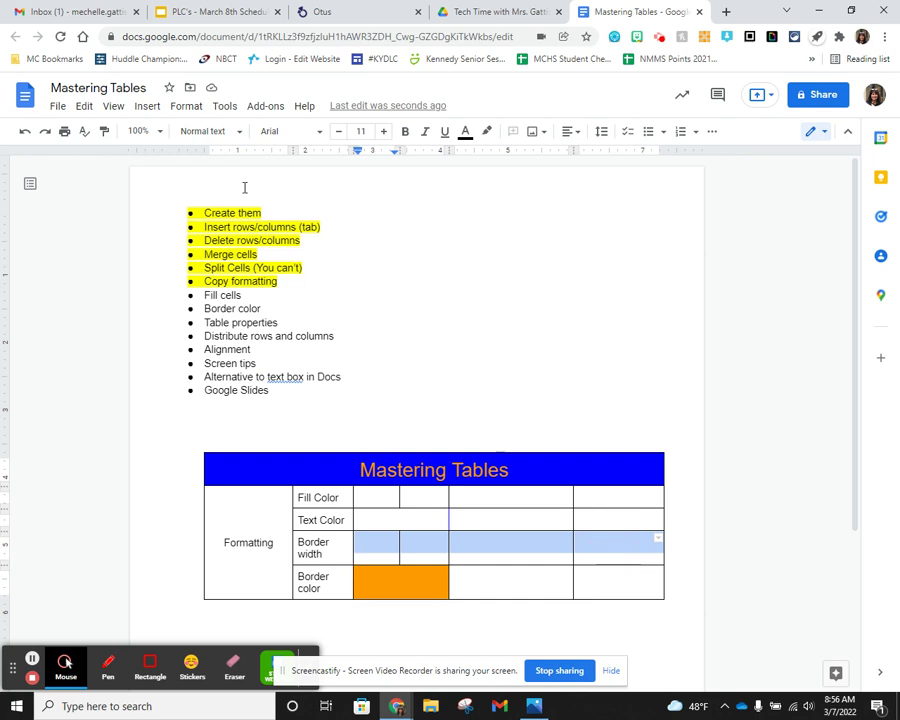
click(658, 539)
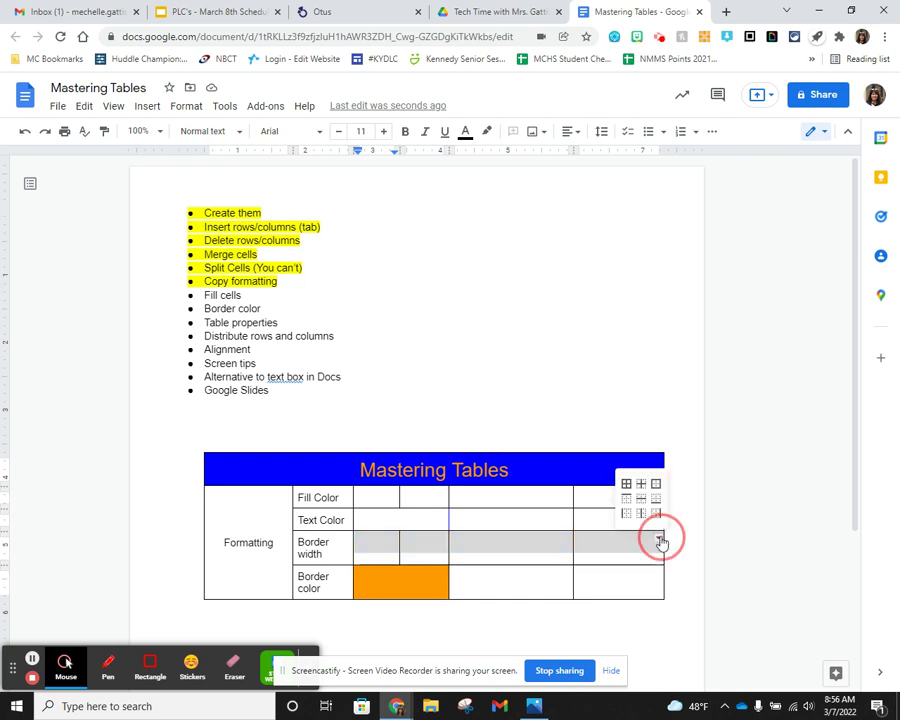
click(626, 484)
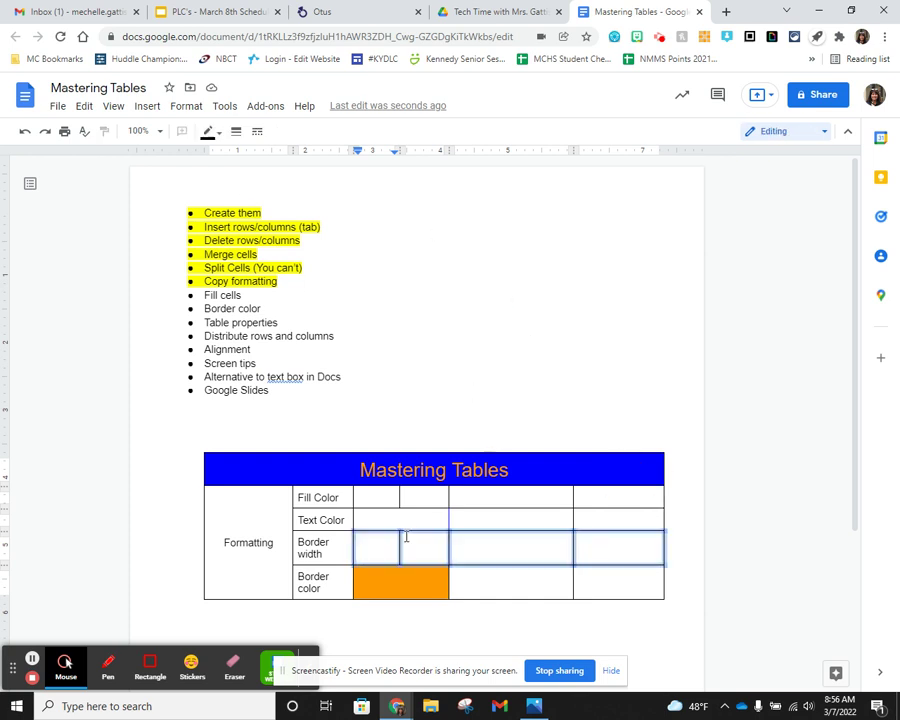
click(219, 132)
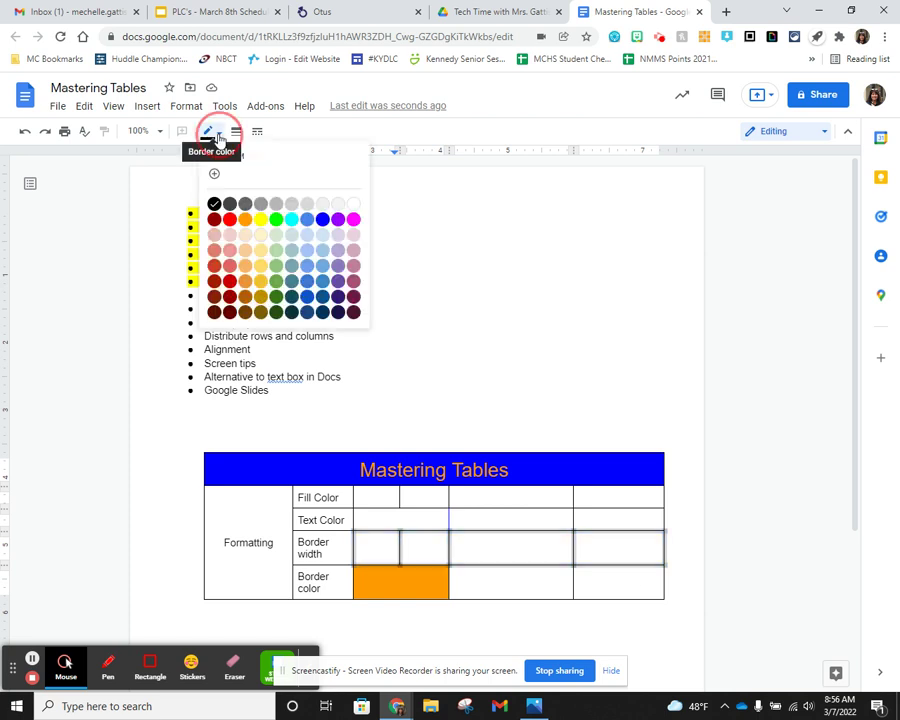
click(353, 204)
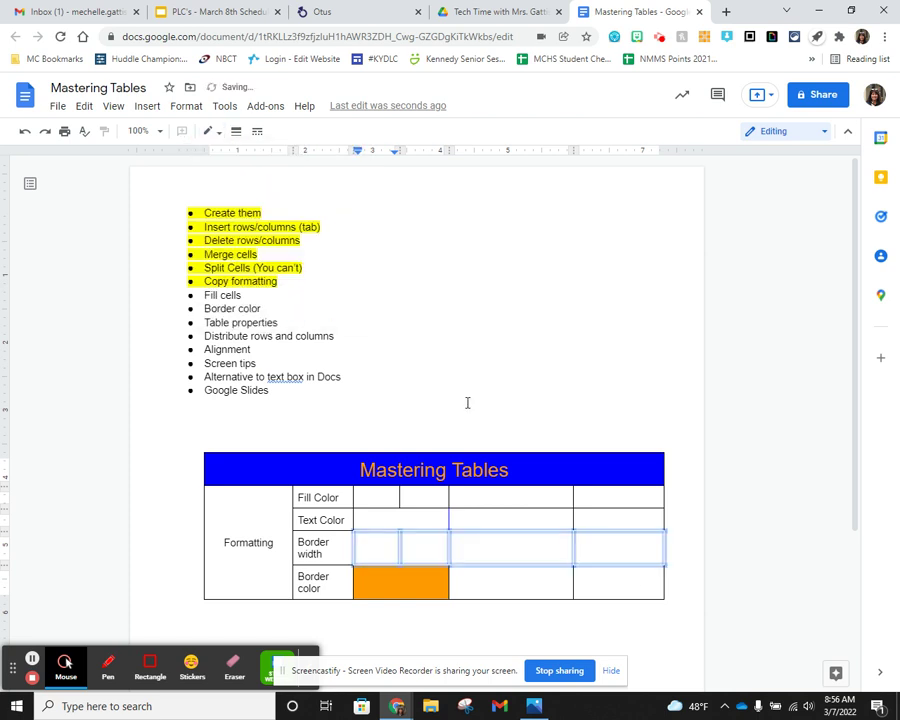
click(533, 583)
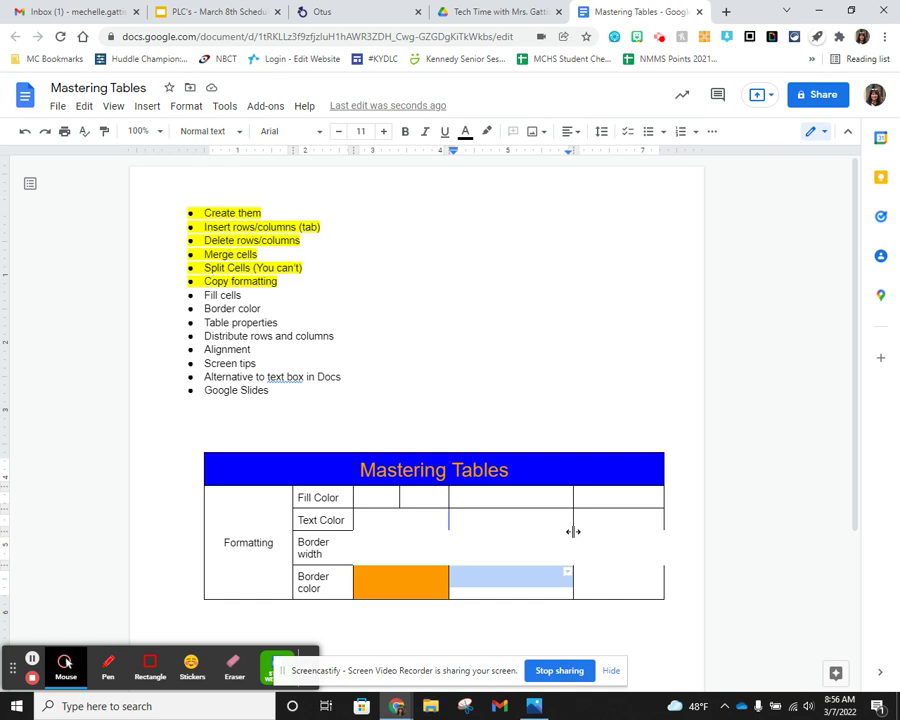
click(534, 514)
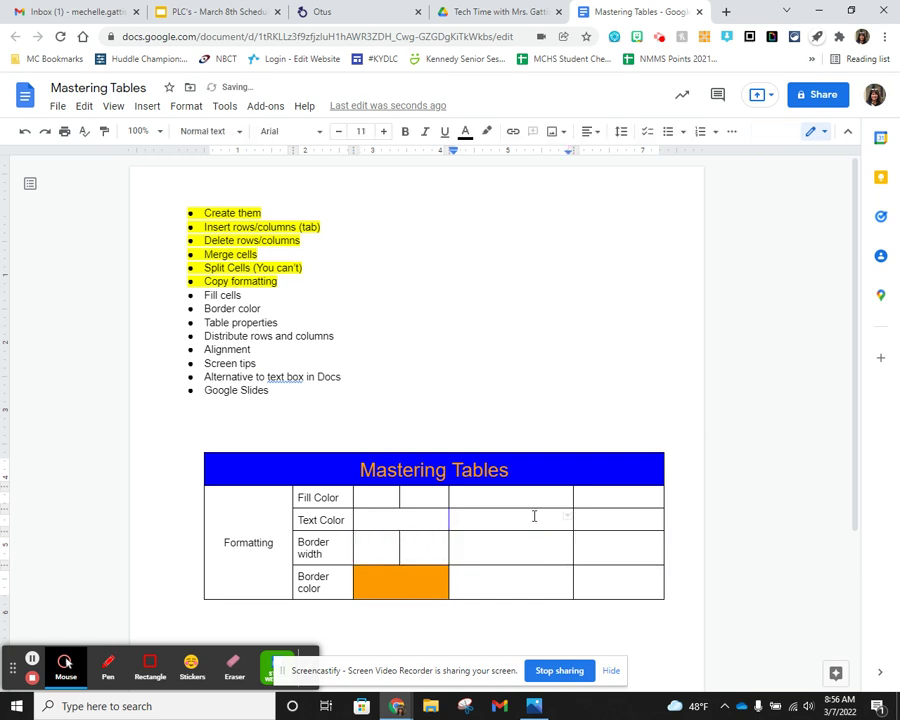
click(32, 658)
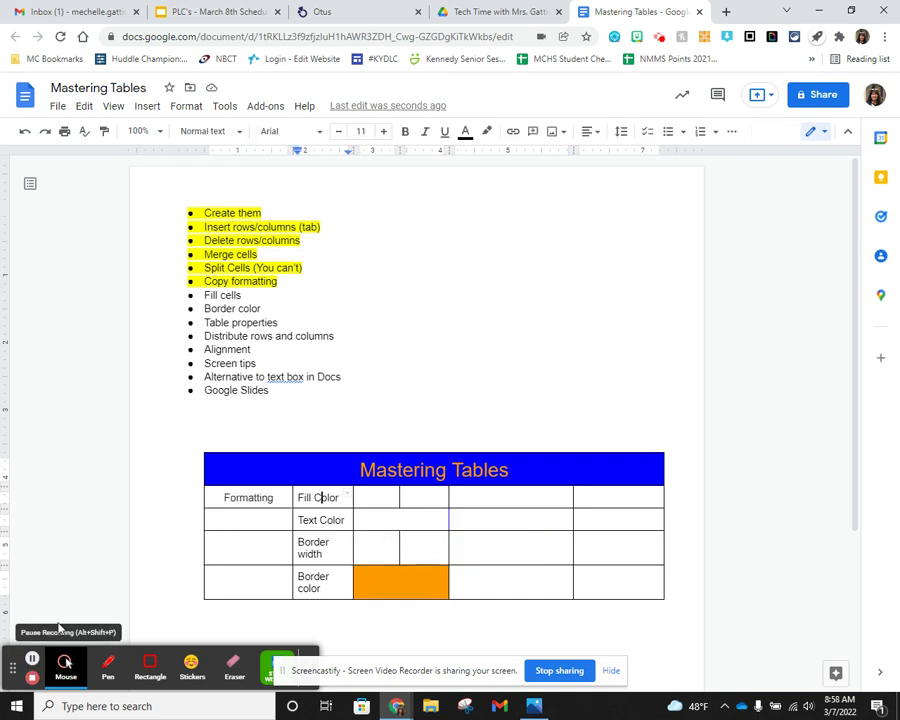
- Insert a new 'Sort Table' bullet directly below Border color in the topic list
click(273, 306)
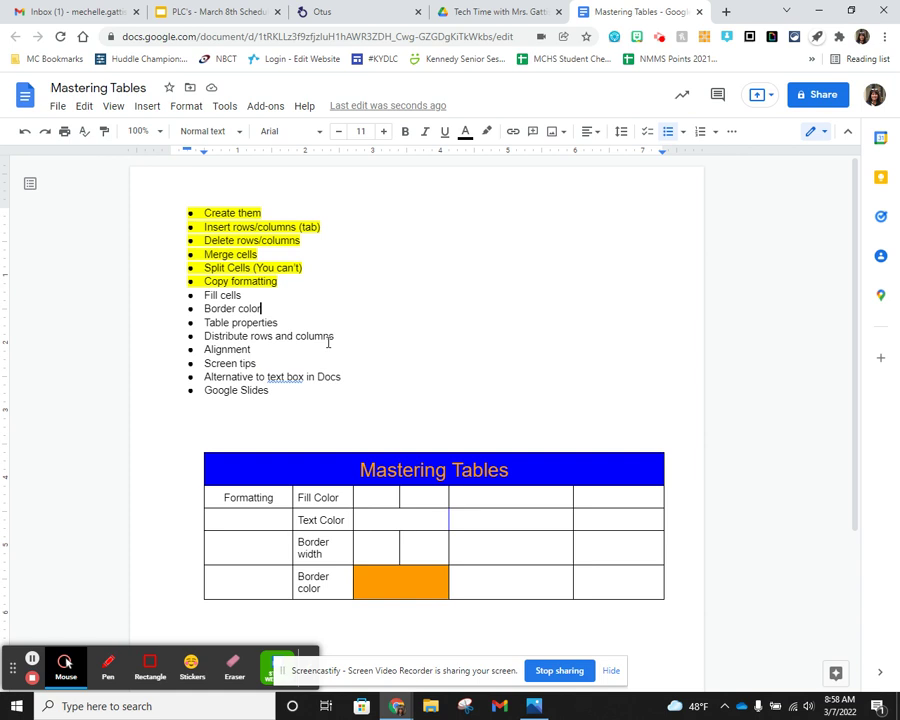
key(Return)
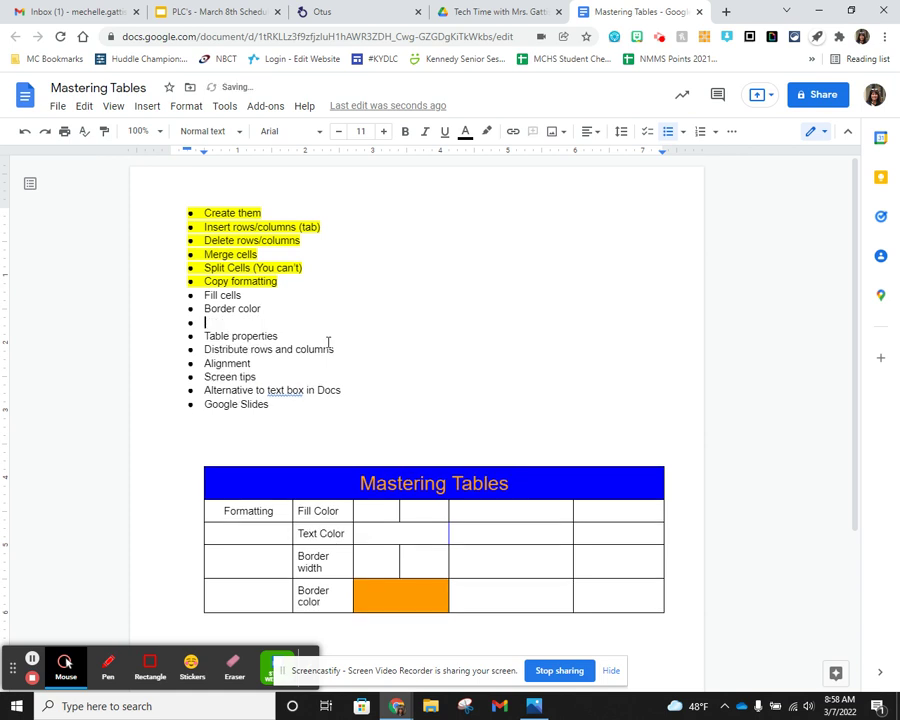
text(Sort Table)
drag(262, 308, 188, 297)
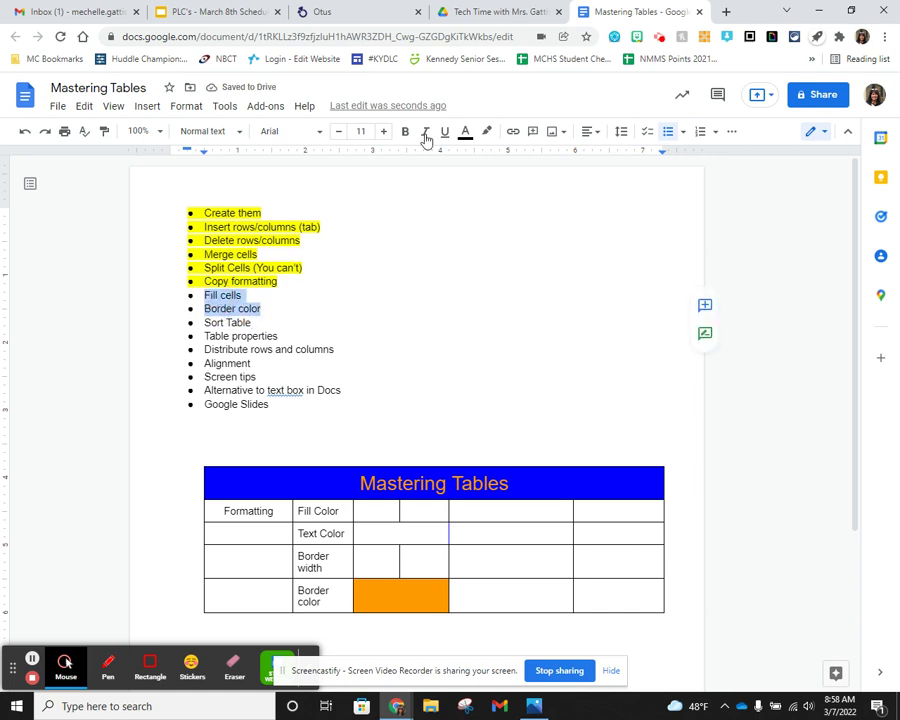
- Apply yellow highlight to the Fill cells and Border color list items
click(488, 133)
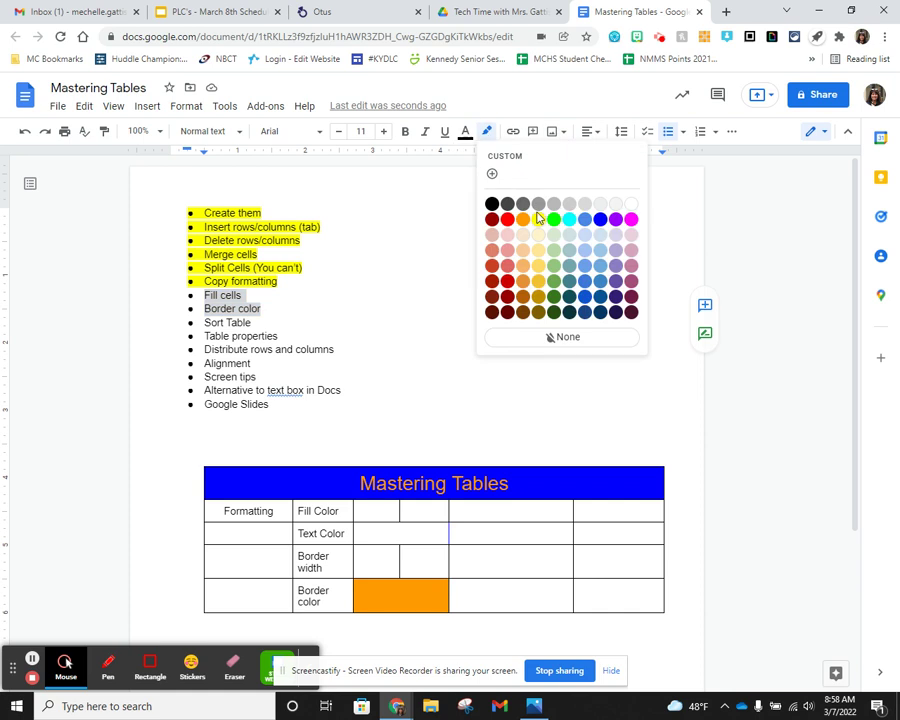
click(538, 218)
click(250, 309)
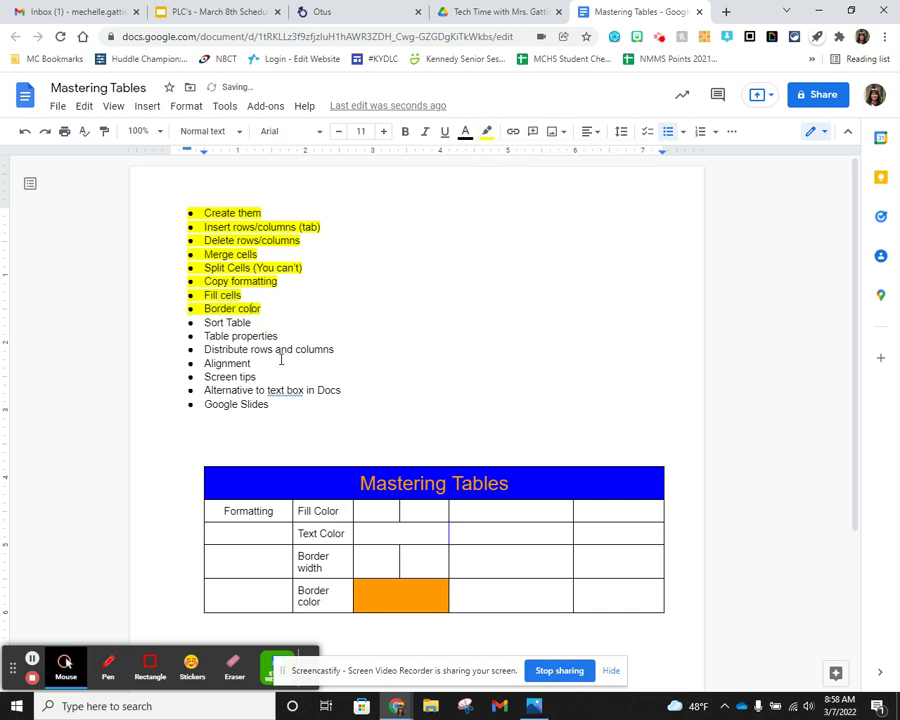
scroll(329, 393, down, 1)
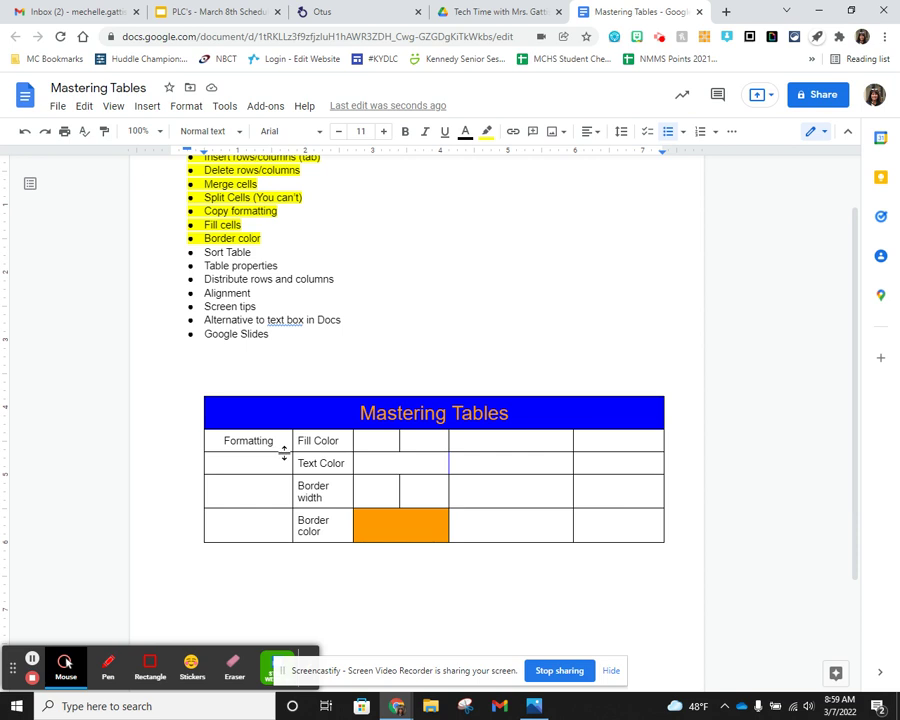
drag(279, 440, 277, 535)
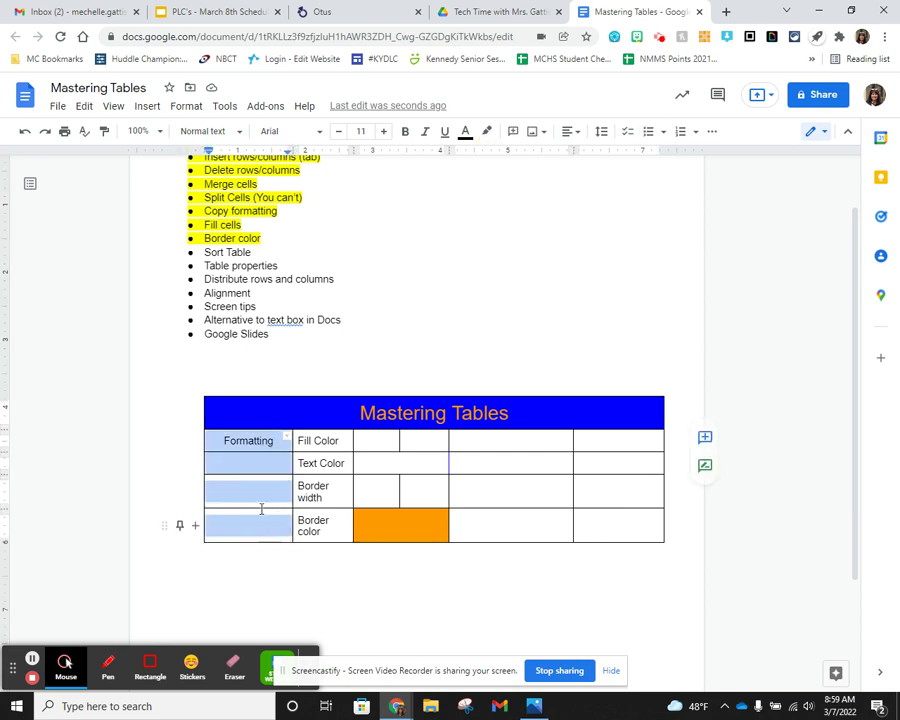
right_click(257, 494)
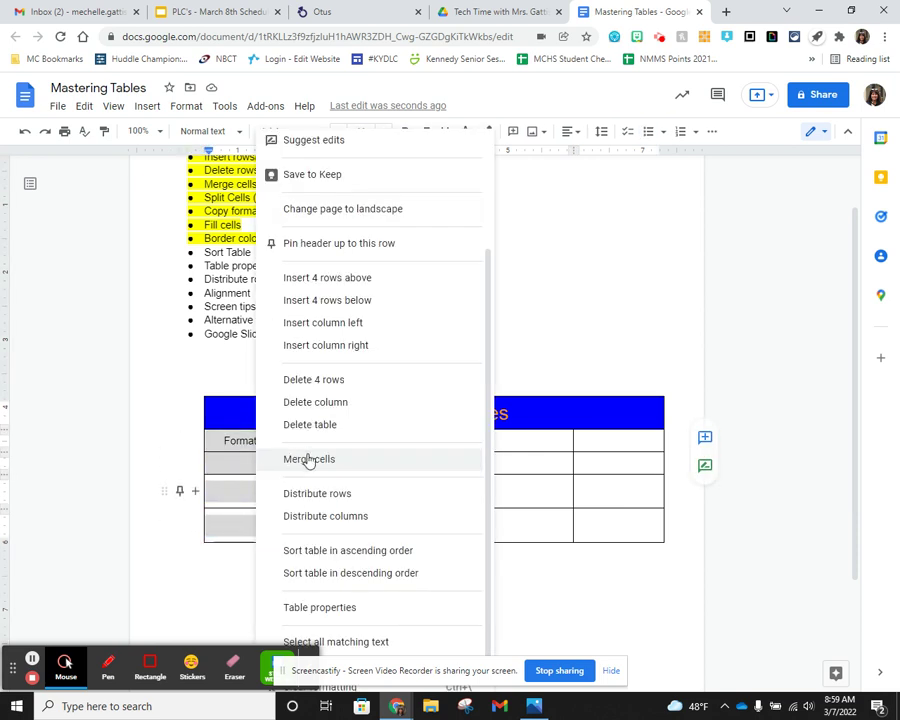
click(305, 458)
click(329, 462)
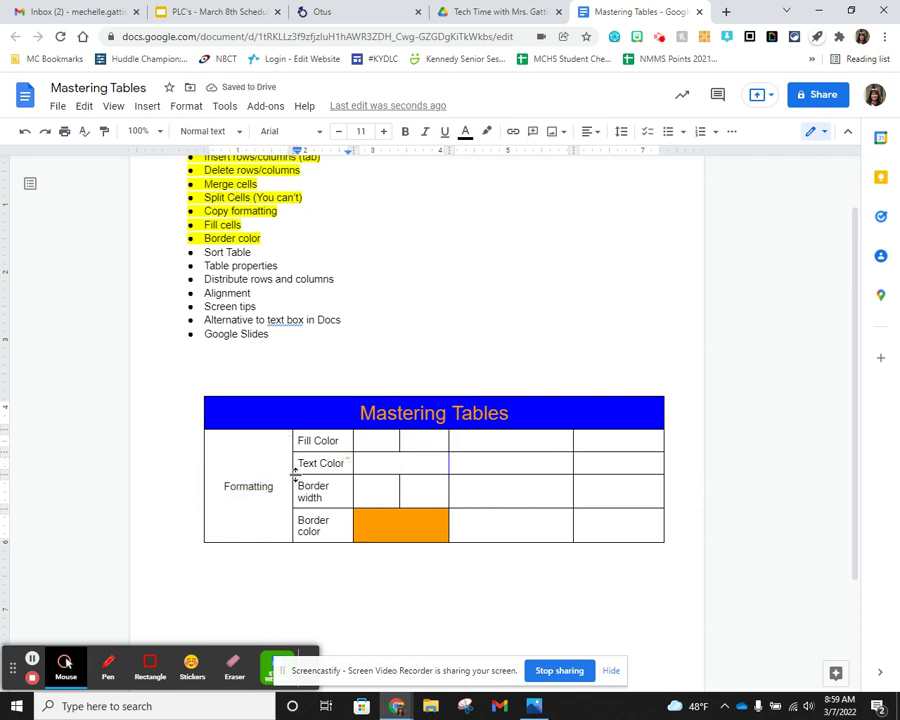
scroll(308, 468, down, 1)
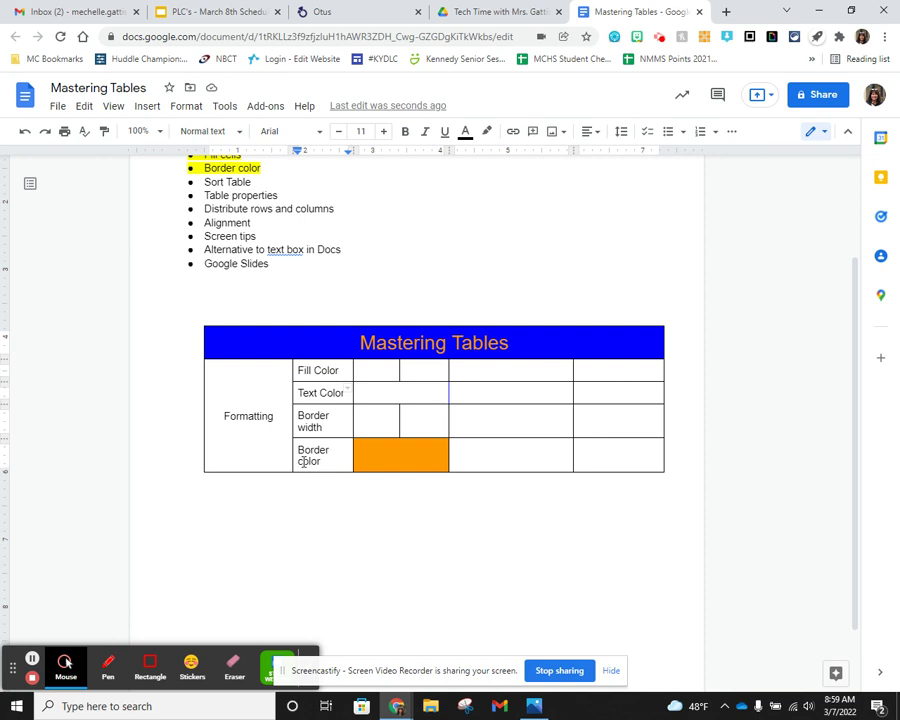
scroll(303, 462, up, 1)
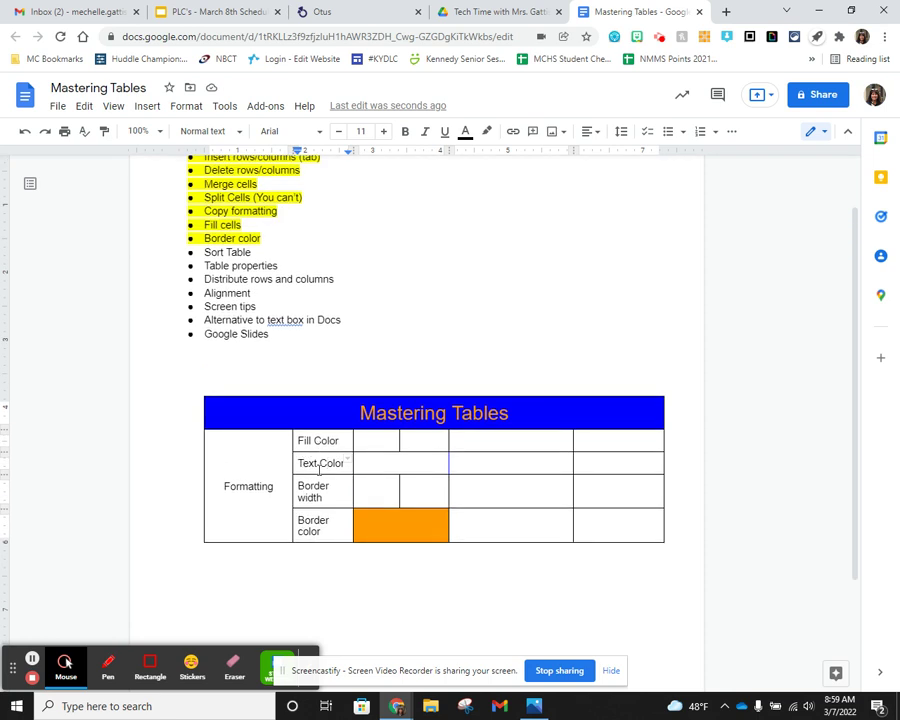
click(322, 462)
- Try sorting the Fill Color to Border color rows ascending, then dismiss the merged-cells error
drag(319, 444, 317, 520)
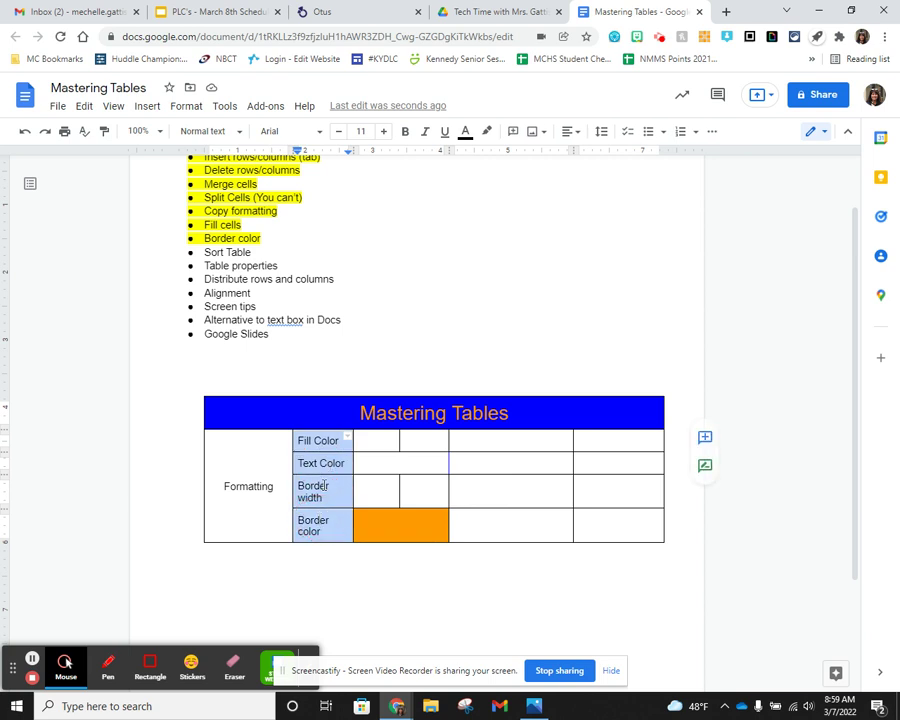
right_click(319, 466)
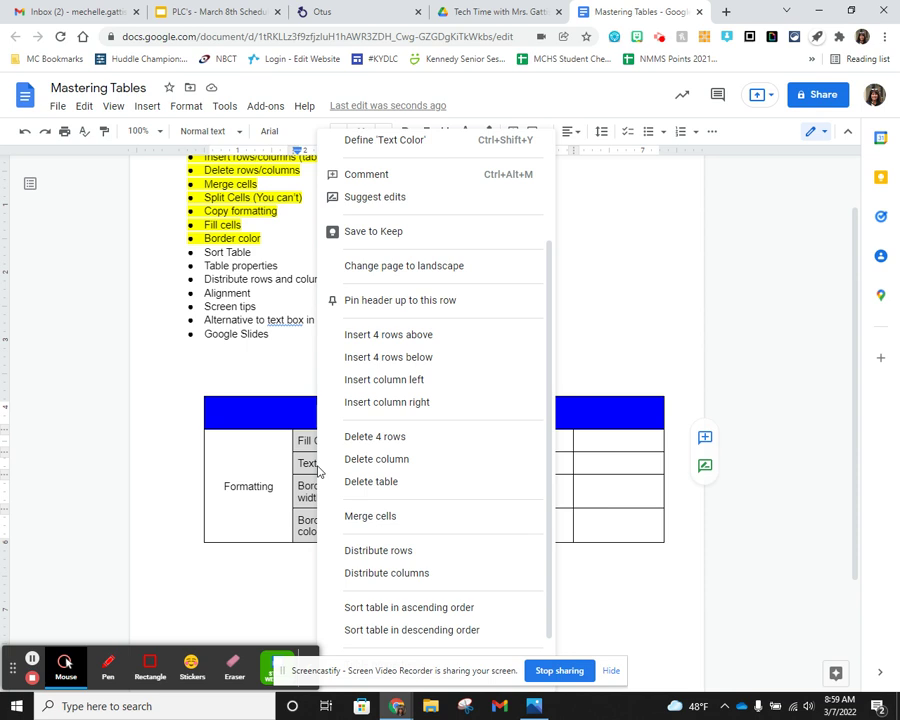
click(422, 613)
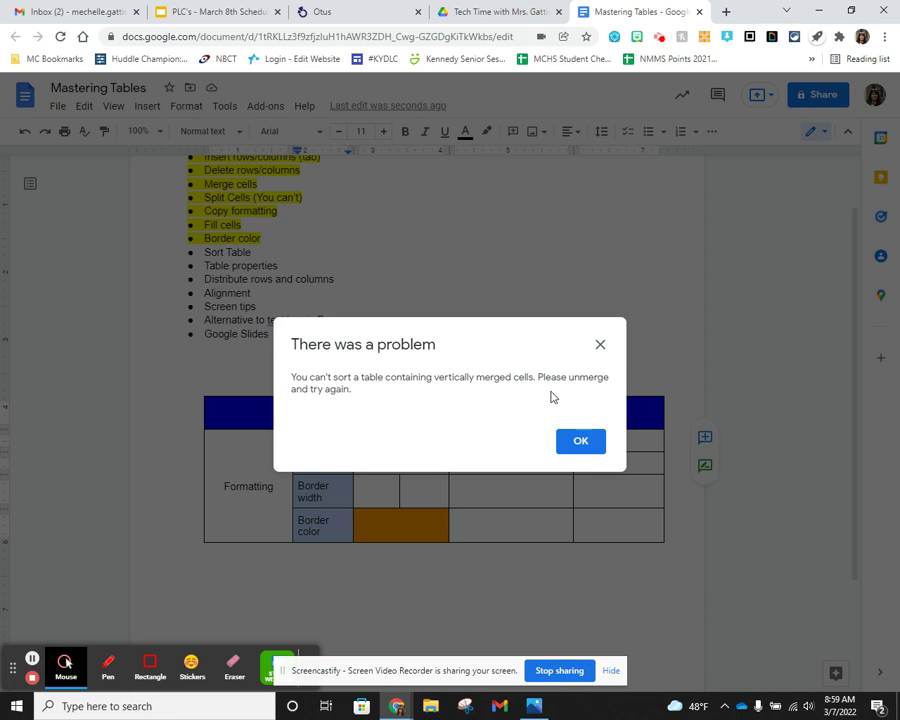
click(586, 446)
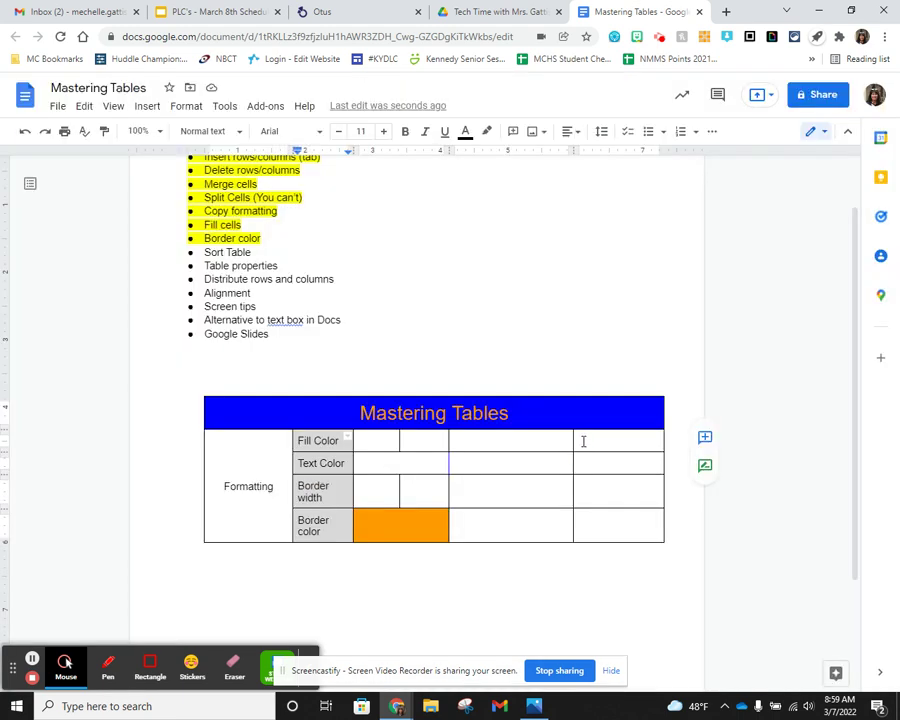
- Unmerge the vertically merged Formatting cell
click(246, 467)
right_click(246, 467)
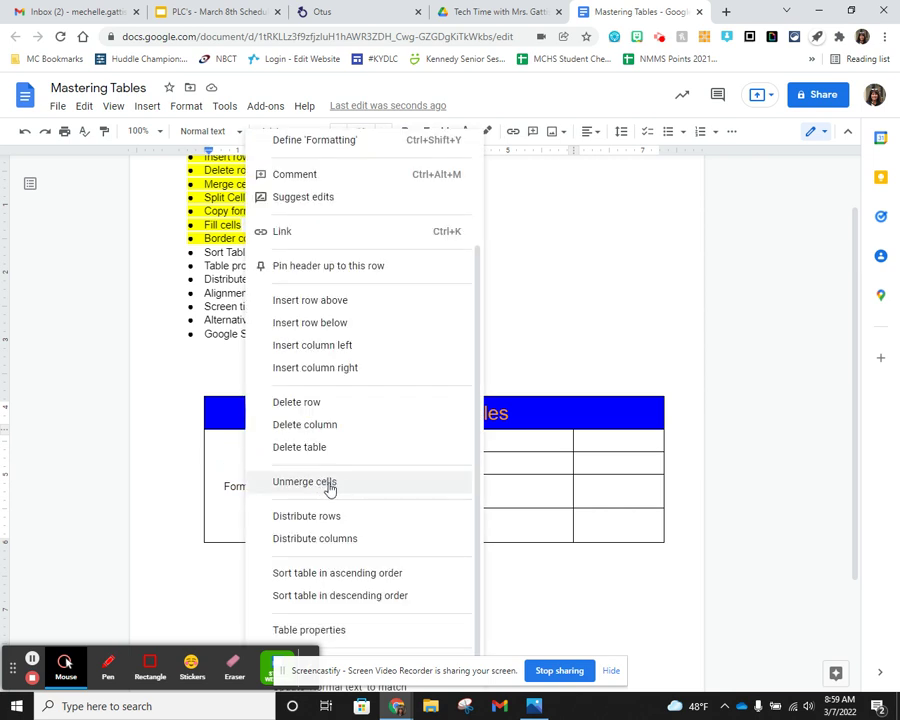
click(328, 483)
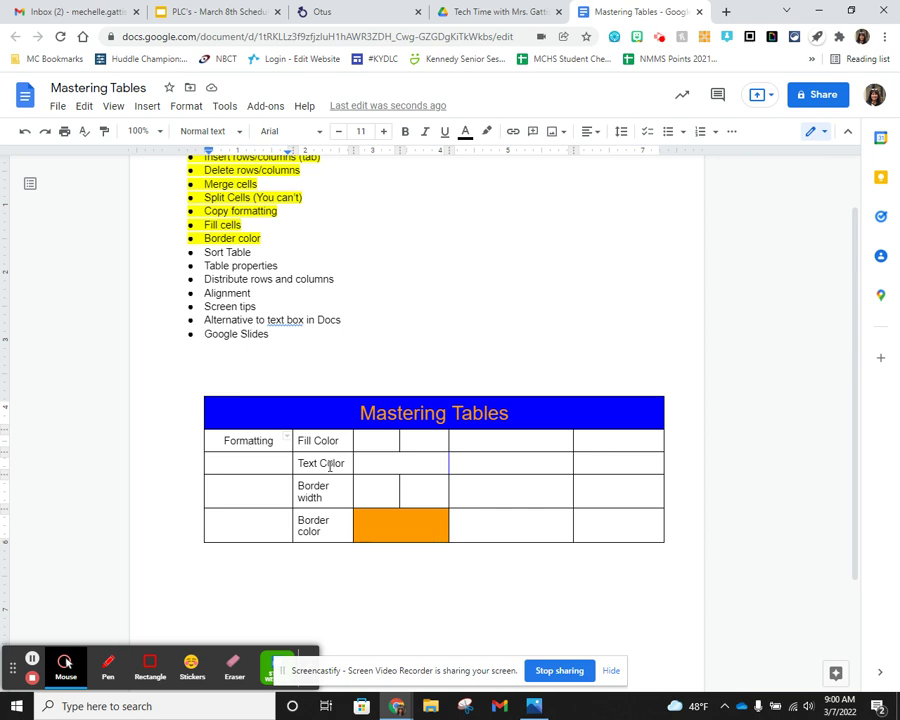
right_click(330, 465)
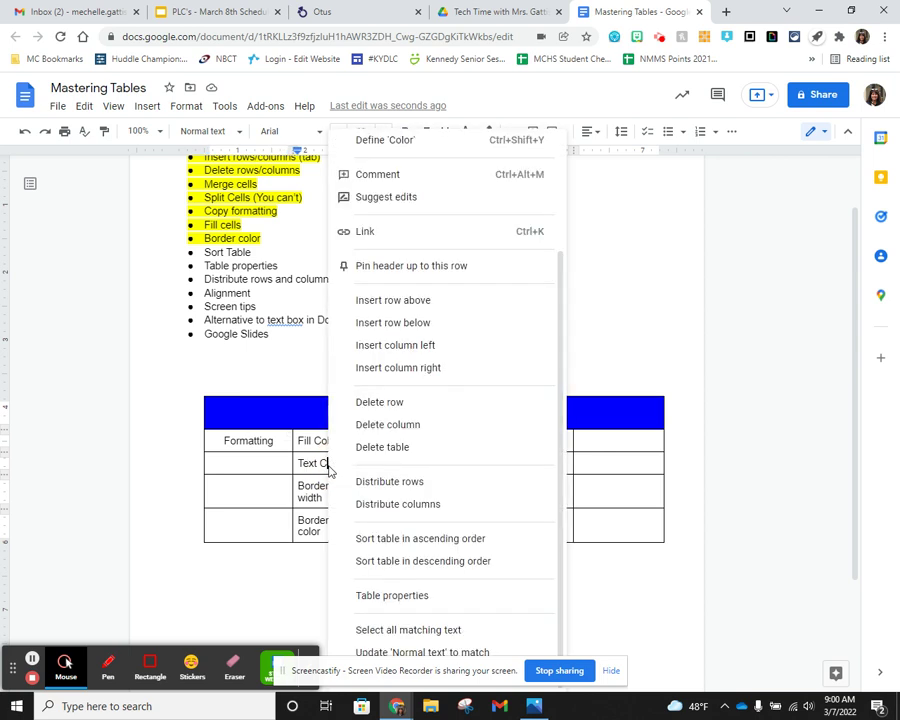
click(444, 540)
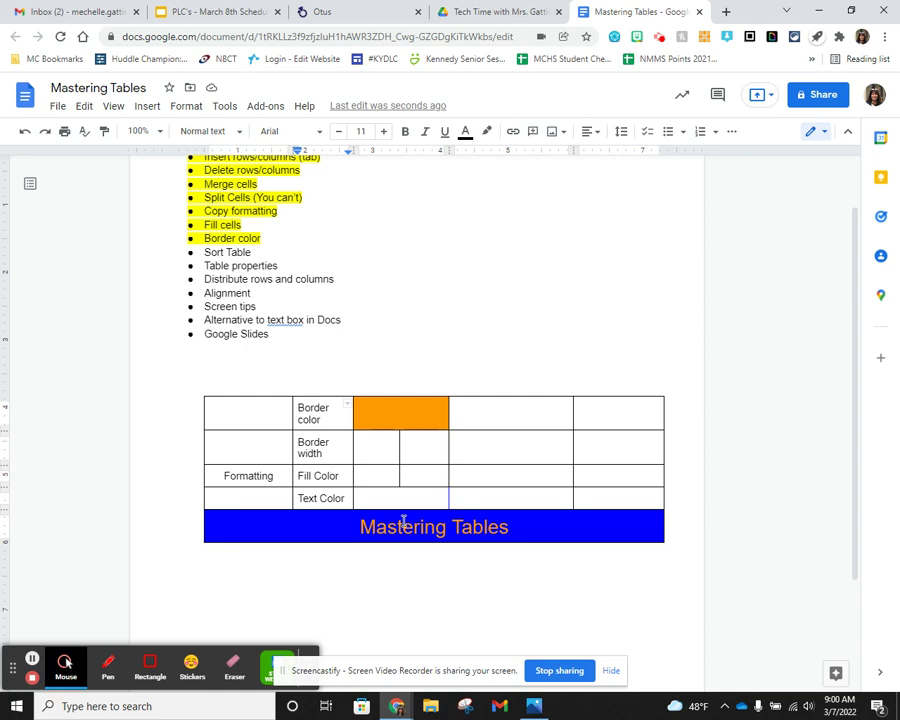
key(ctrl+z)
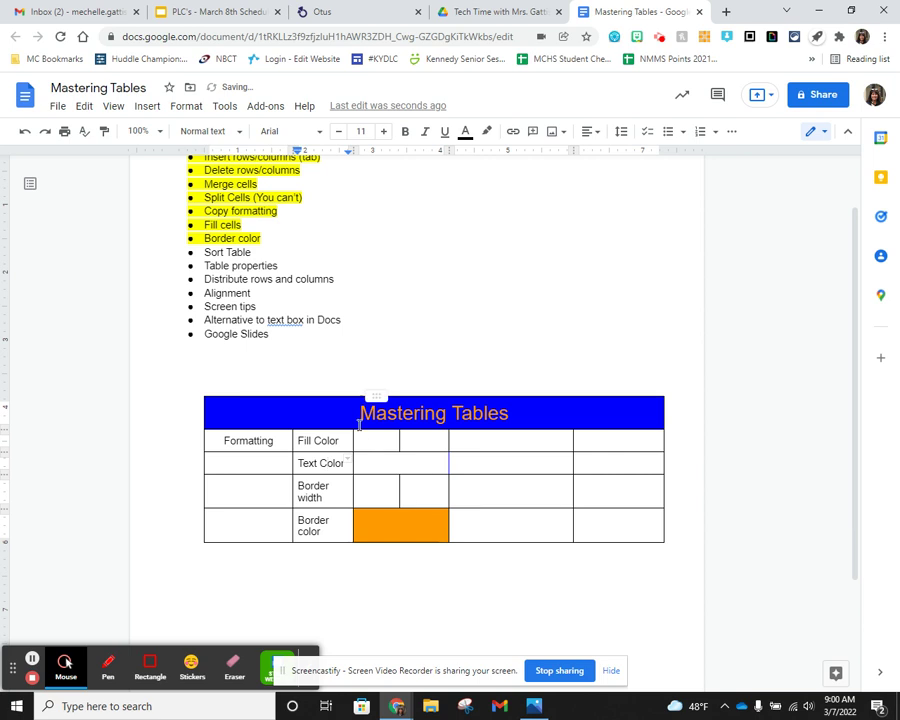
click(318, 415)
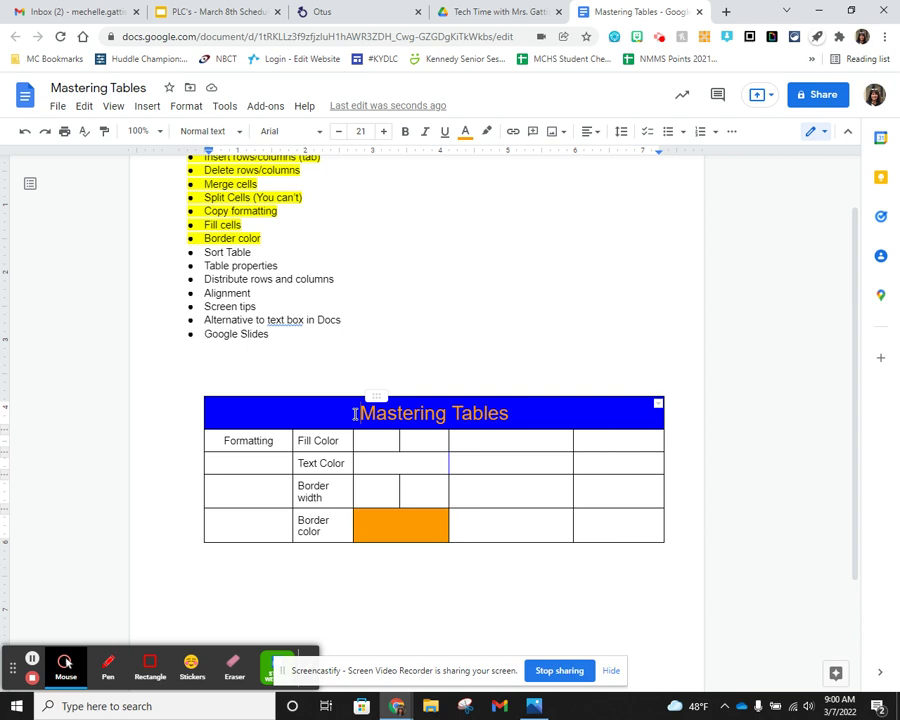
- Pin the title row as a header and sort the rows ascending beneath it
right_click(355, 412)
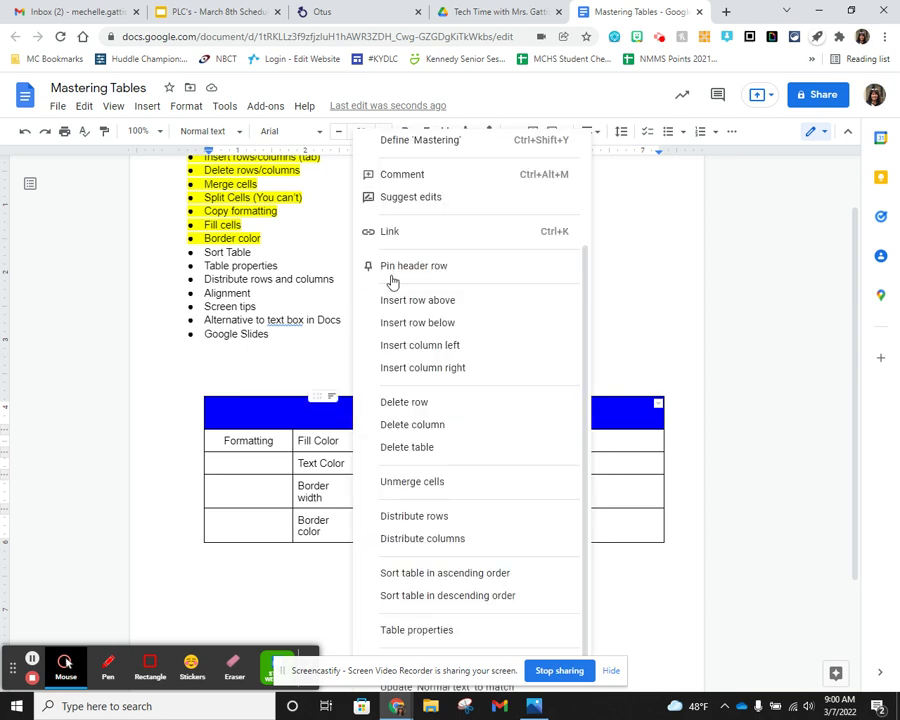
click(426, 268)
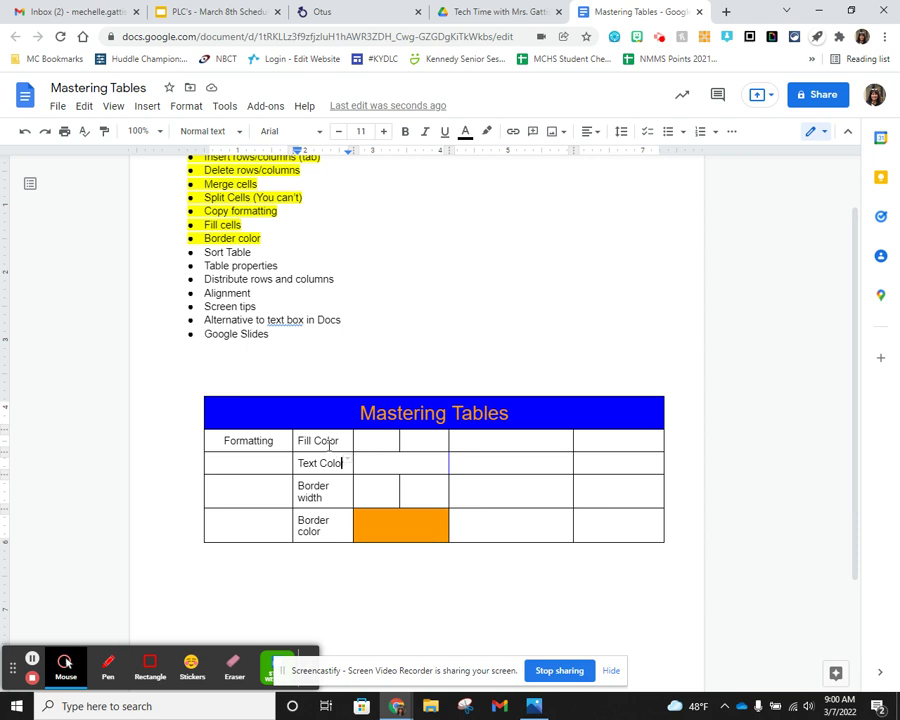
right_click(326, 463)
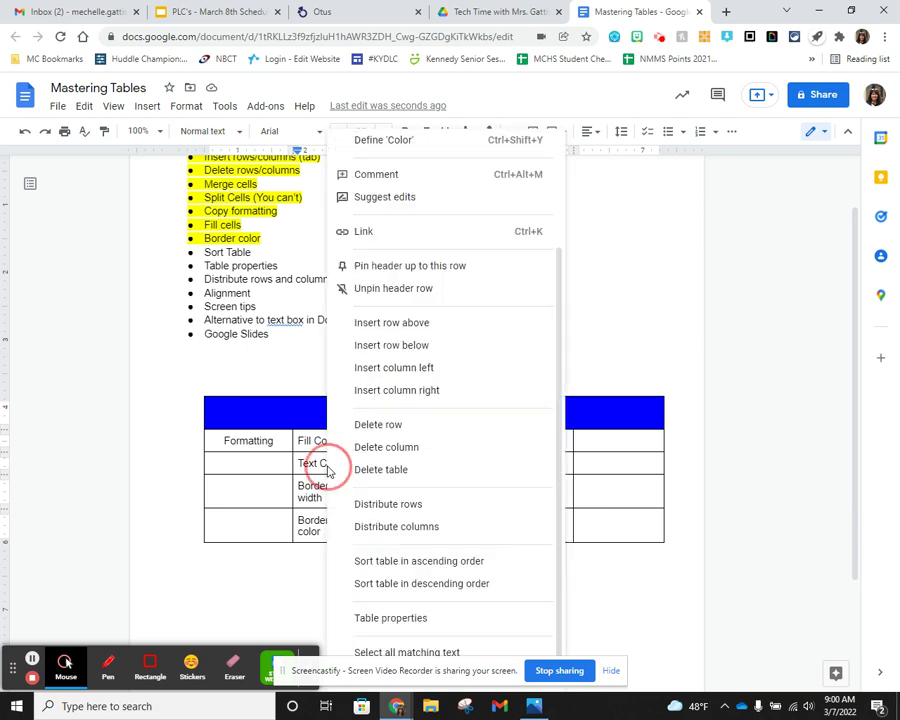
click(432, 566)
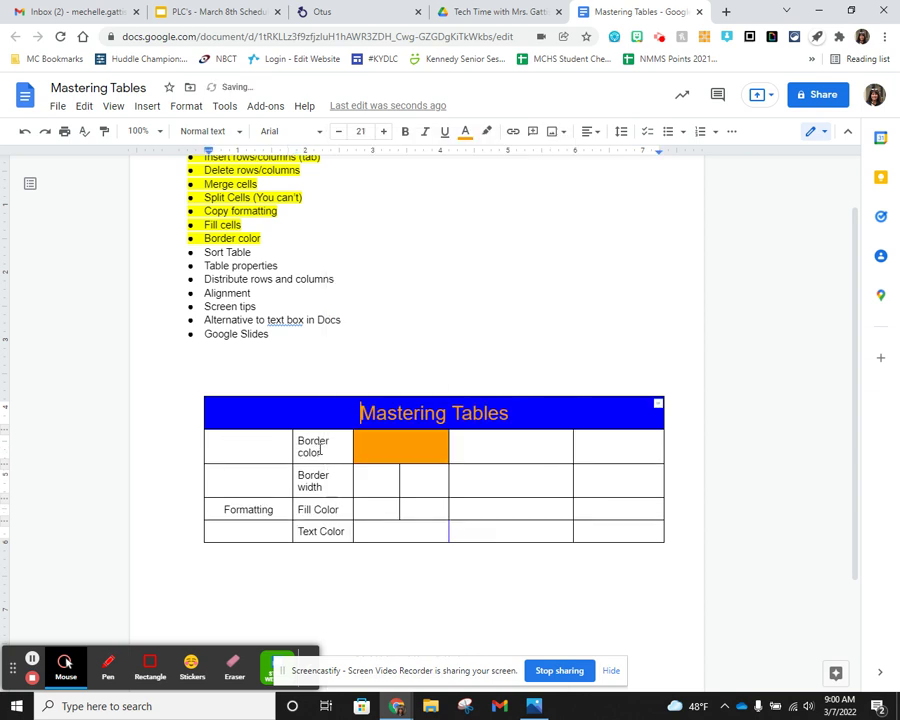
- Merge the four first-column cells back into one Formatting cell
drag(241, 448, 252, 530)
right_click(251, 482)
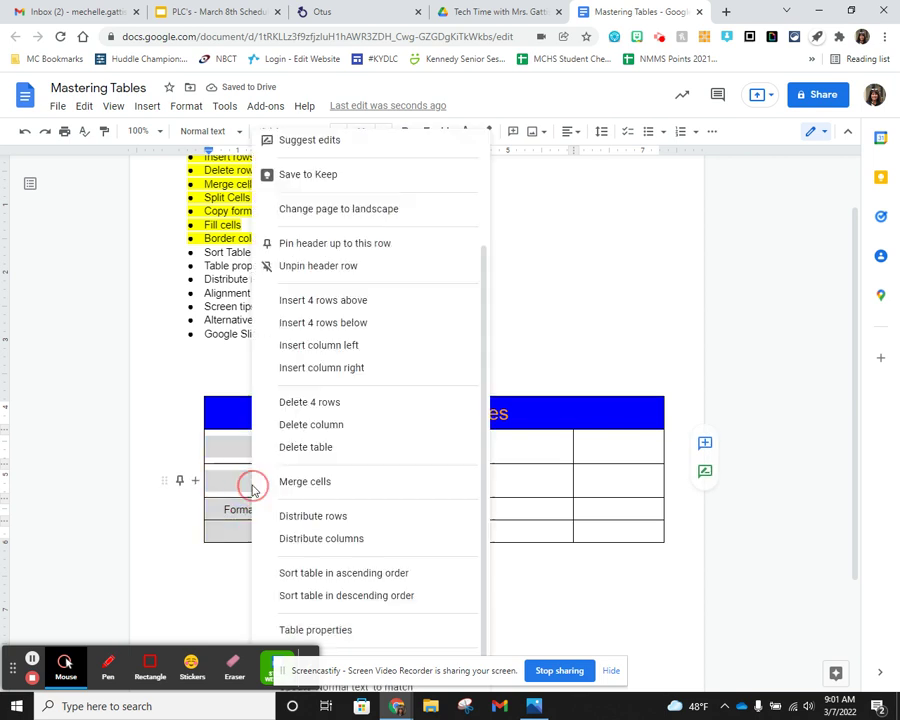
click(305, 484)
click(428, 490)
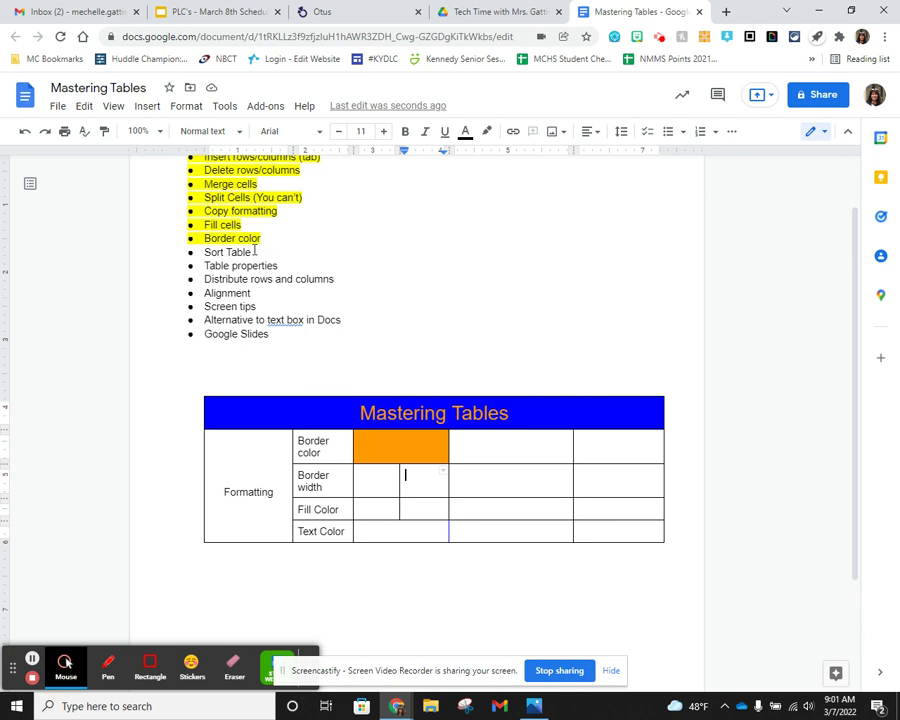
- Highlight the Sort Table list item in yellow
drag(254, 252, 202, 253)
click(489, 137)
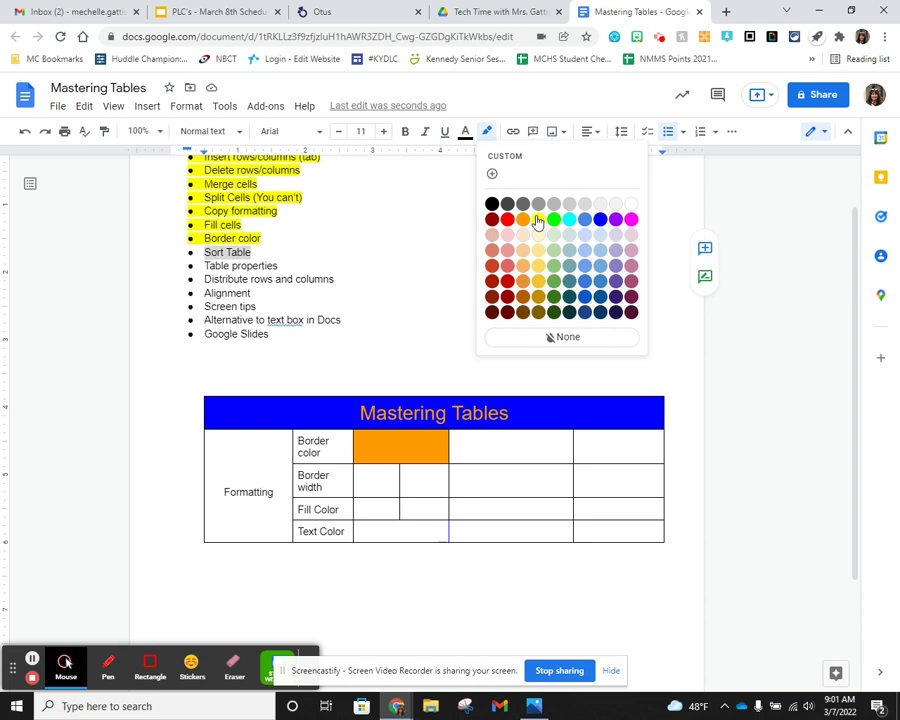
click(533, 216)
click(266, 296)
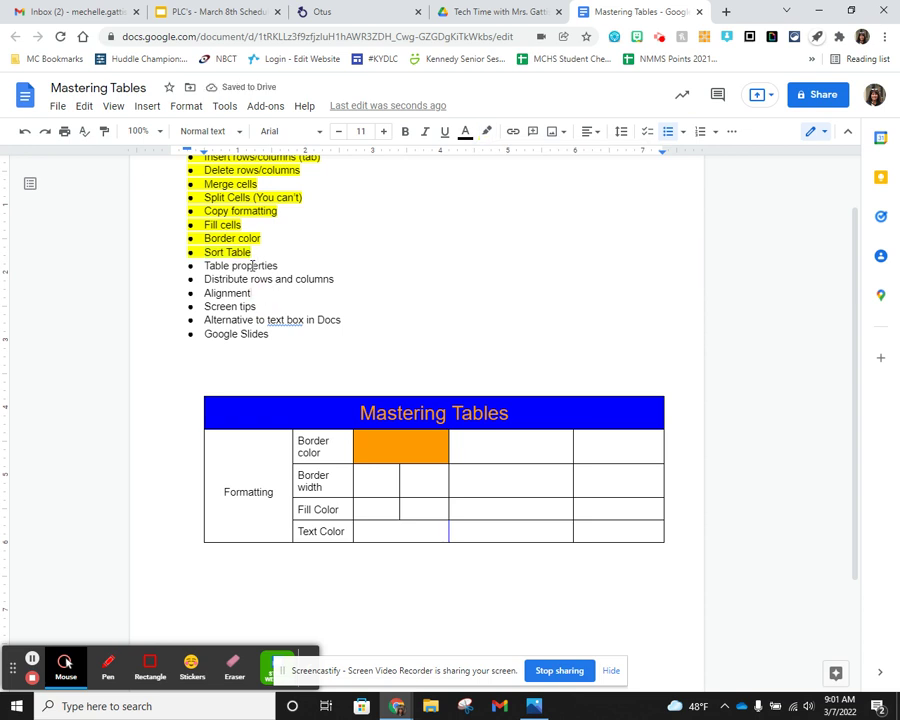
right_click(490, 476)
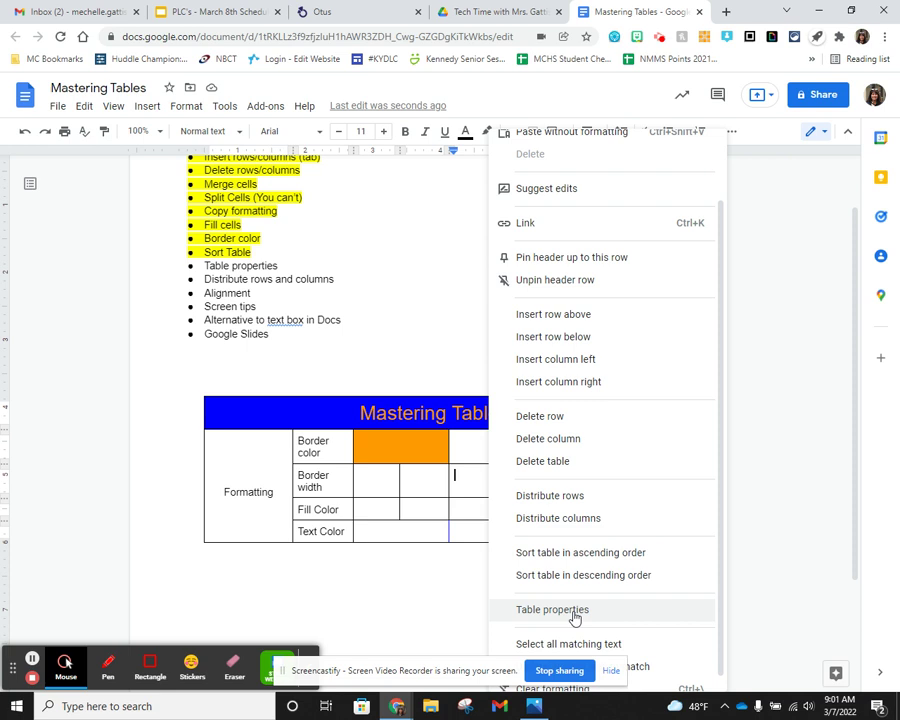
- Set Table alignment to Center in the Table properties panel
click(572, 612)
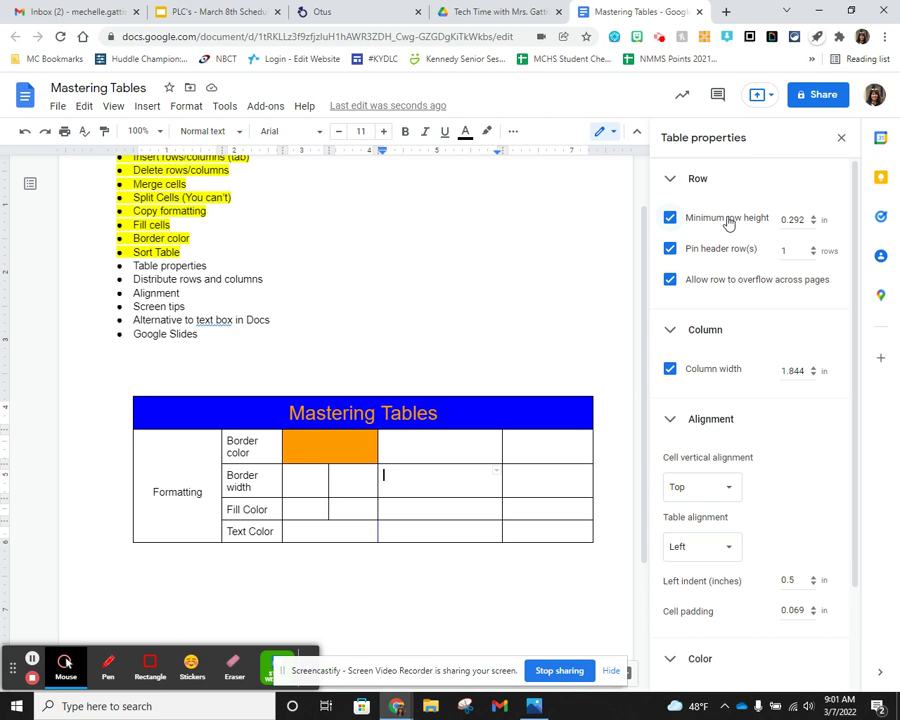
scroll(765, 299, down, 1)
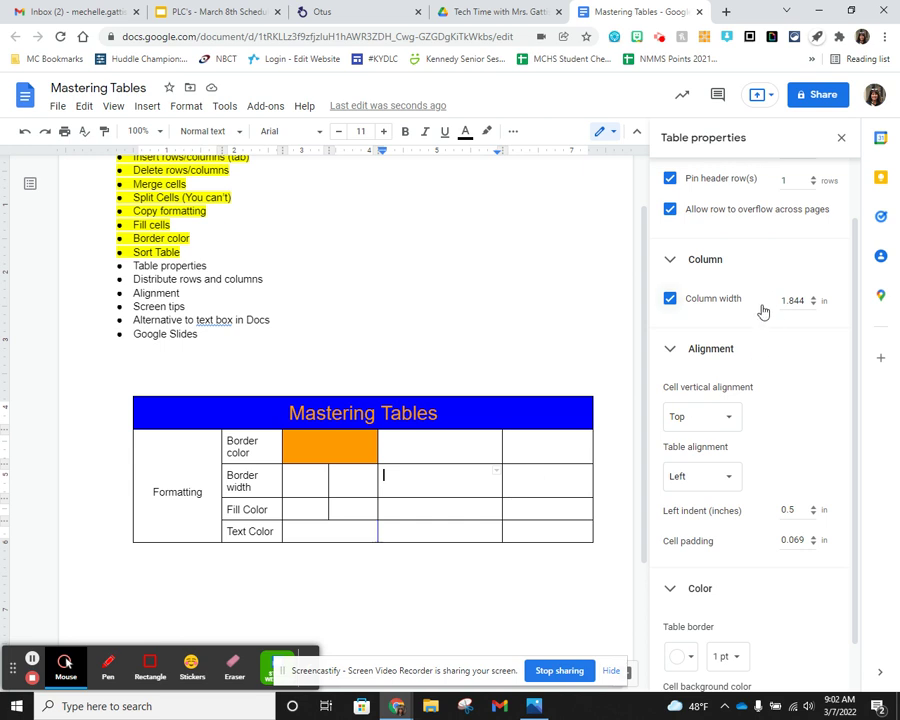
scroll(765, 318, down, 1)
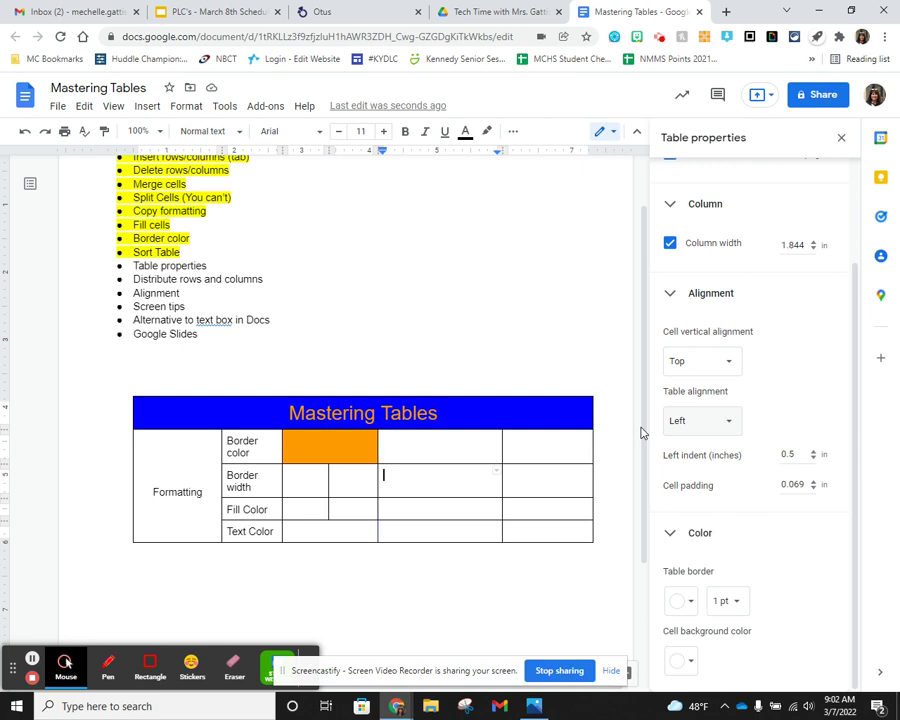
click(731, 425)
click(704, 441)
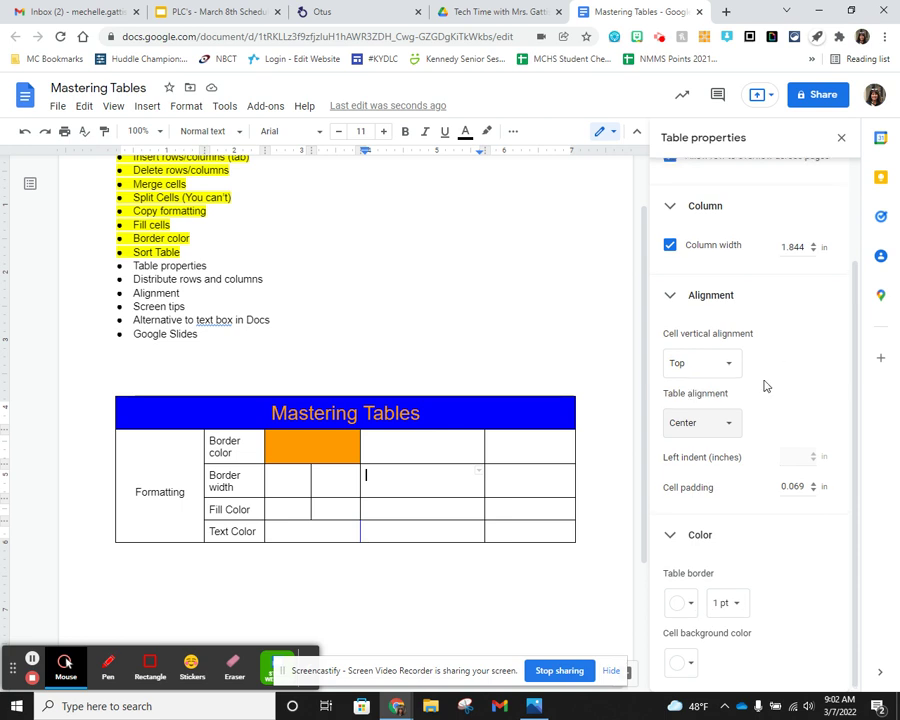
scroll(763, 382, up, 2)
scroll(787, 300, down, 2)
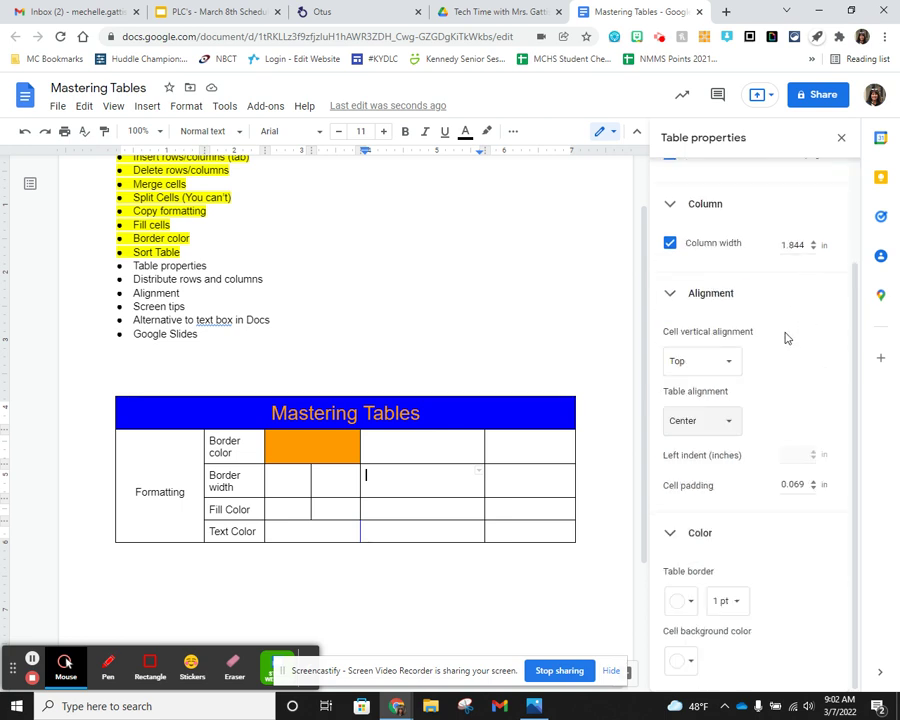
scroll(777, 300, up, 2)
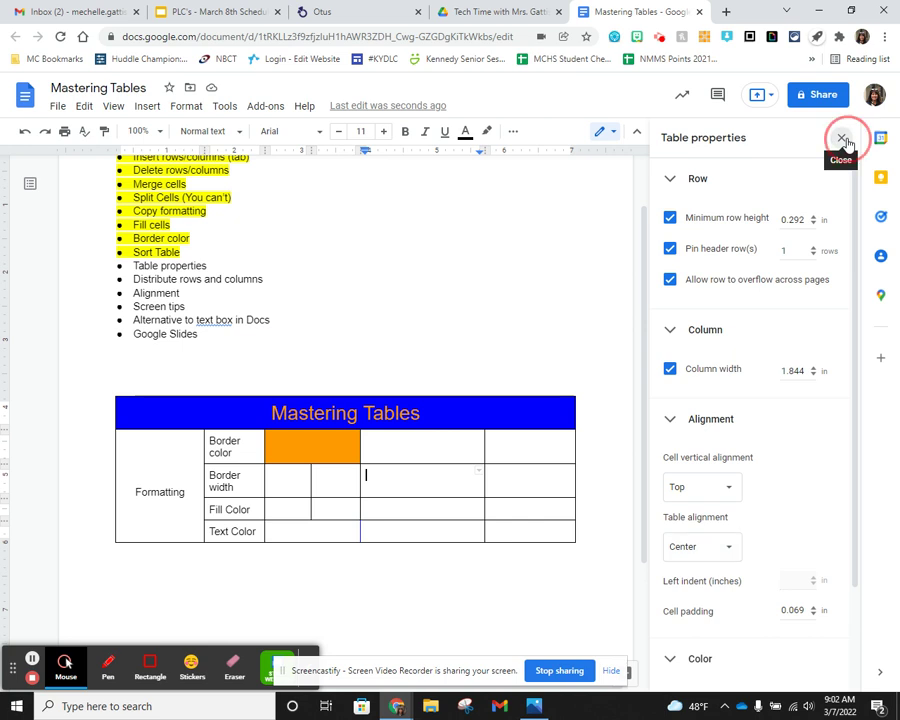
click(842, 139)
drag(279, 266, 210, 268)
- Distribute all table columns to equal width
click(262, 280)
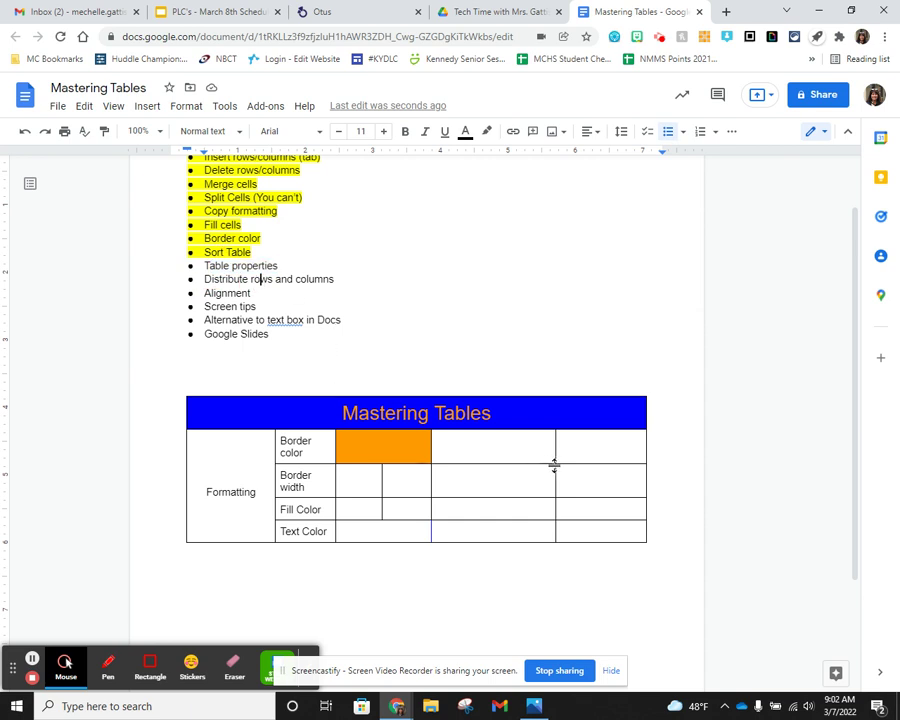
click(602, 450)
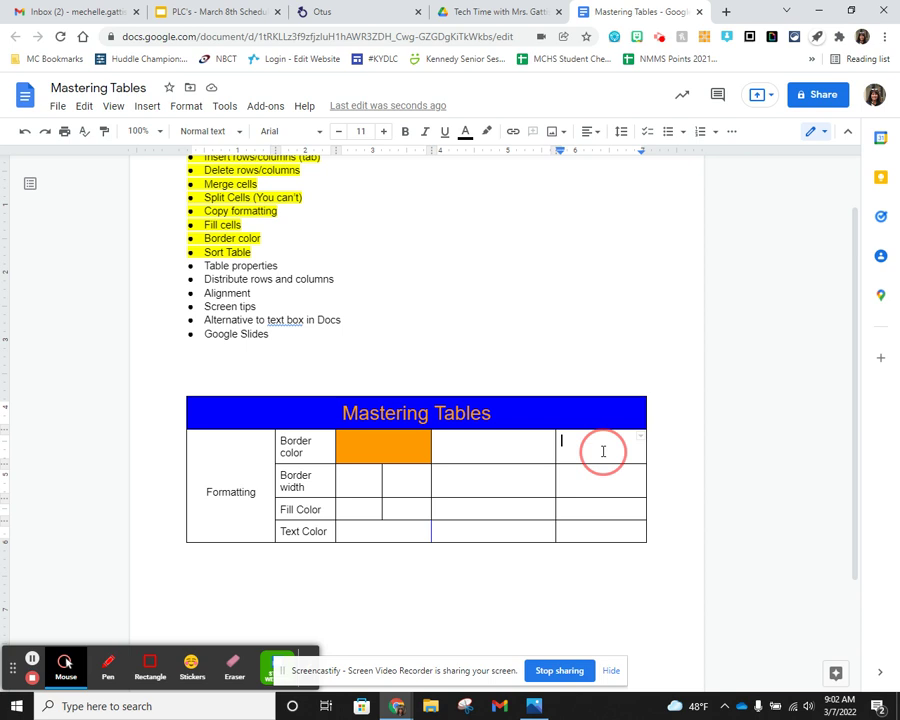
right_click(602, 452)
click(640, 520)
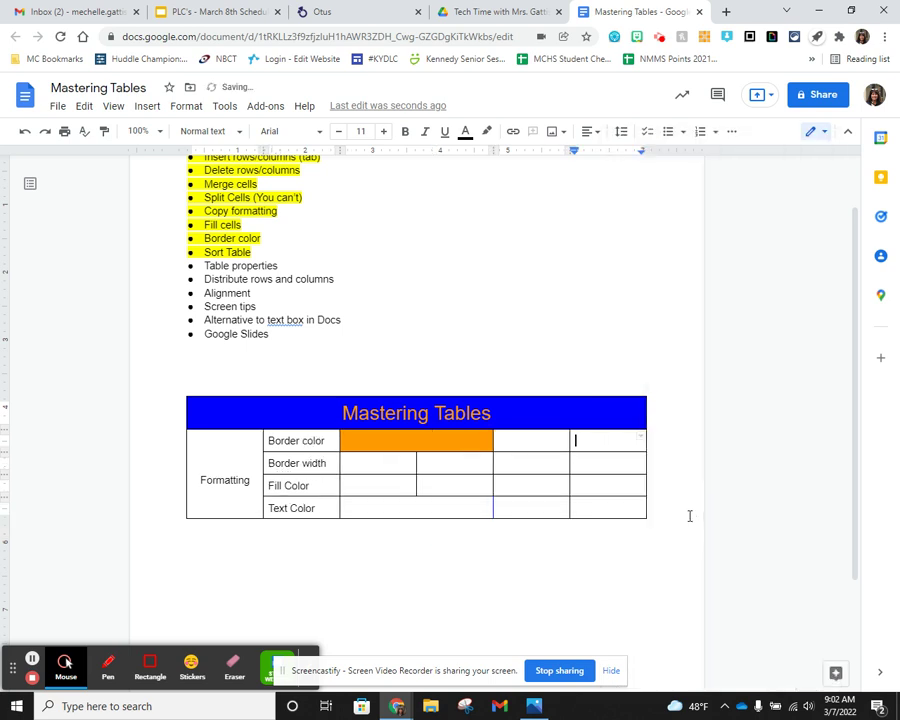
click(579, 462)
right_click(579, 462)
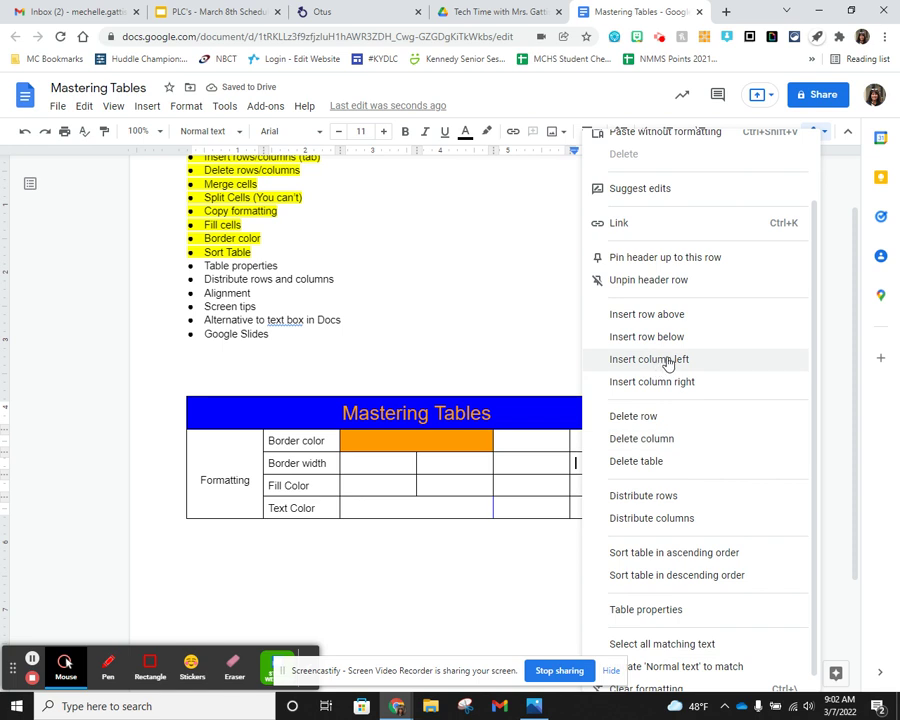
- Undo the last change and insert an extra column on the table's right side
click(537, 461)
key(ctrl+z)
right_click(582, 475)
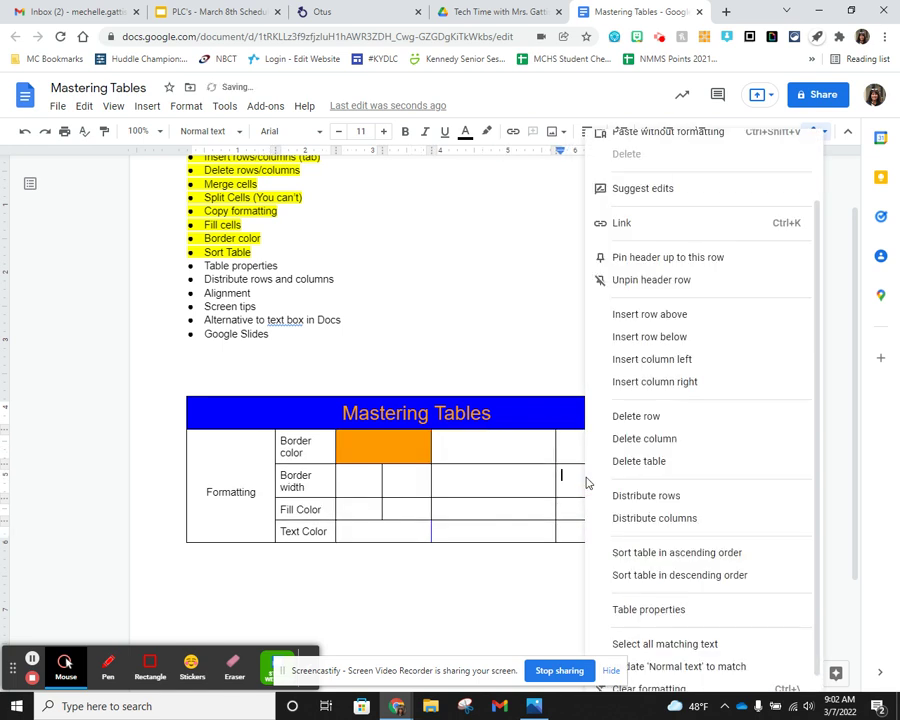
click(682, 359)
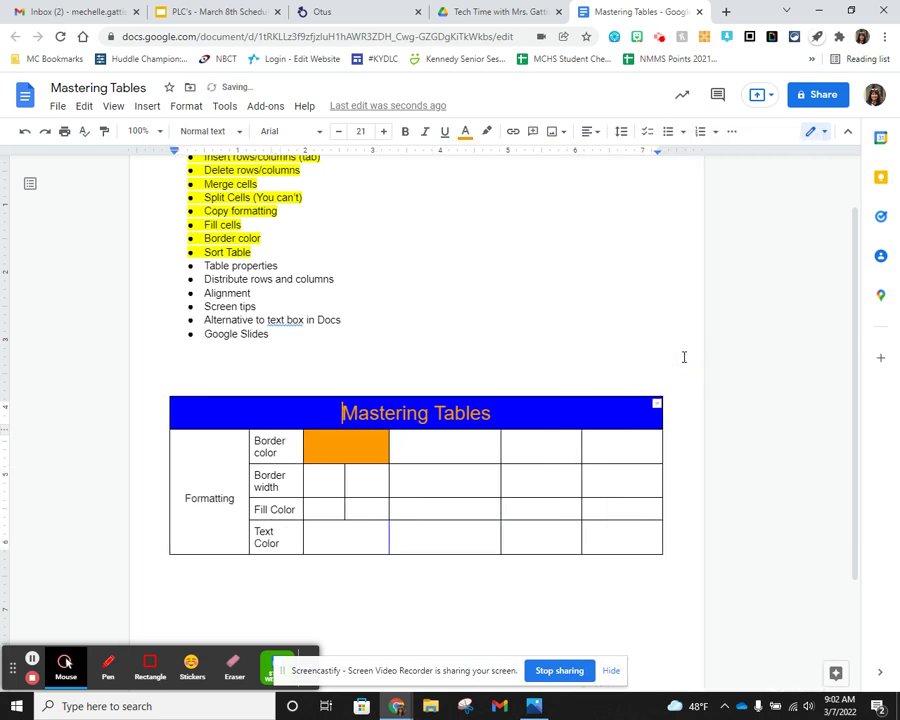
click(545, 472)
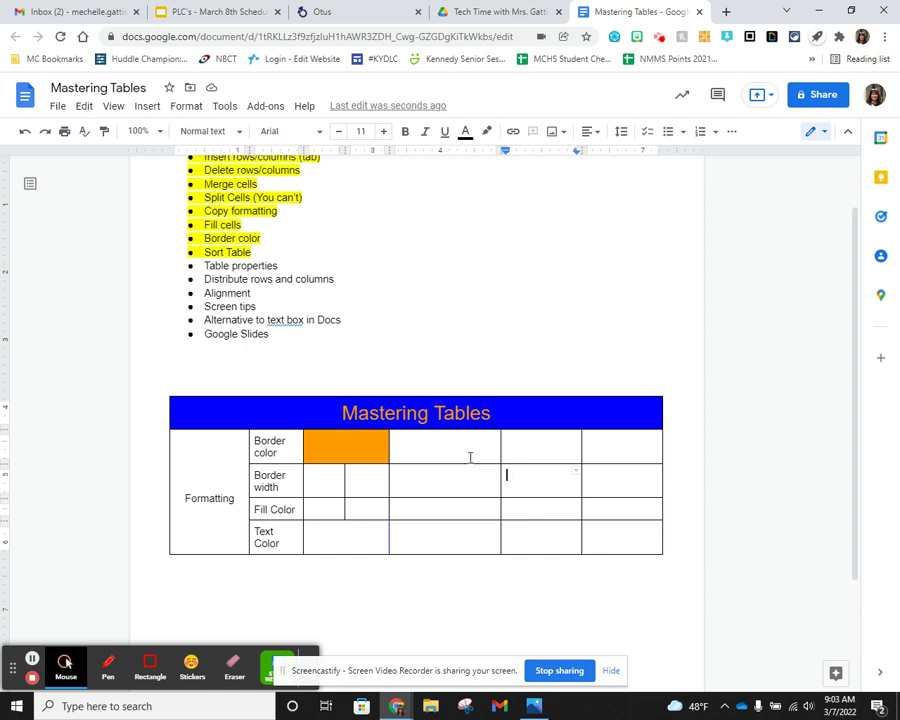
- Distribute the three right-hand columns so they share equal widths
drag(467, 446, 616, 539)
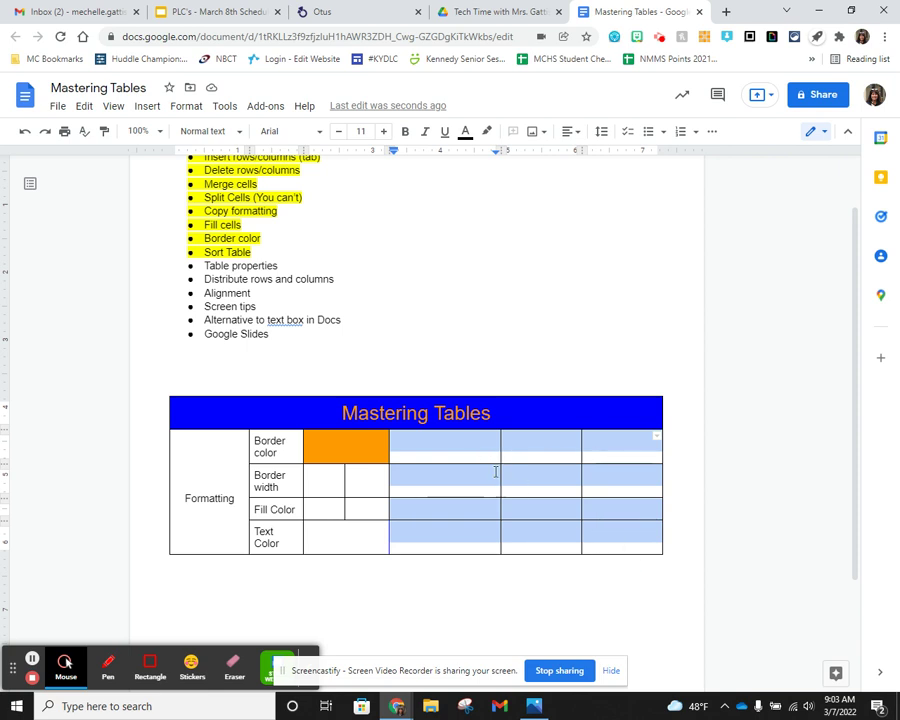
right_click(479, 452)
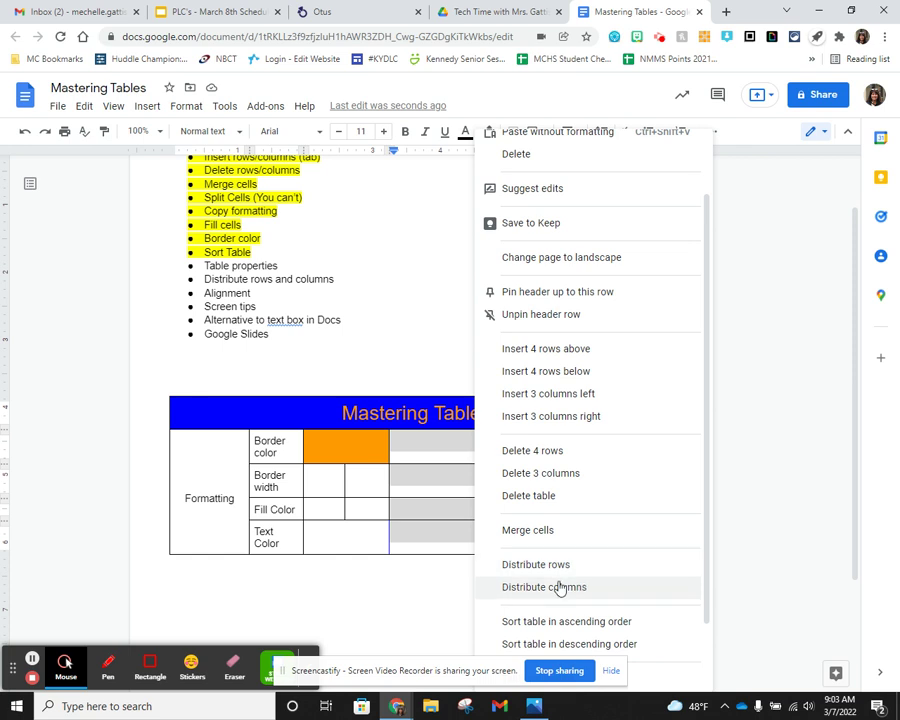
click(456, 484)
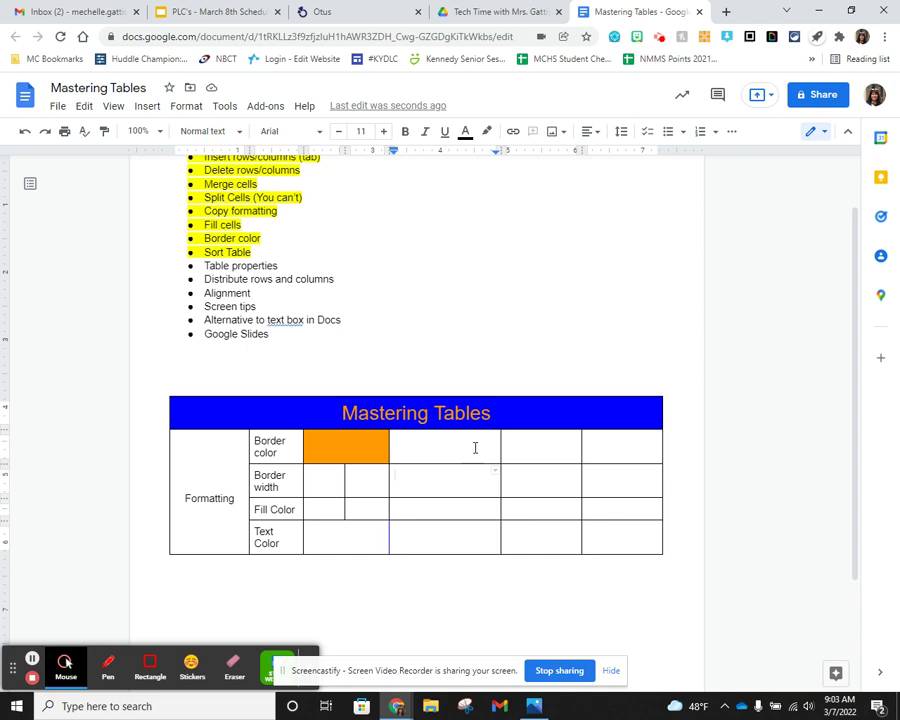
drag(499, 447, 540, 447)
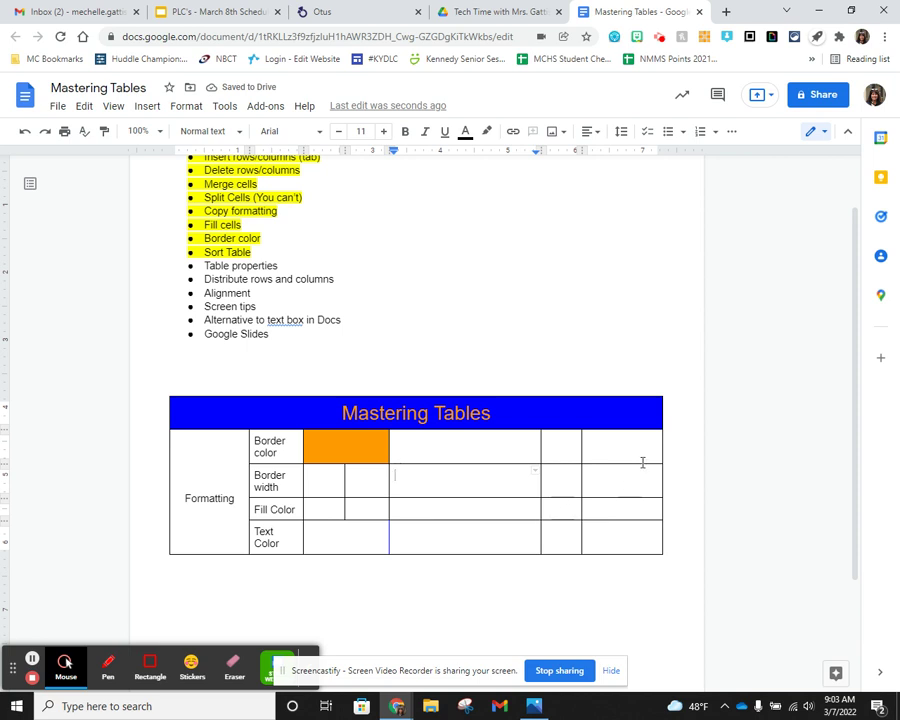
drag(466, 449, 611, 542)
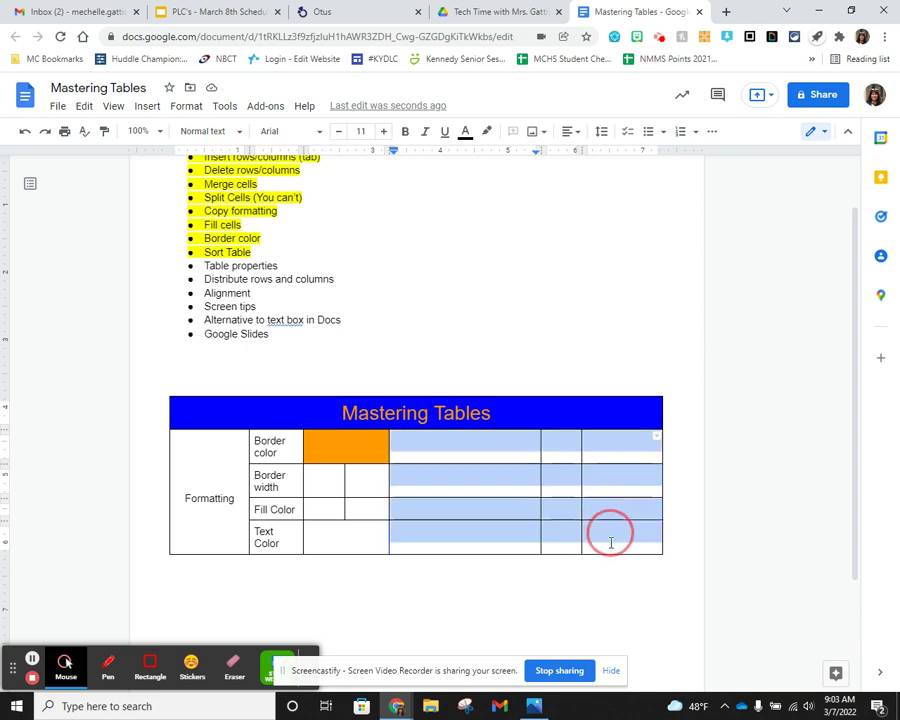
right_click(520, 475)
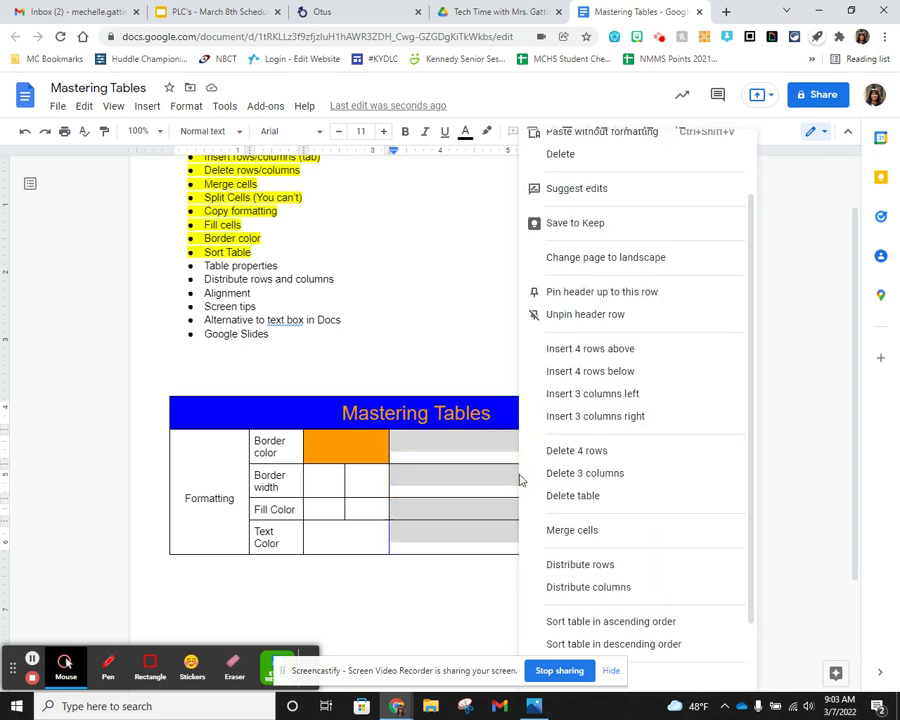
click(596, 591)
click(534, 530)
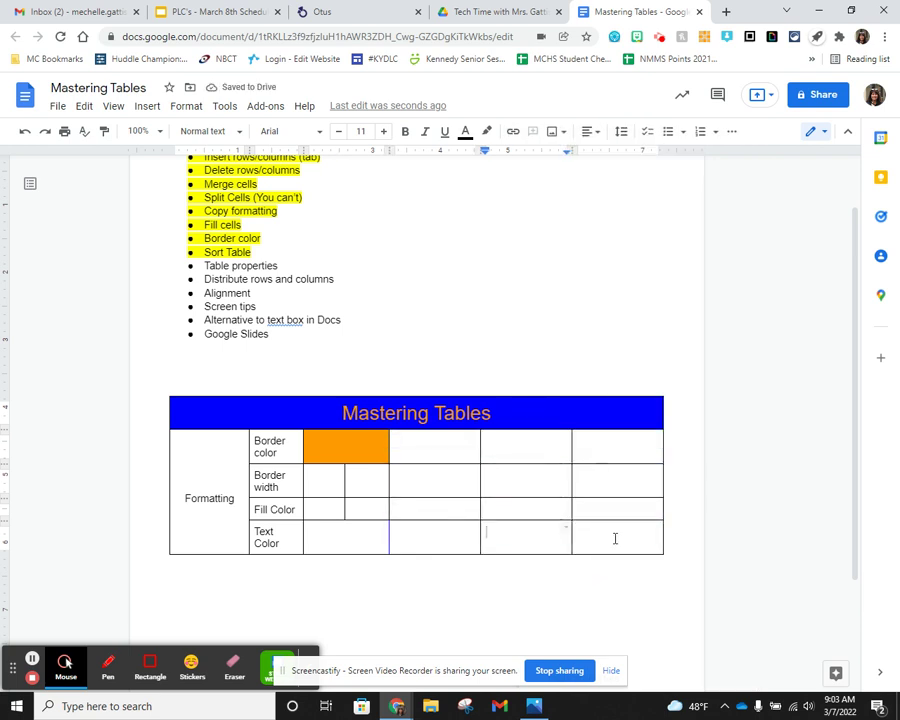
- Make the four rows from Border color to Text Color equal height
drag(238, 554, 238, 582)
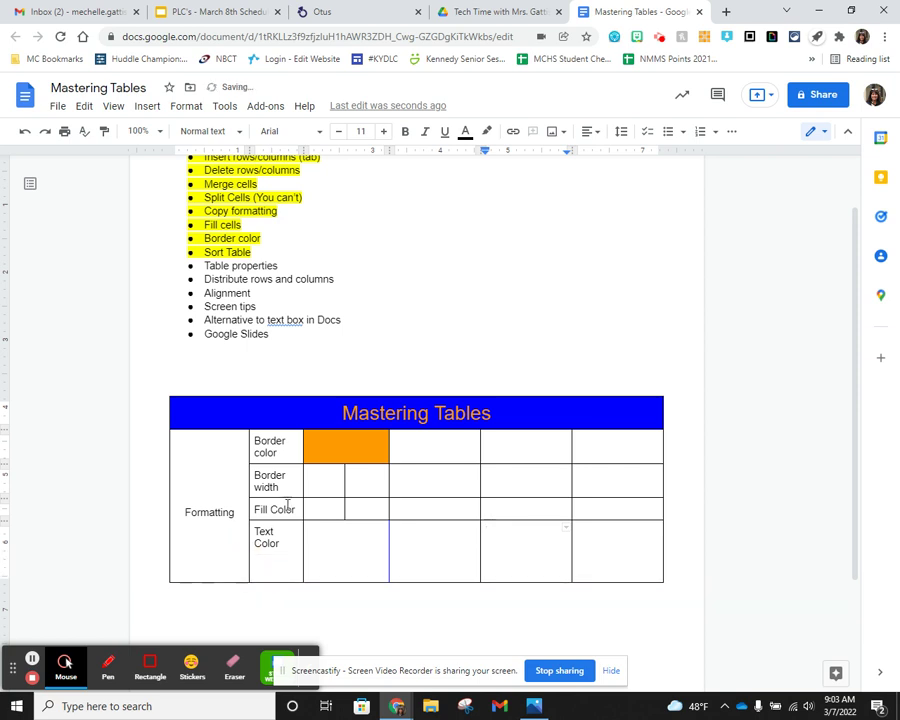
mouse_move(312, 497)
mouse_down()
mouse_move(314, 488)
mouse_move(315, 497)
mouse_up()
drag(408, 462, 410, 511)
scroll(444, 474, down, 2)
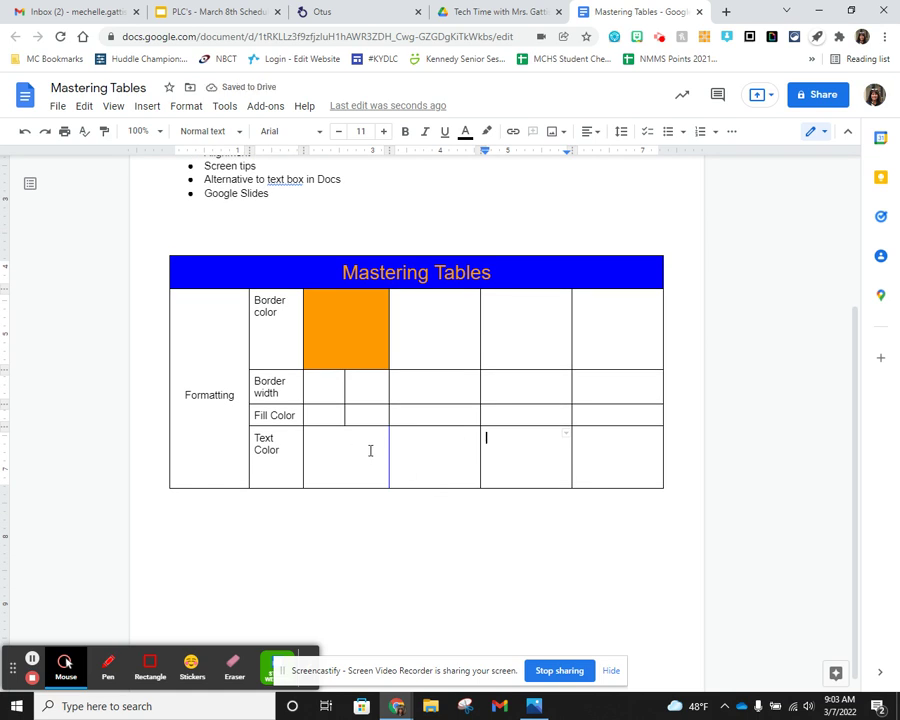
drag(263, 337, 598, 462)
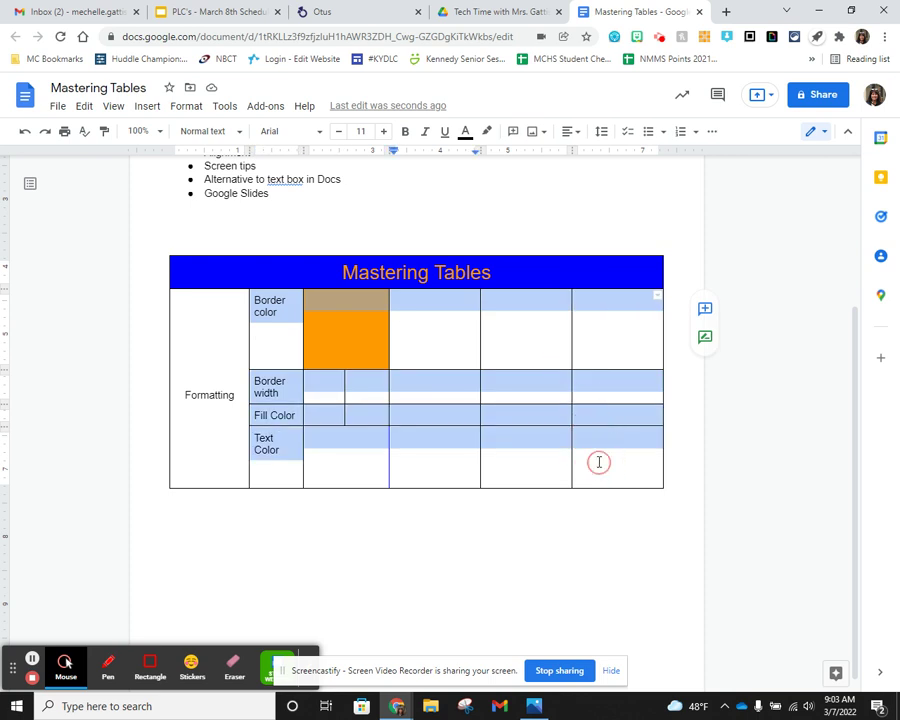
right_click(516, 440)
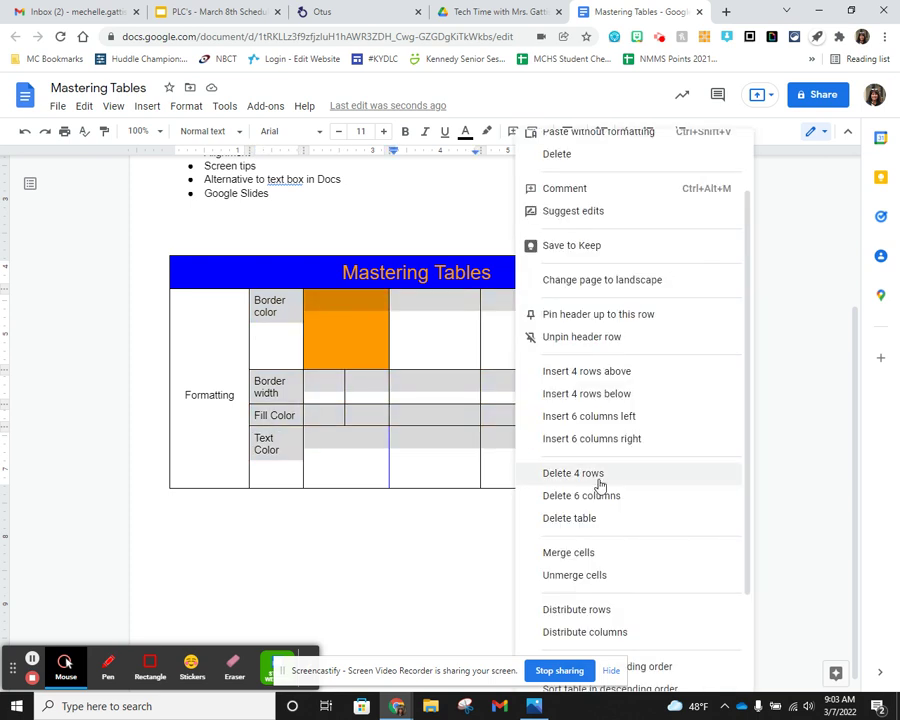
click(596, 609)
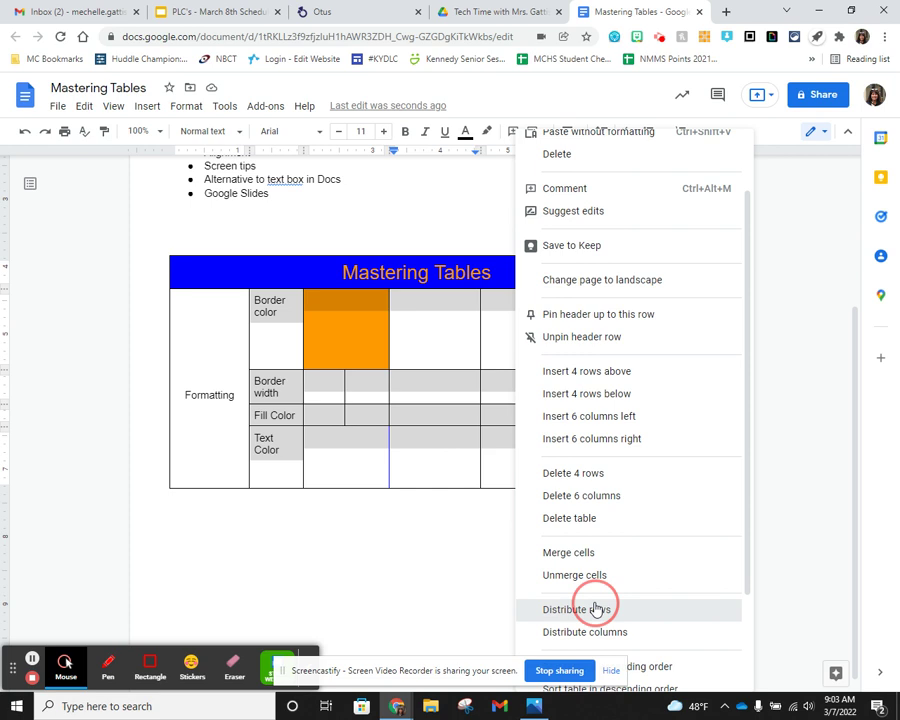
click(463, 367)
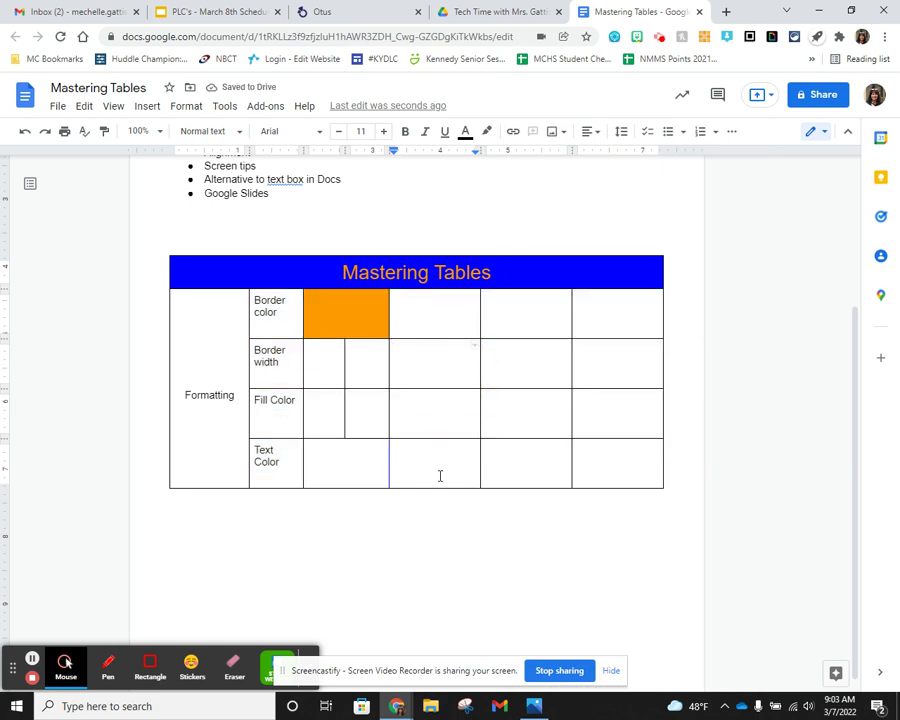
- Apply center alignment to the text in the four first-column label cells
scroll(458, 452, up, 2)
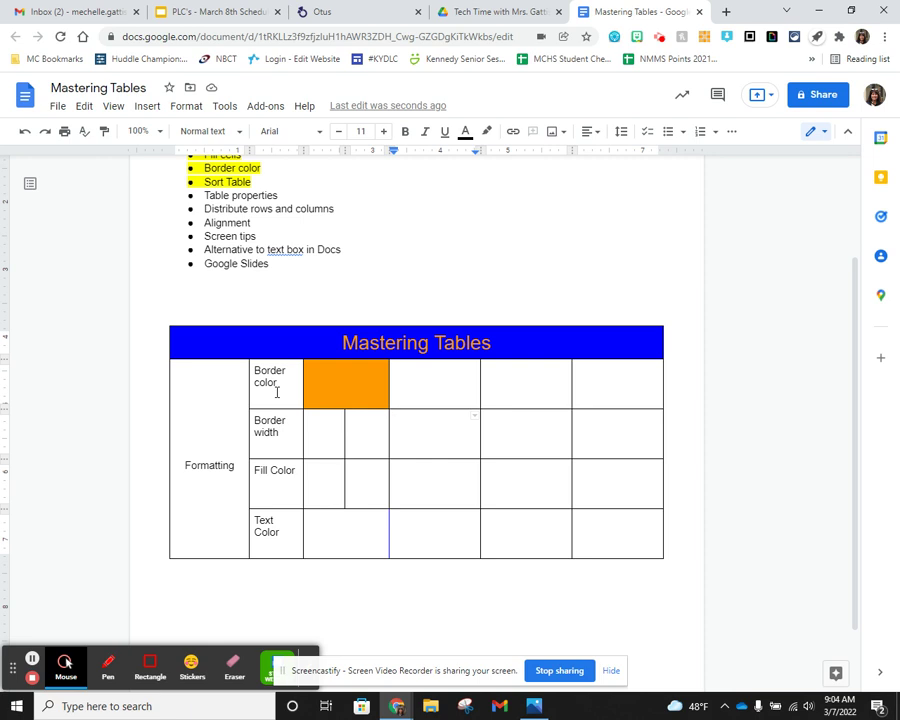
drag(277, 391, 284, 532)
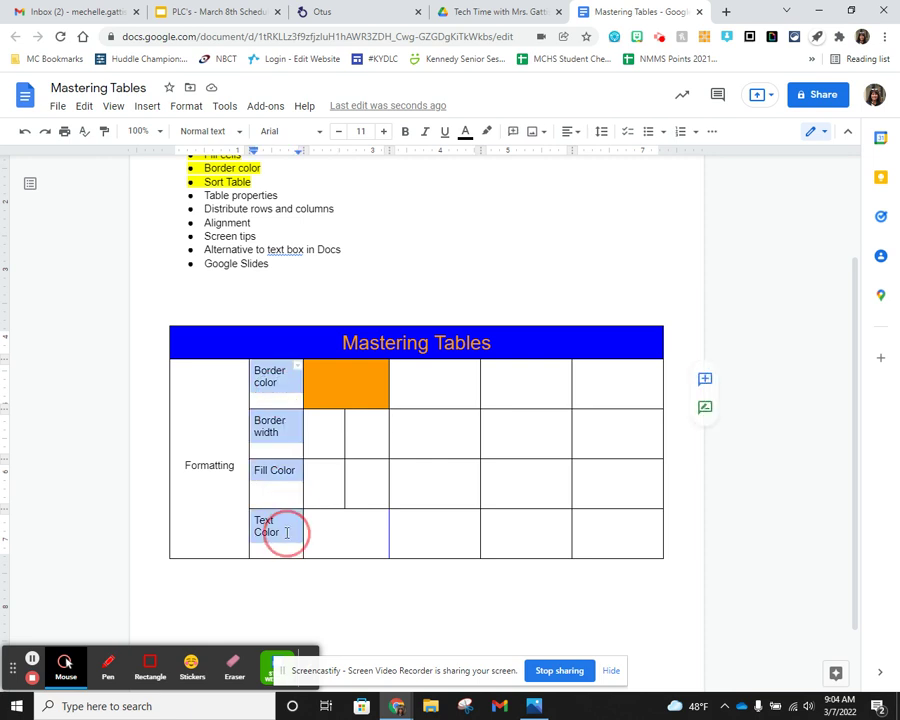
click(569, 131)
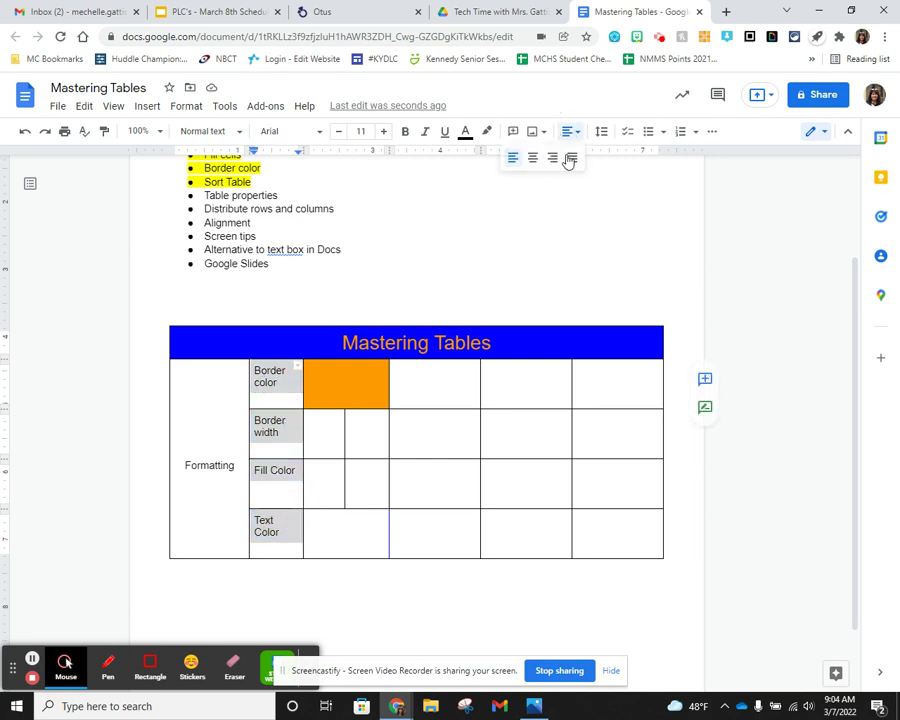
click(535, 158)
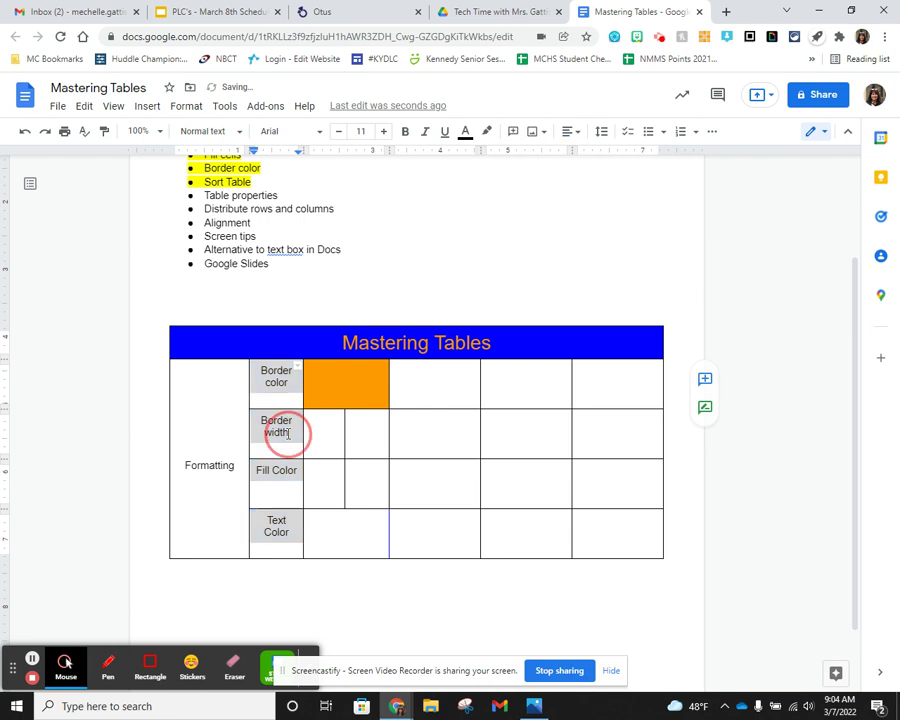
- Set the table's cell vertical alignment to Middle in Table properties
right_click(289, 432)
scroll(395, 590, down, 1)
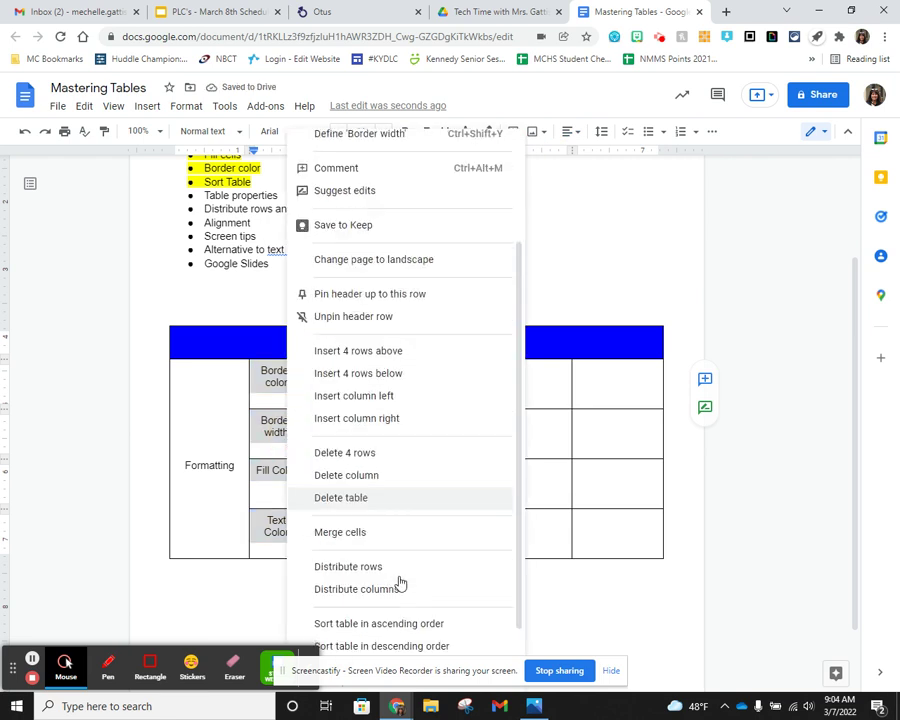
scroll(390, 570, down, 1)
click(384, 615)
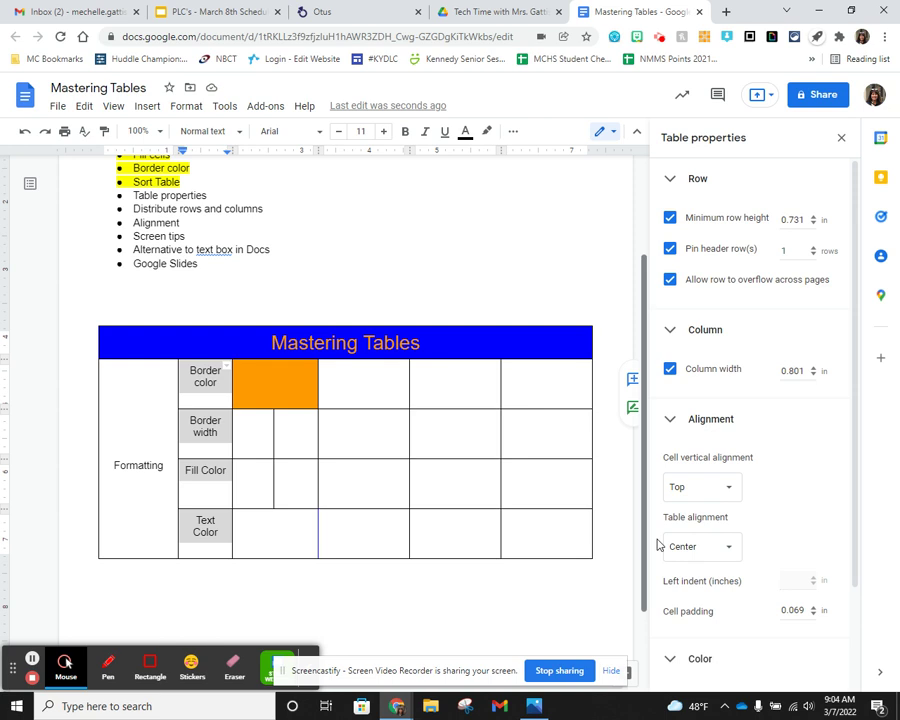
click(730, 489)
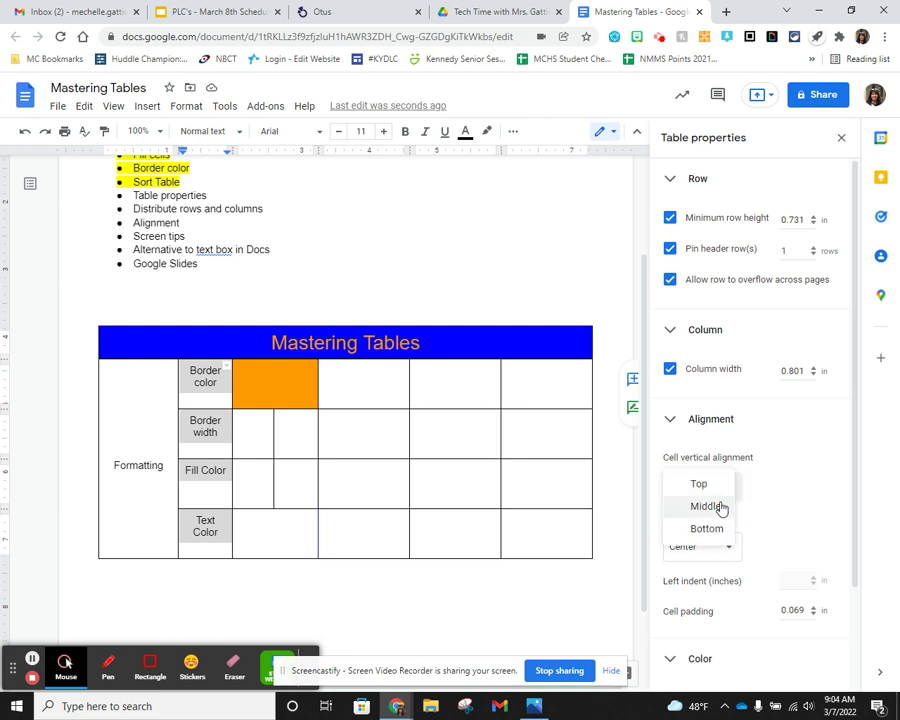
click(719, 506)
- Place the caret in the empty Fill Color cell and show the extra formatting options
click(482, 480)
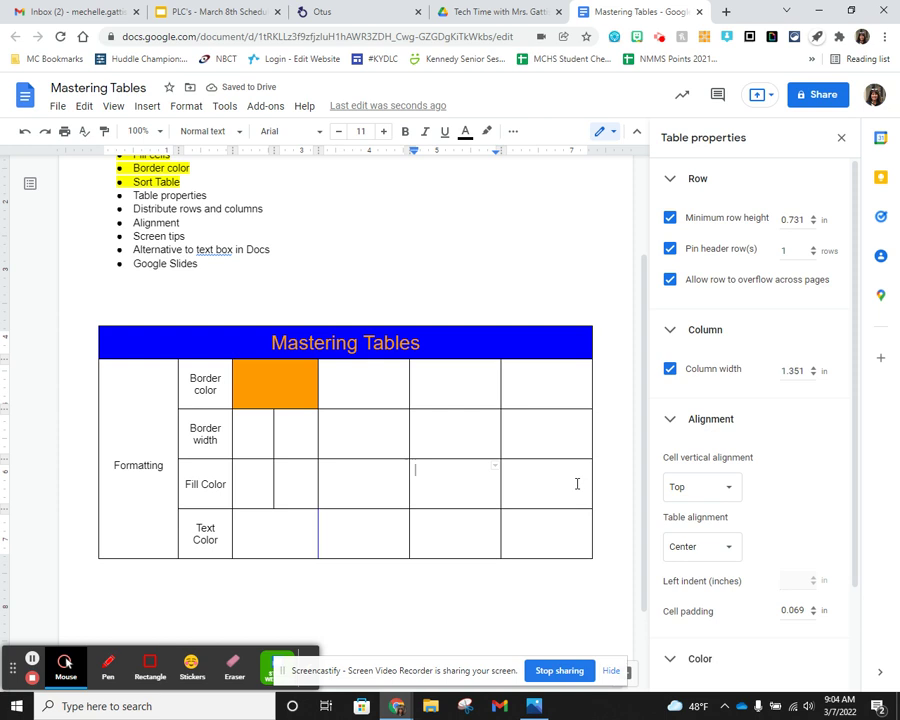
click(494, 477)
scroll(439, 469, up, 1)
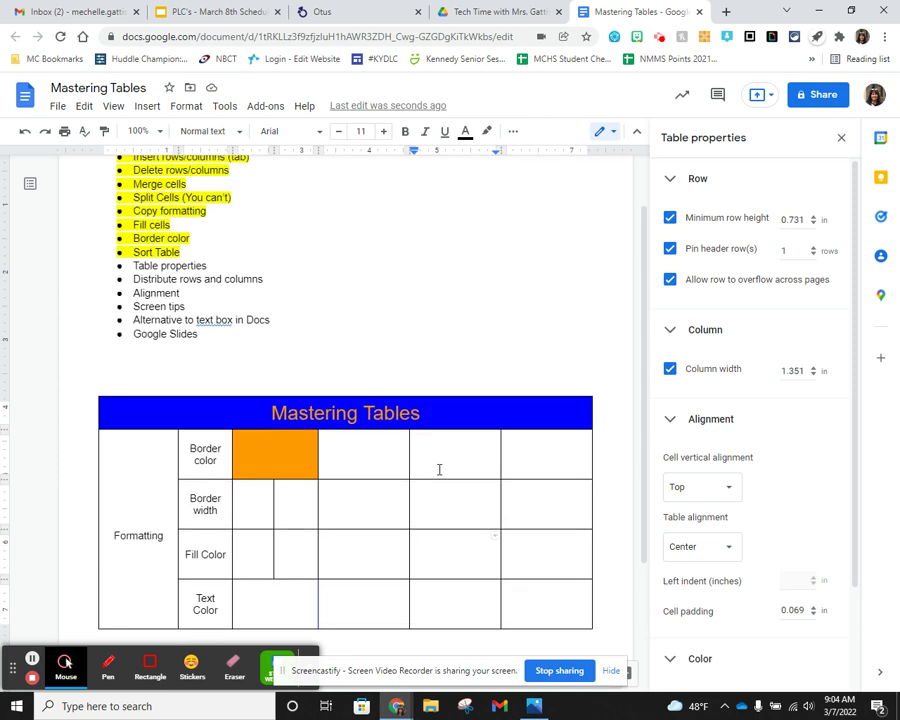
scroll(437, 469, down, 1)
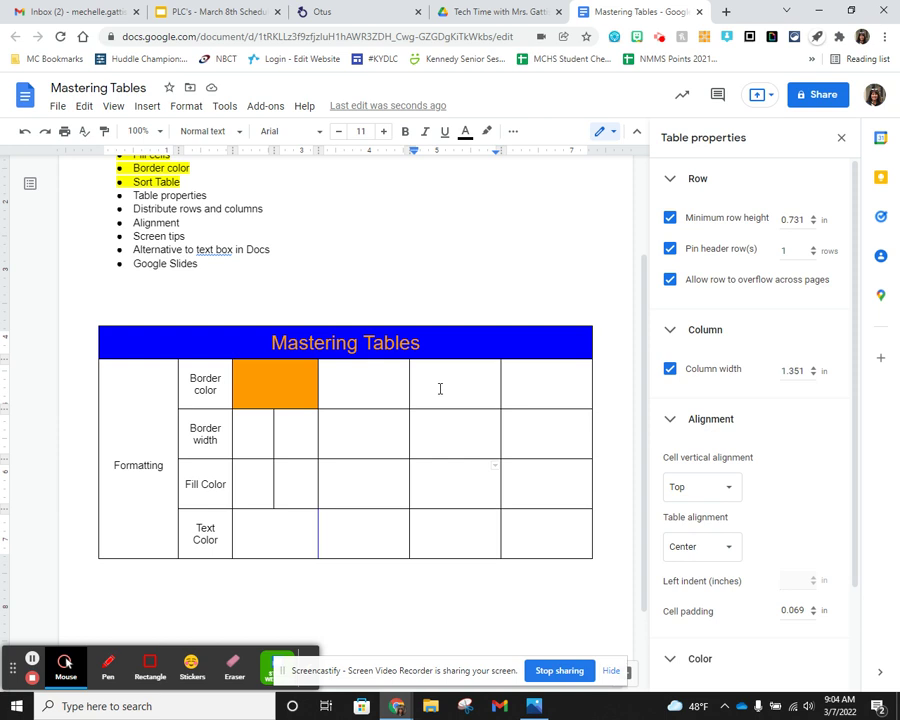
click(513, 131)
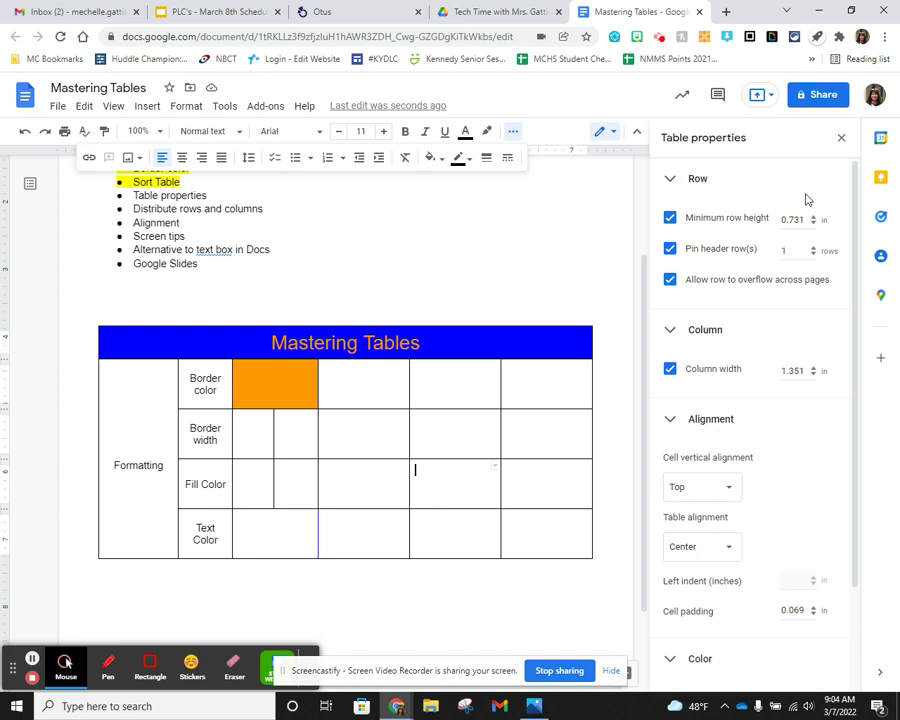
click(841, 137)
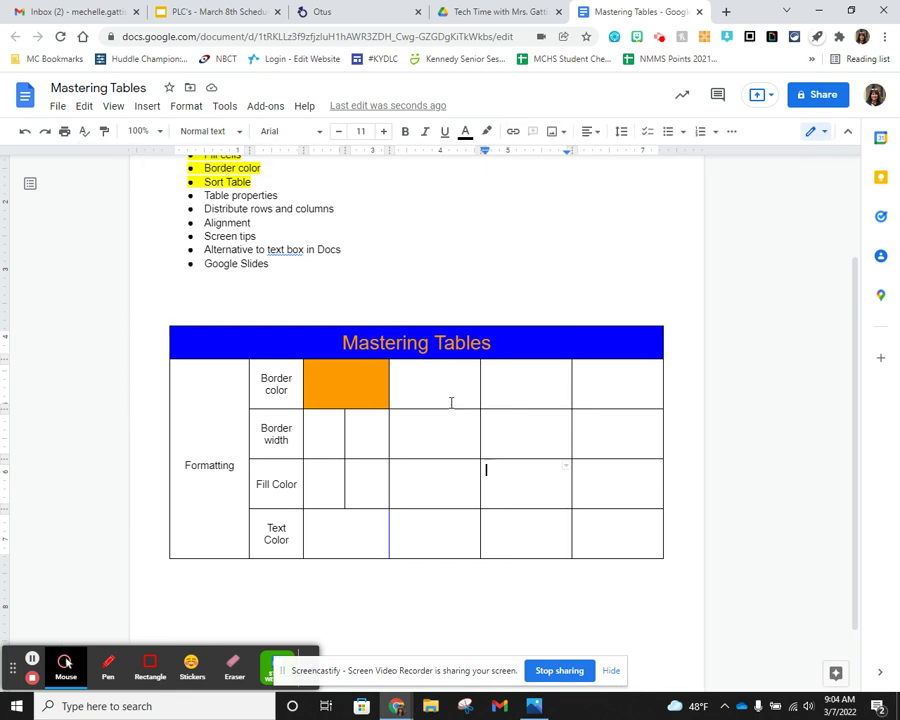
drag(251, 224, 193, 192)
click(487, 133)
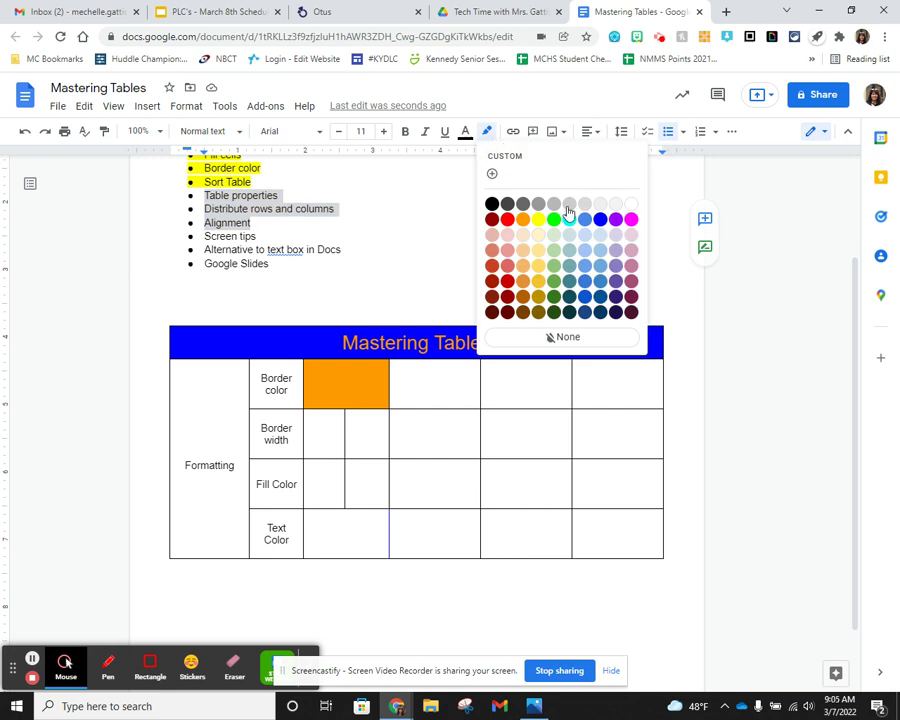
click(542, 221)
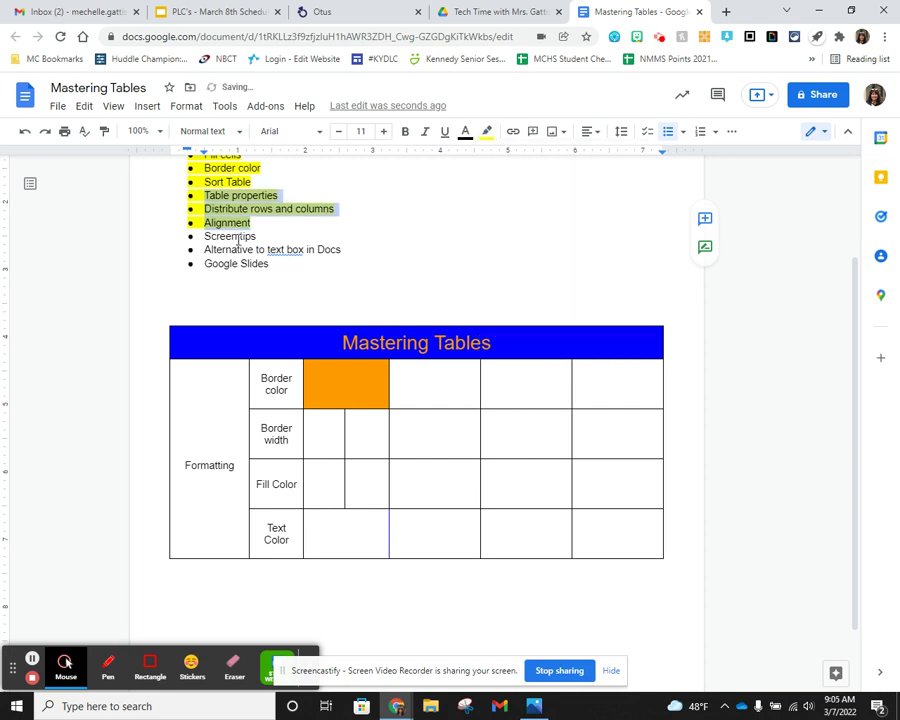
click(421, 419)
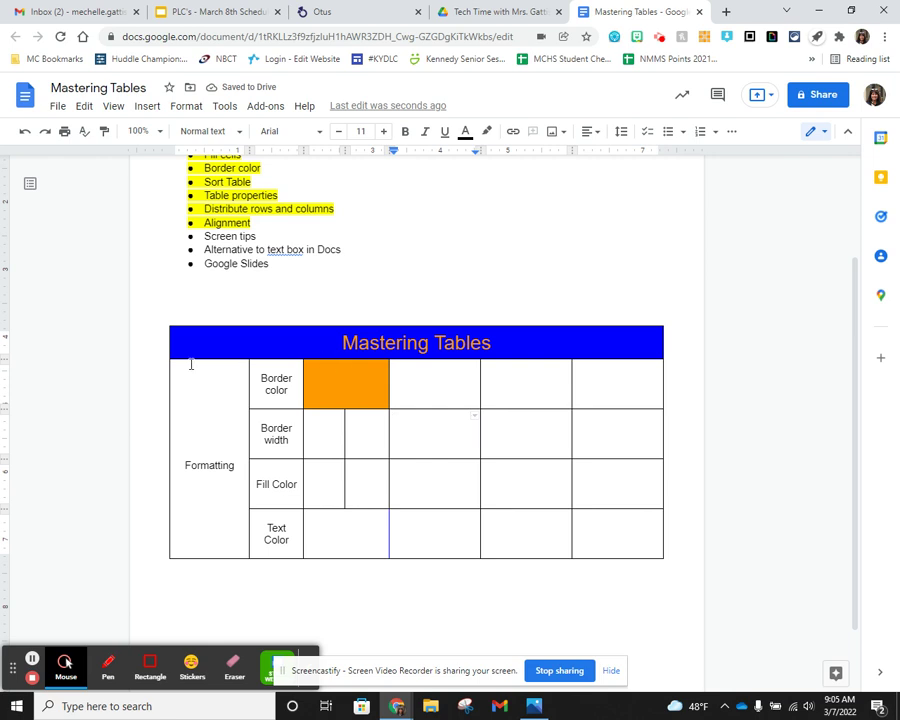
mouse_move(181, 323)
click(200, 330)
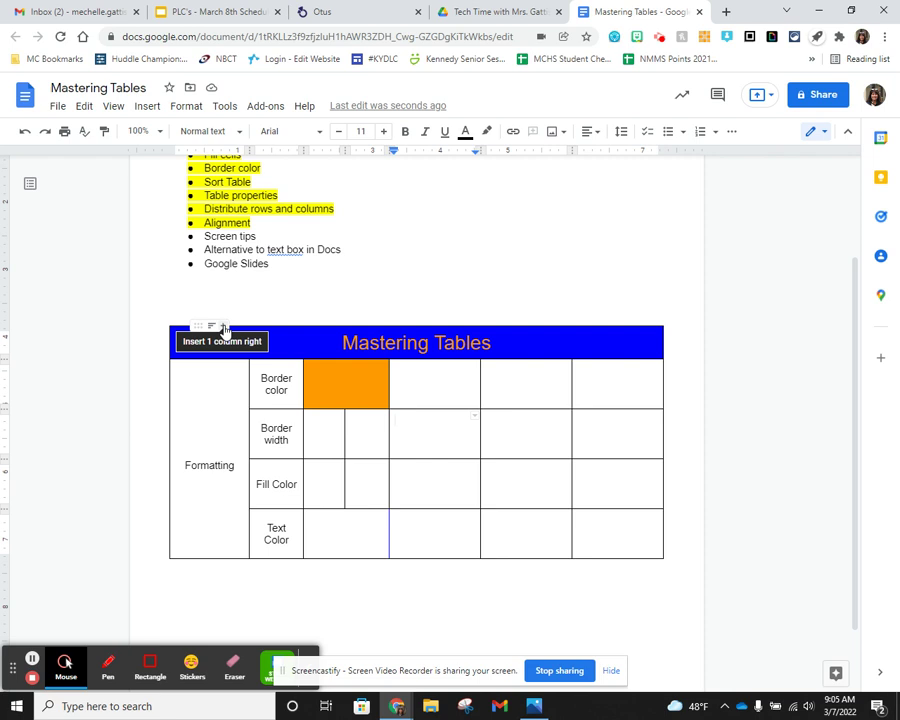
click(184, 456)
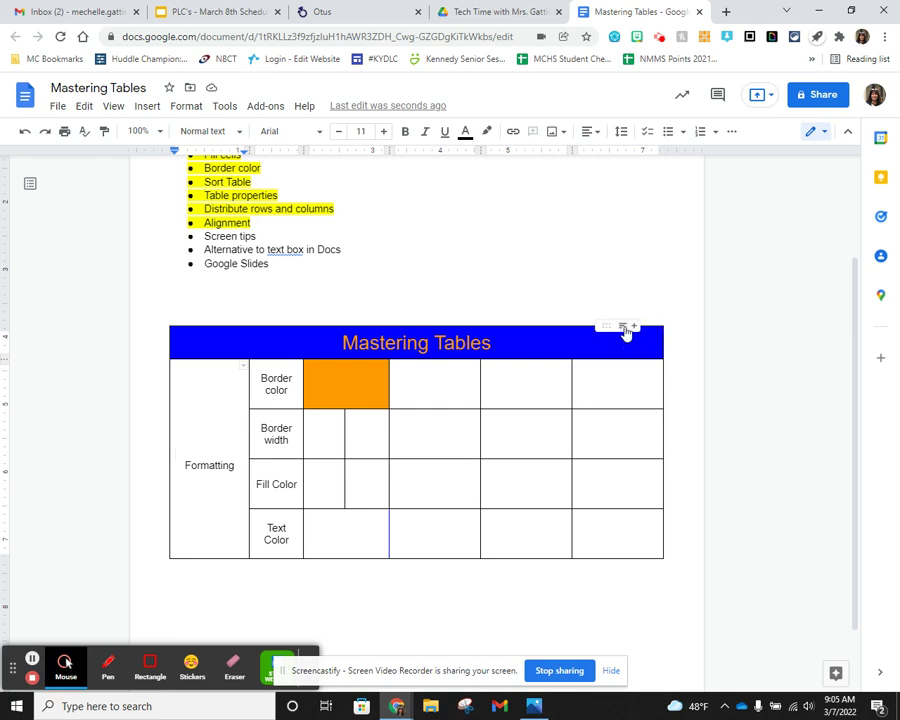
click(358, 553)
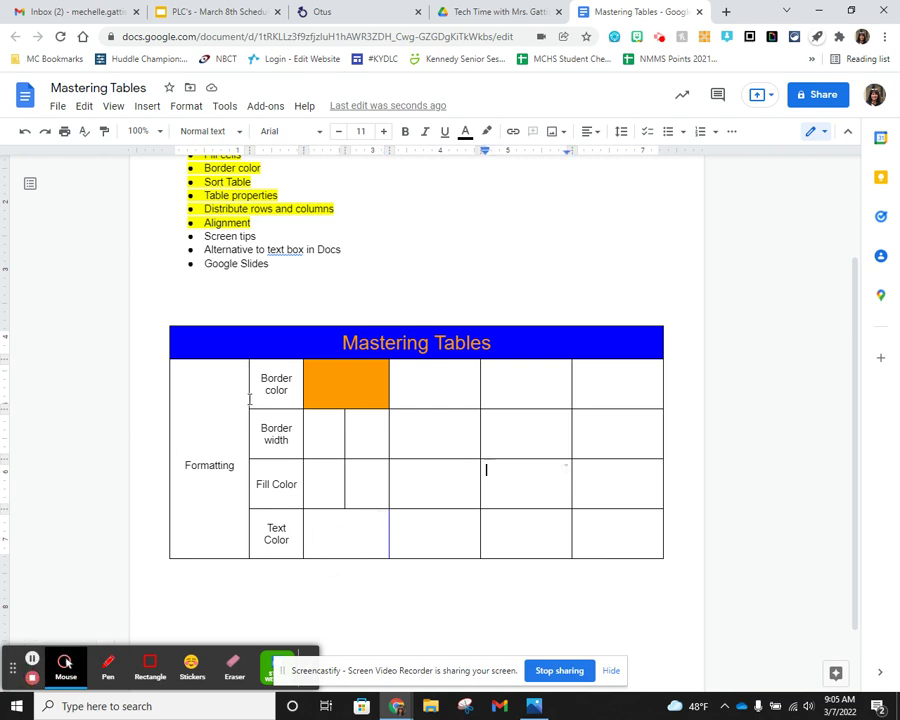
click(305, 341)
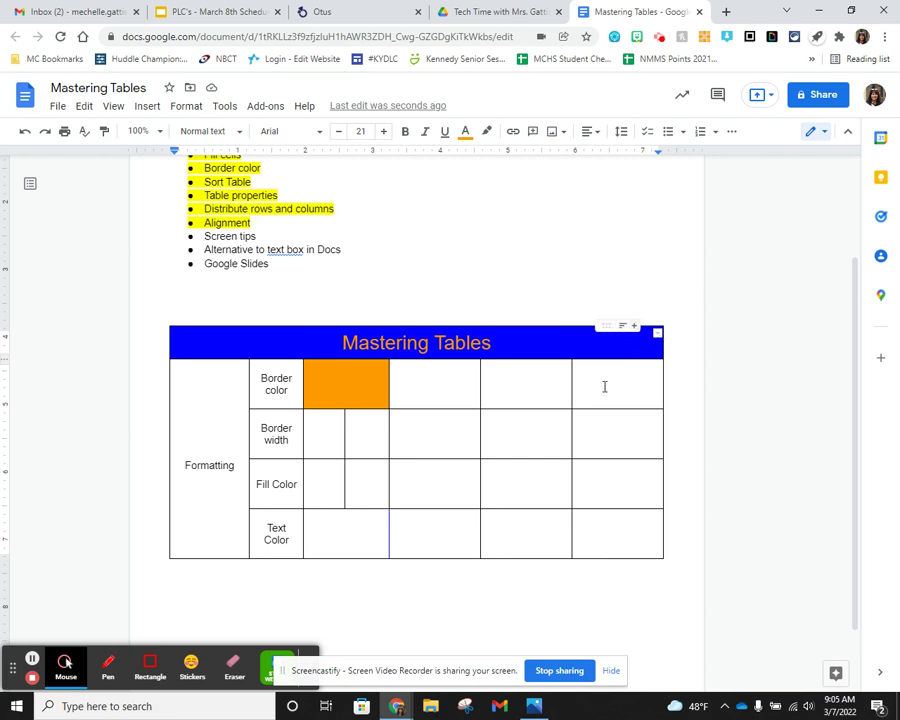
click(535, 539)
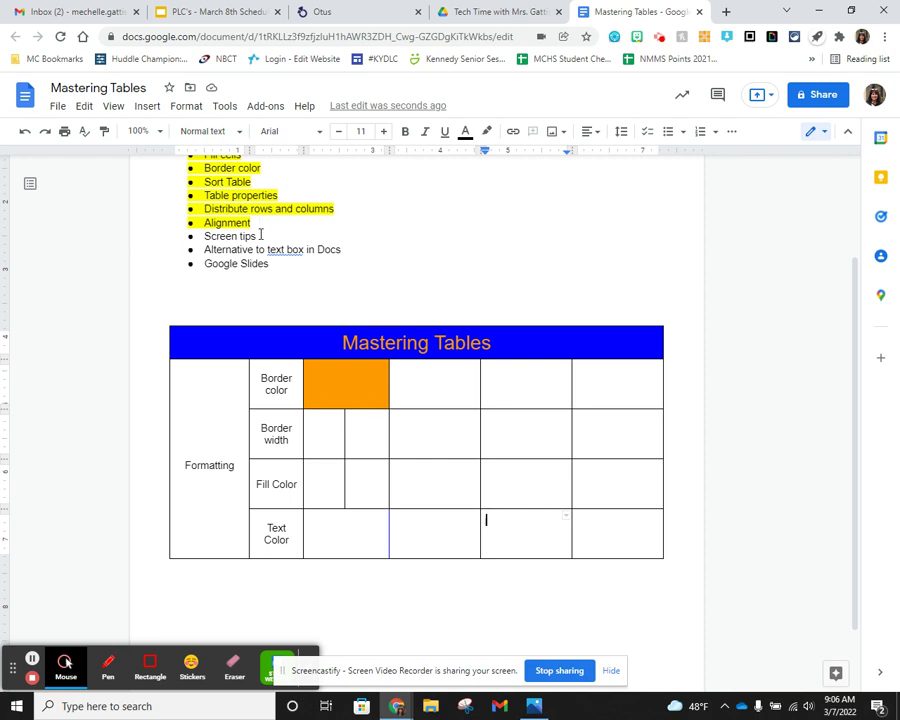
- Highlight the 'Screen tips' bullet text in yellow
scroll(326, 262, up, 1)
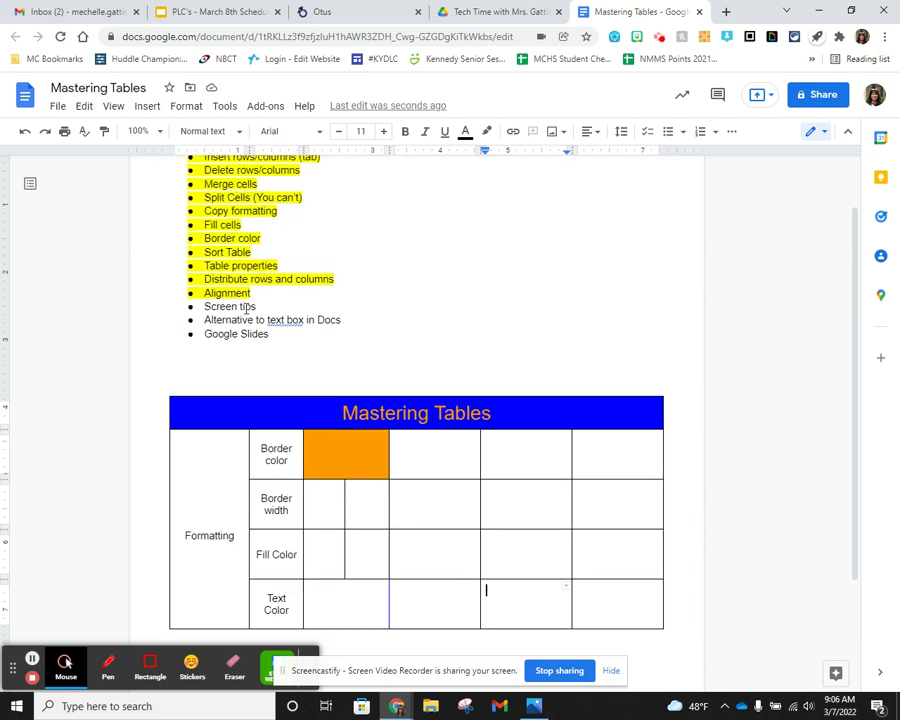
drag(258, 306, 203, 306)
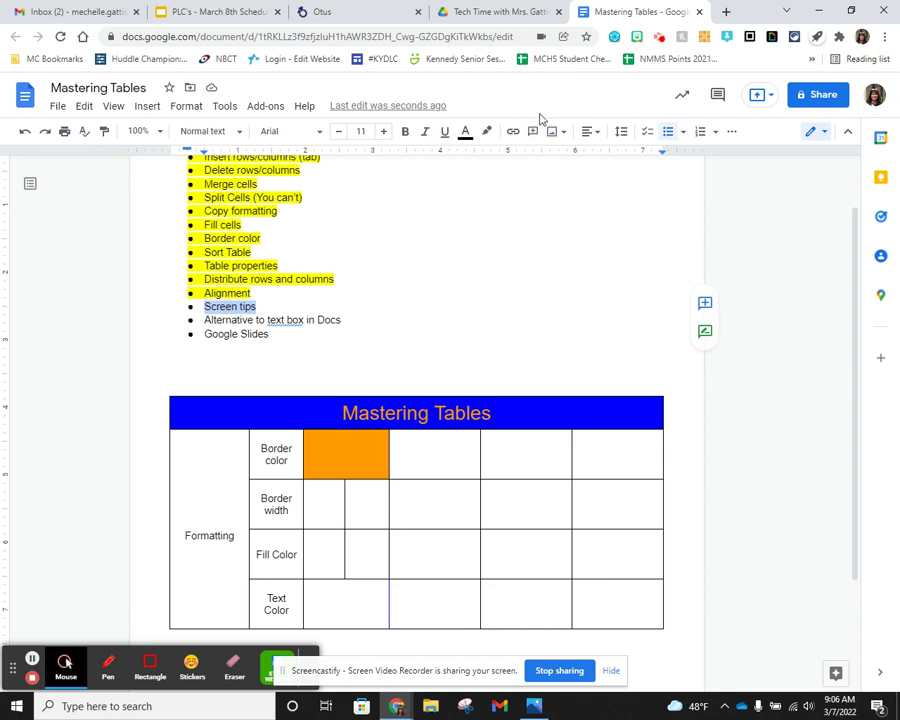
click(487, 131)
click(538, 219)
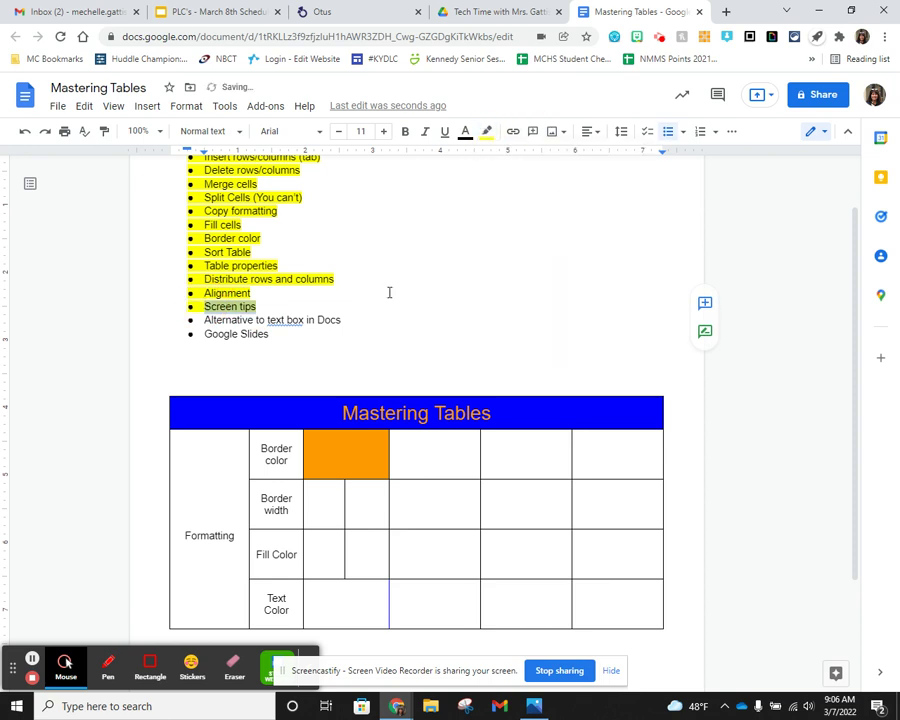
scroll(360, 293, up, 1)
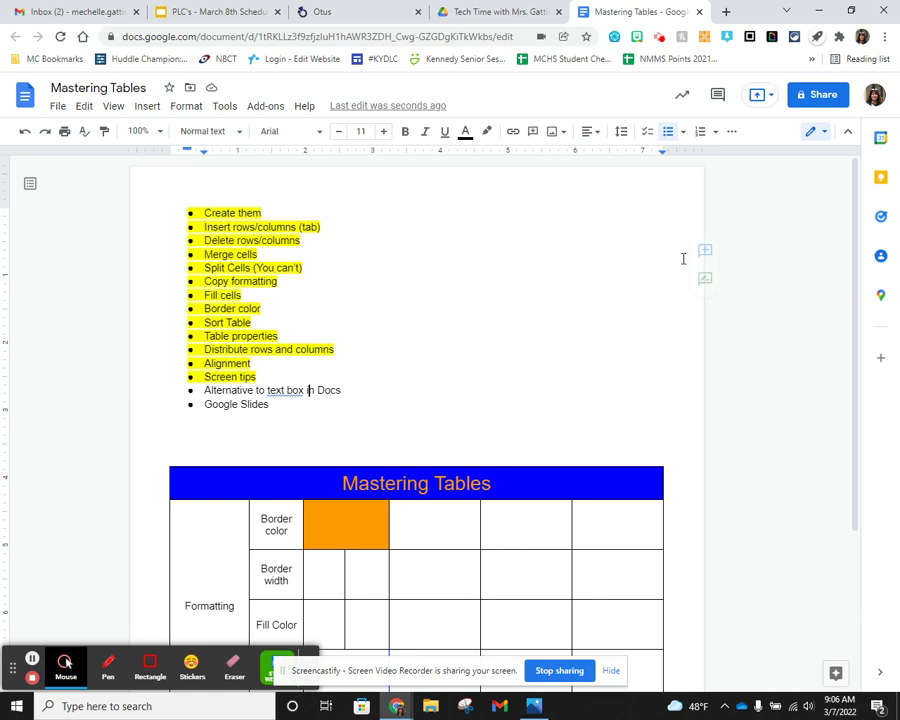
- Open and dismiss the Insert menu twice without adding anything
click(147, 107)
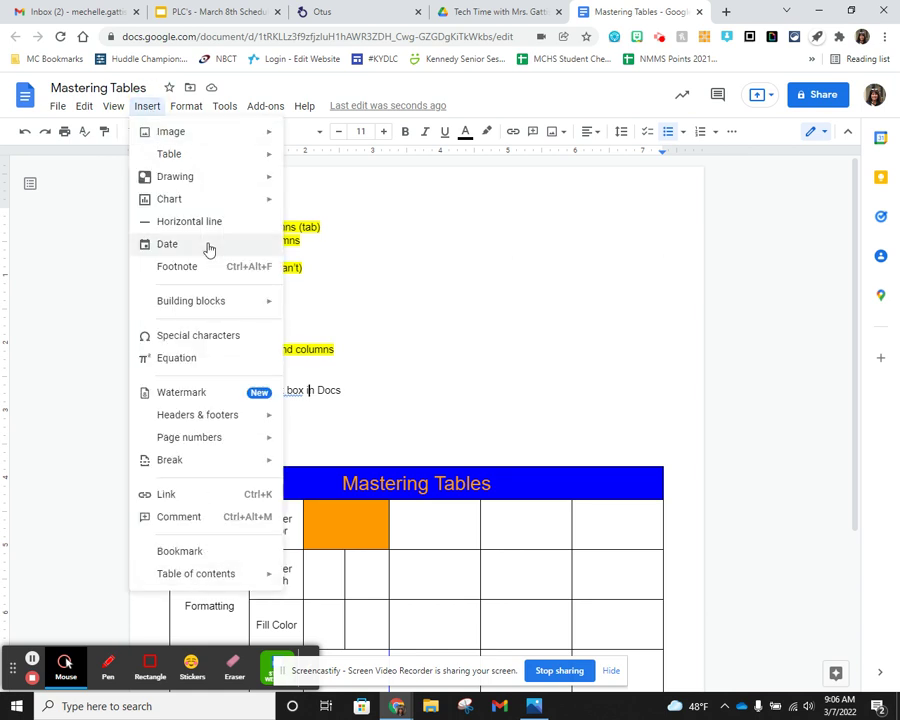
click(405, 259)
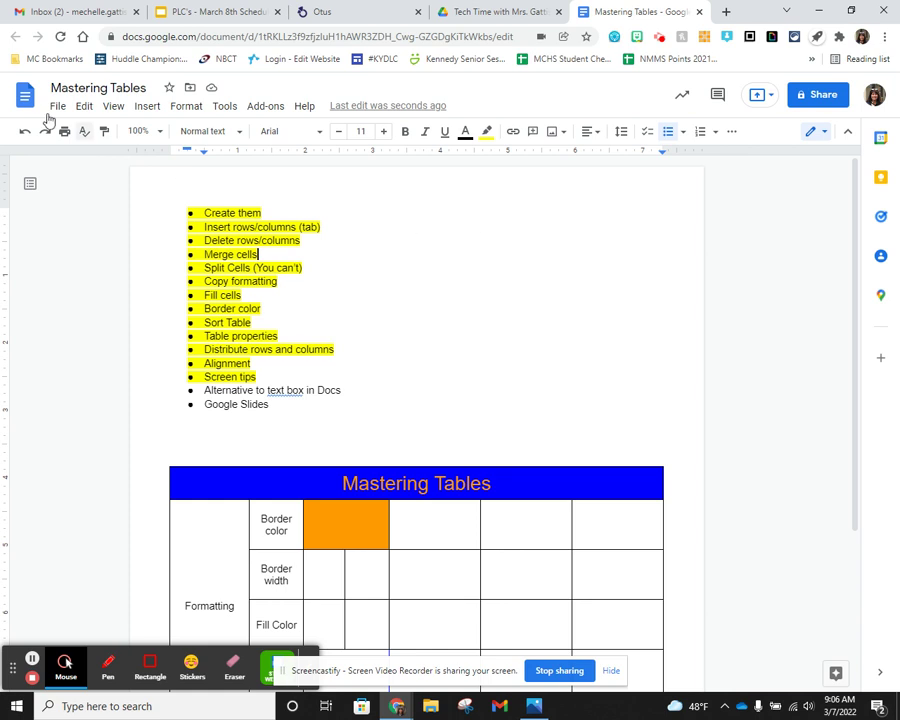
click(145, 106)
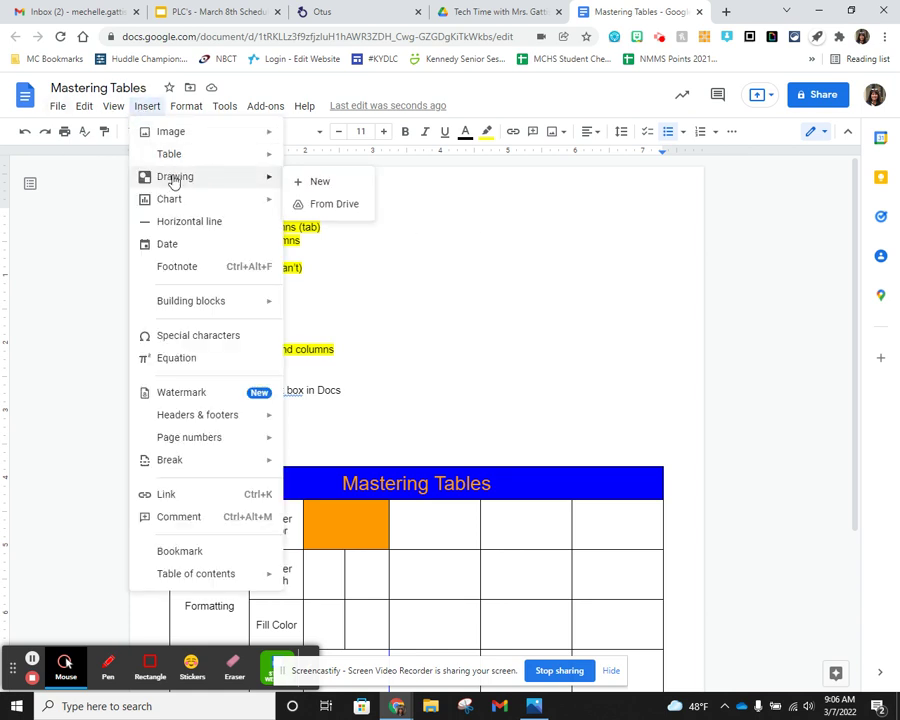
click(497, 304)
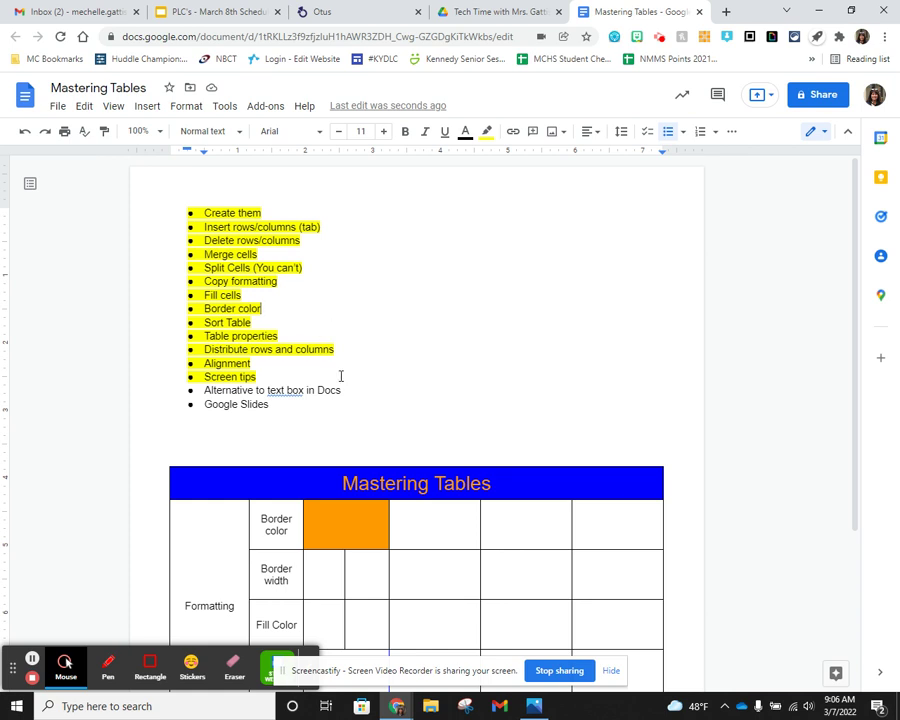
scroll(340, 370, down, 2)
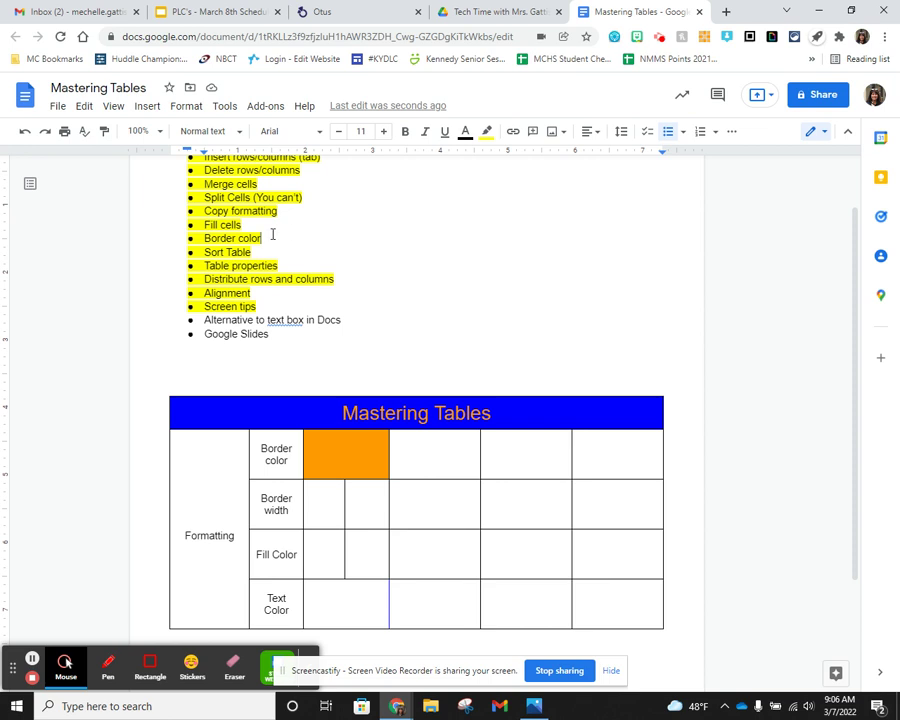
- Add blank unbulleted lines after Border color and place the caret on the upper one
key(Return)
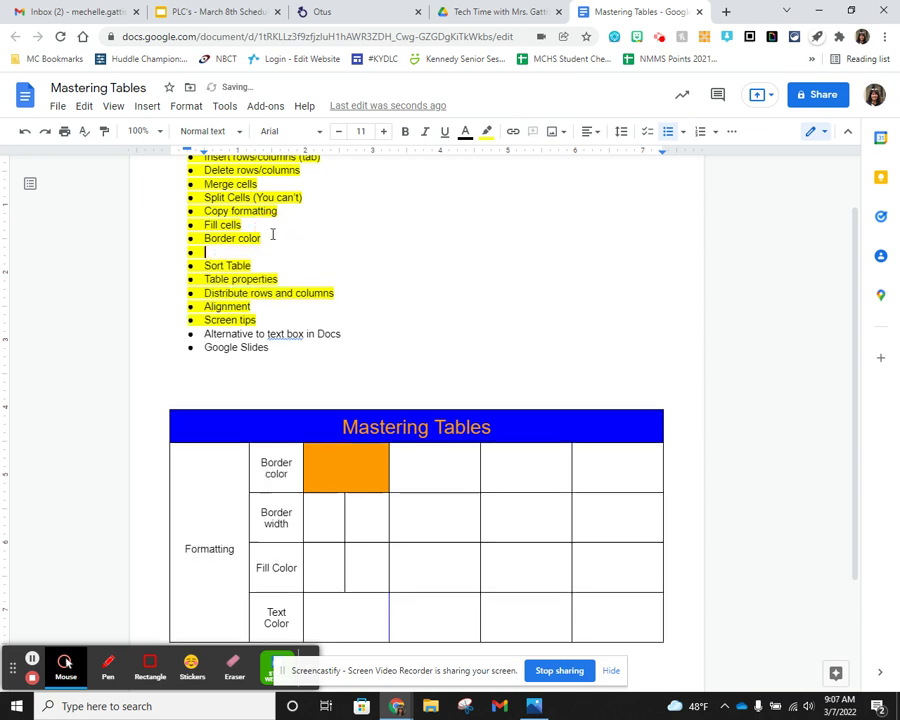
key(Return)
key(Return)
key(Return)
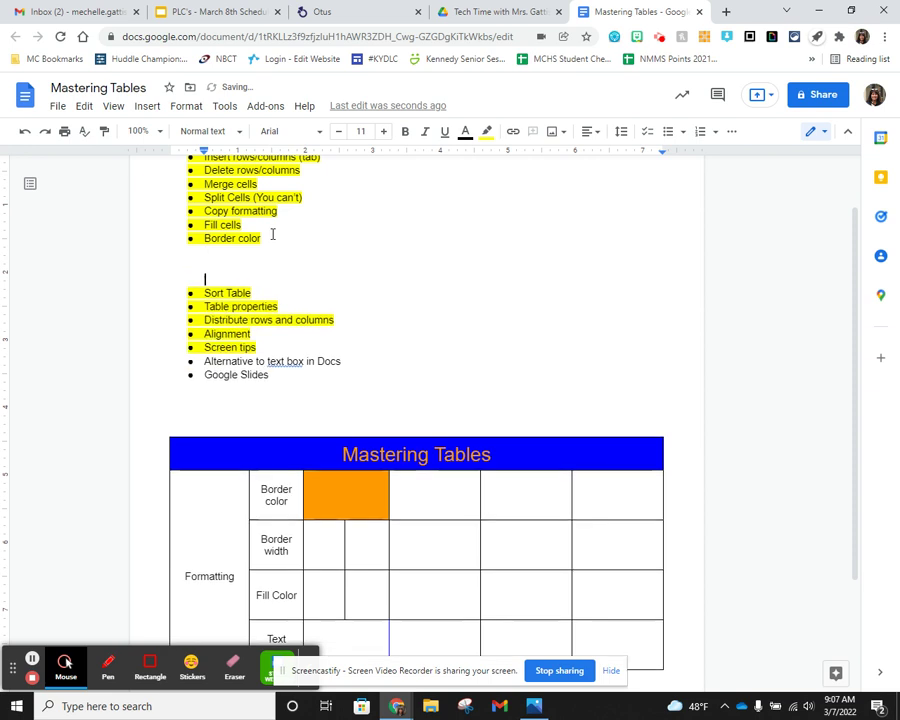
click(205, 263)
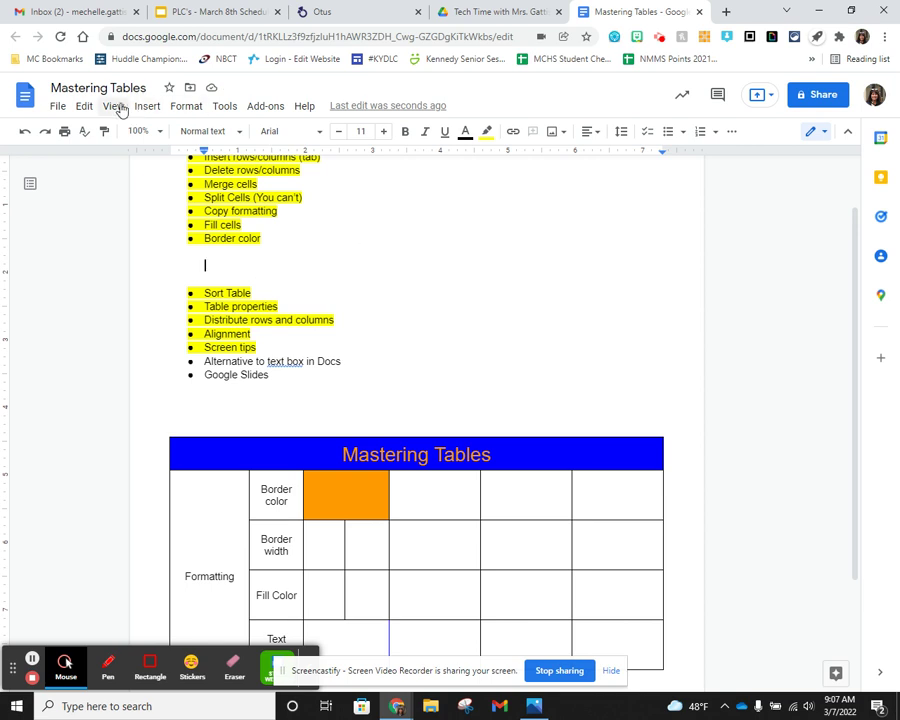
- Insert a 1 x 1 table on the blank line
click(157, 107)
mouse_move(231, 158)
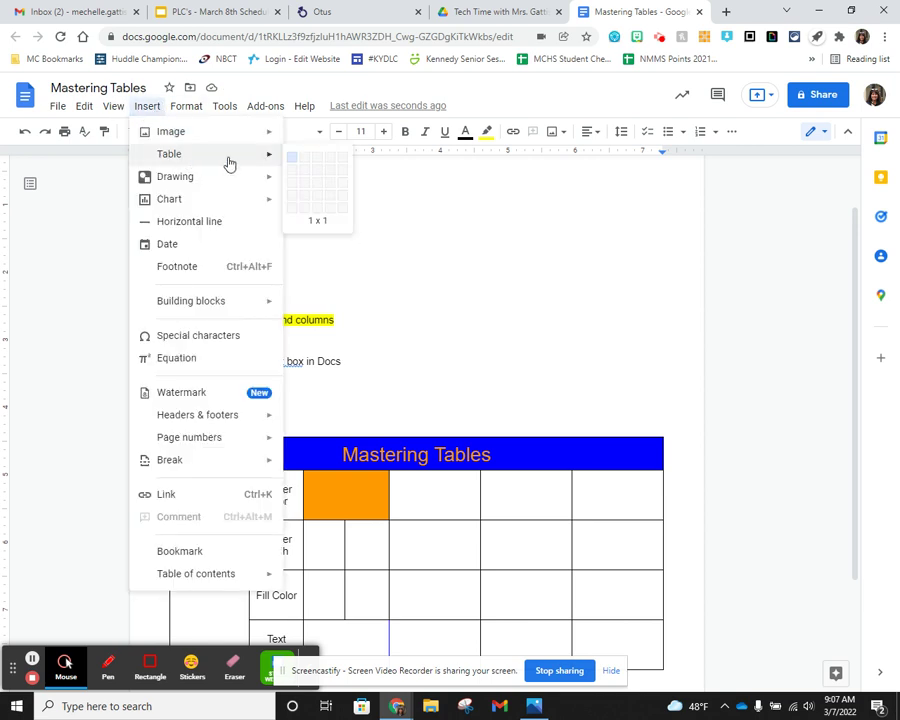
click(295, 161)
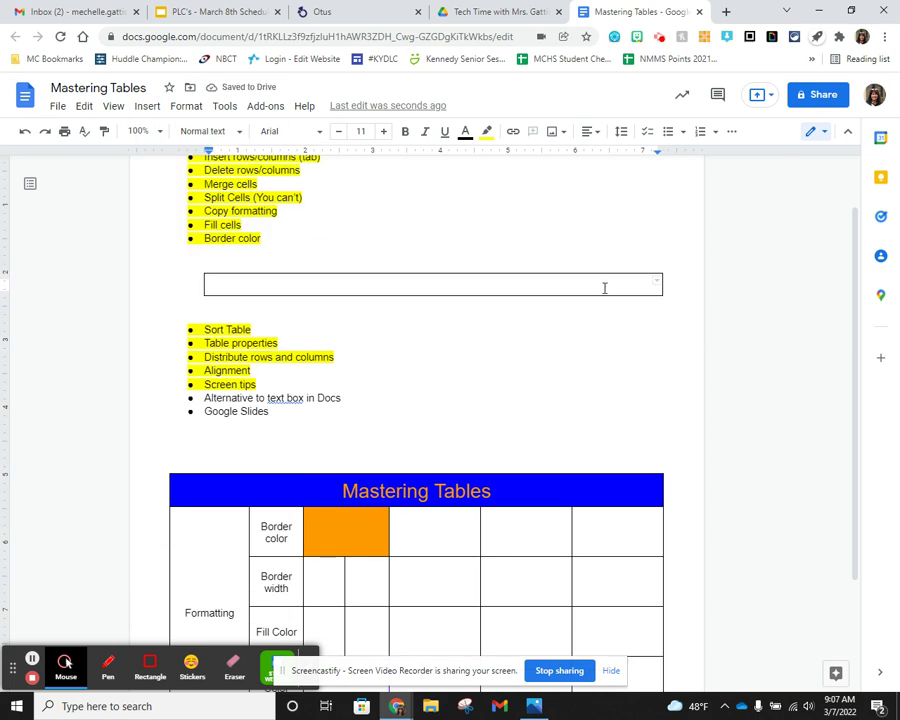
- Type 'This is a text box! I can type here!' into the one-cell table
text(This is)
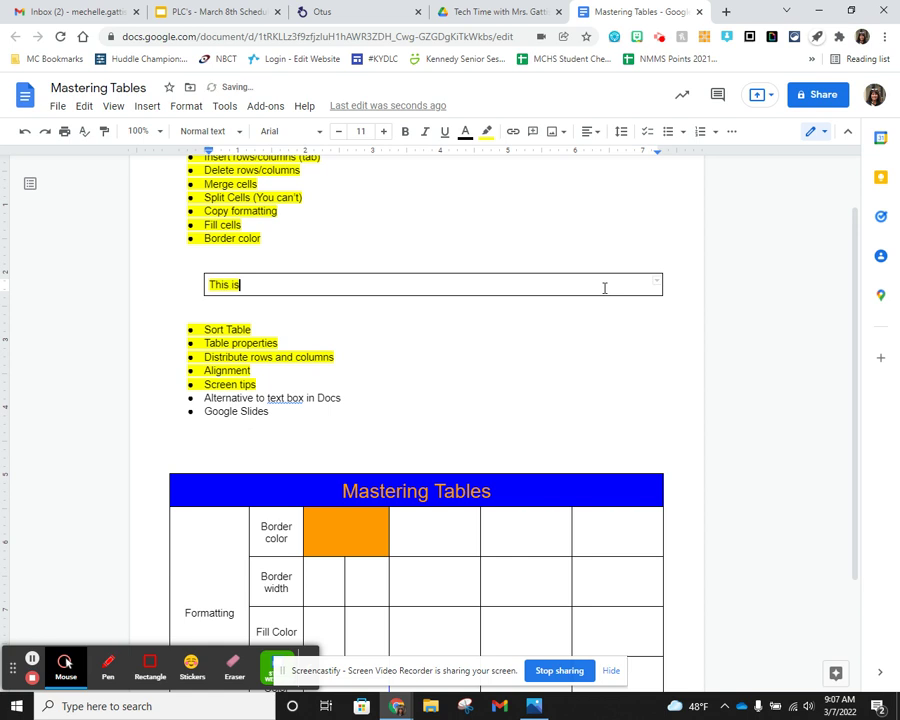
text( a text bos)
key(BackSpace)
text(x! I can )
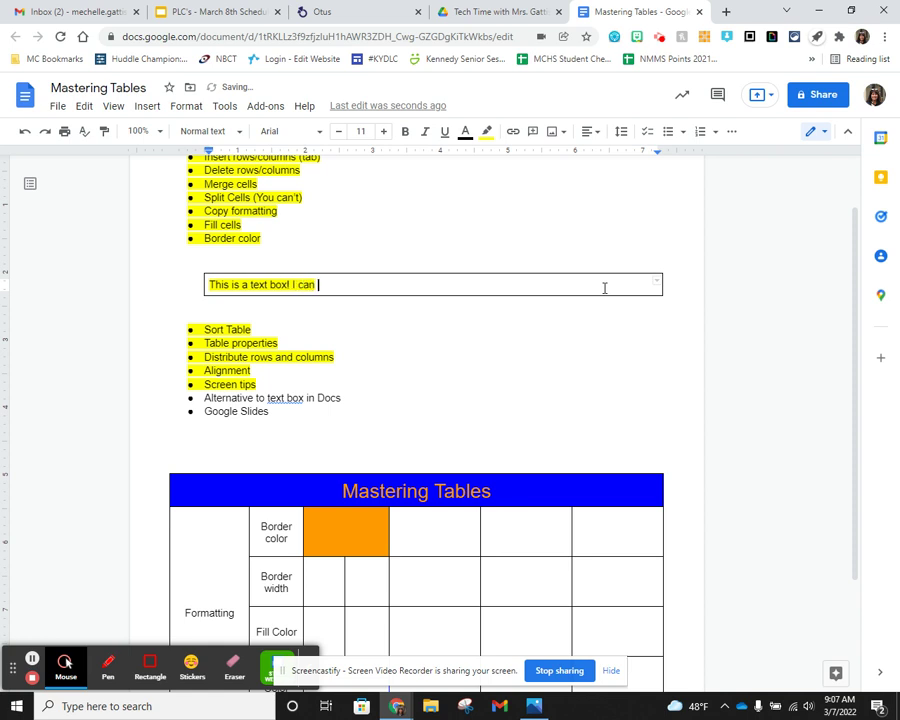
text(type here!)
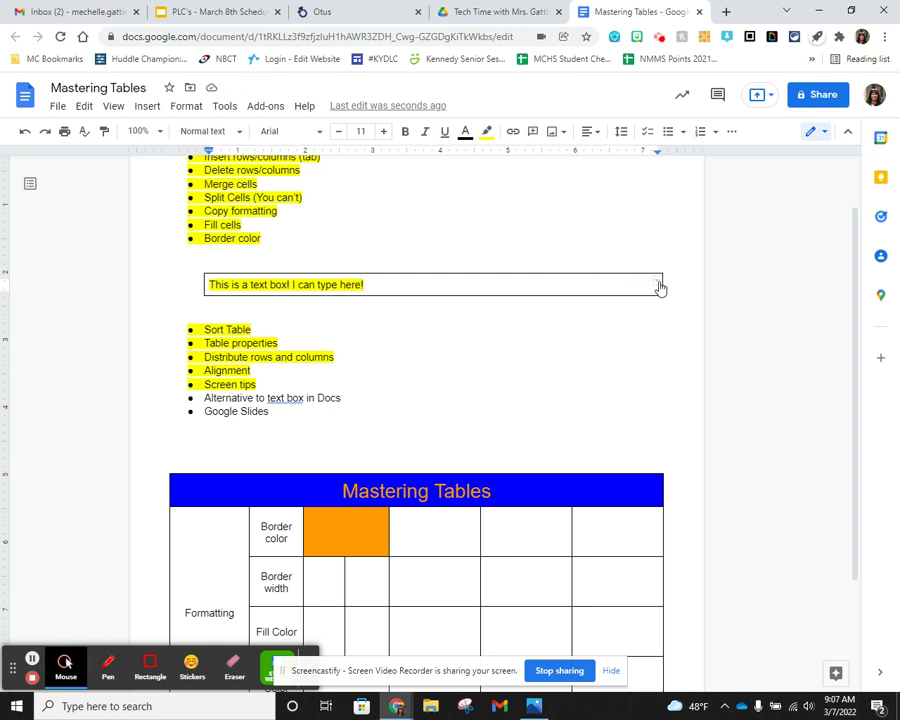
- Resize the text box by dragging its right and bottom borders to fit the sentence
drag(662, 284, 437, 284)
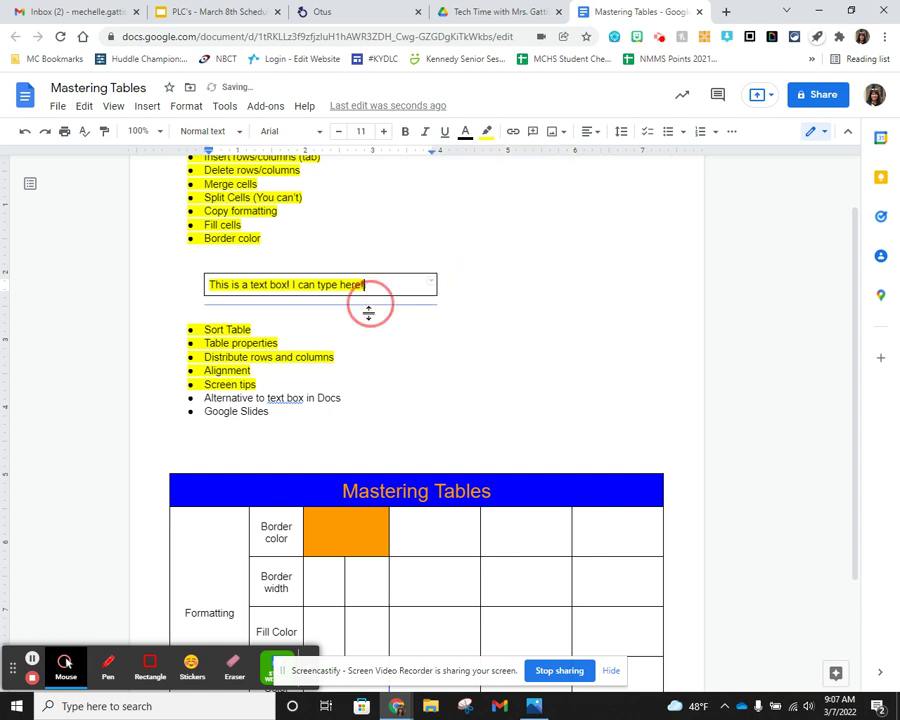
drag(368, 294, 371, 345)
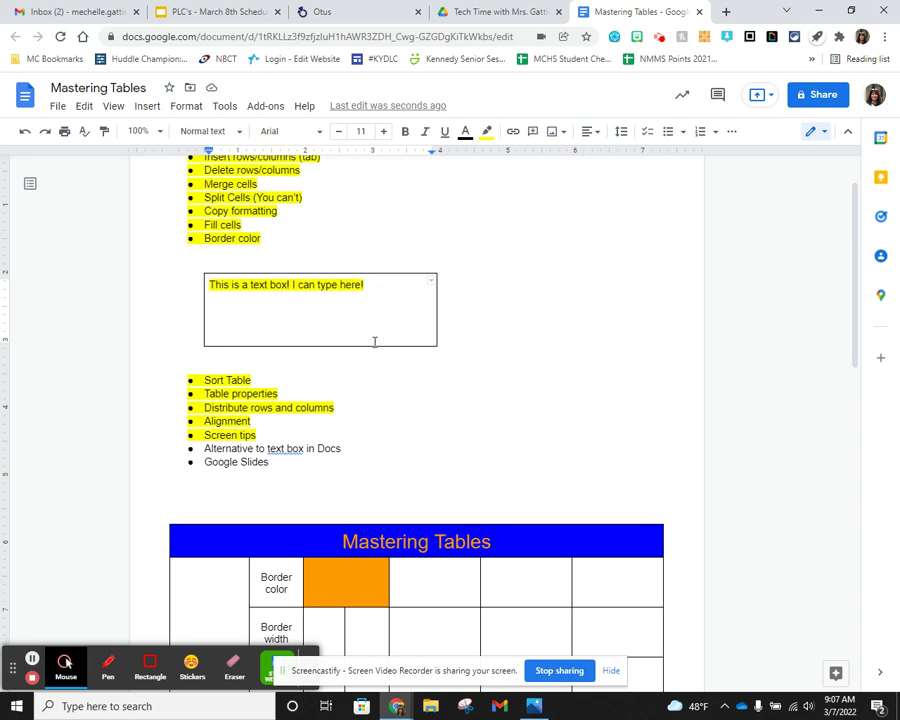
drag(373, 346, 372, 372)
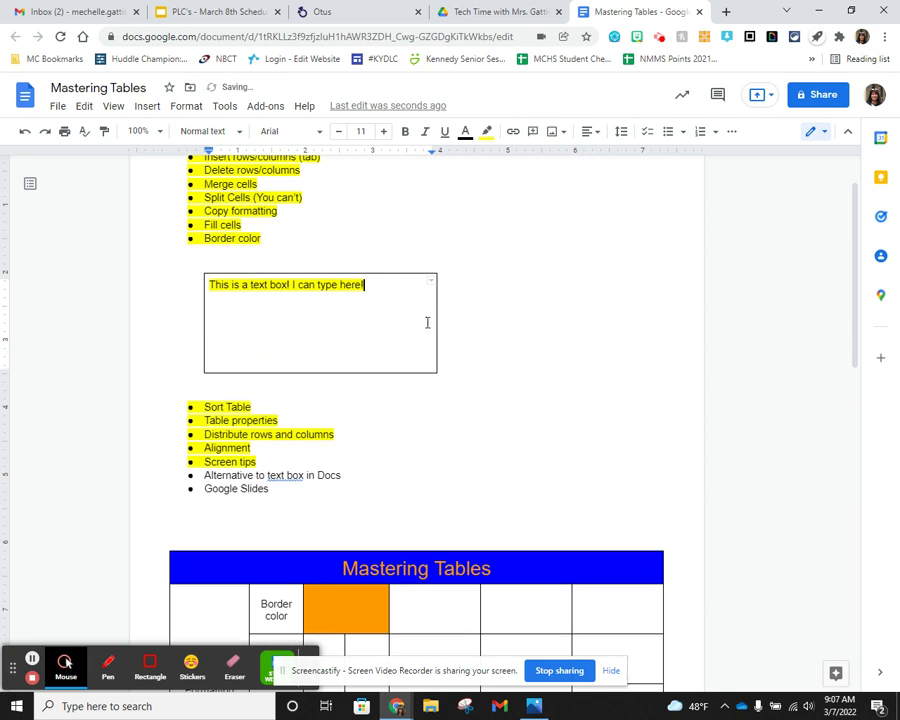
drag(437, 315, 546, 301)
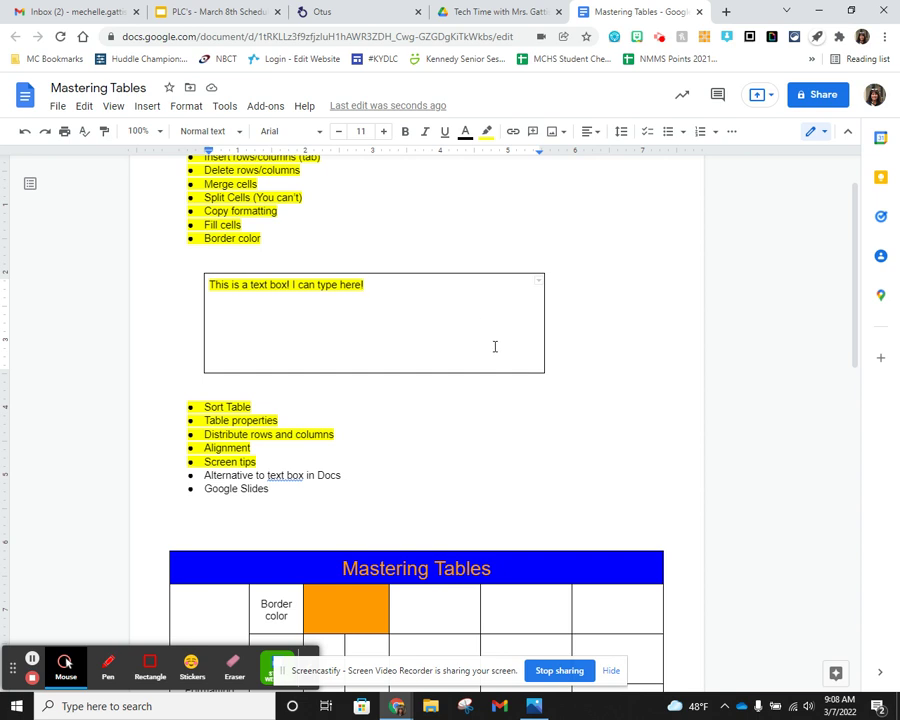
scroll(494, 346, down, 5)
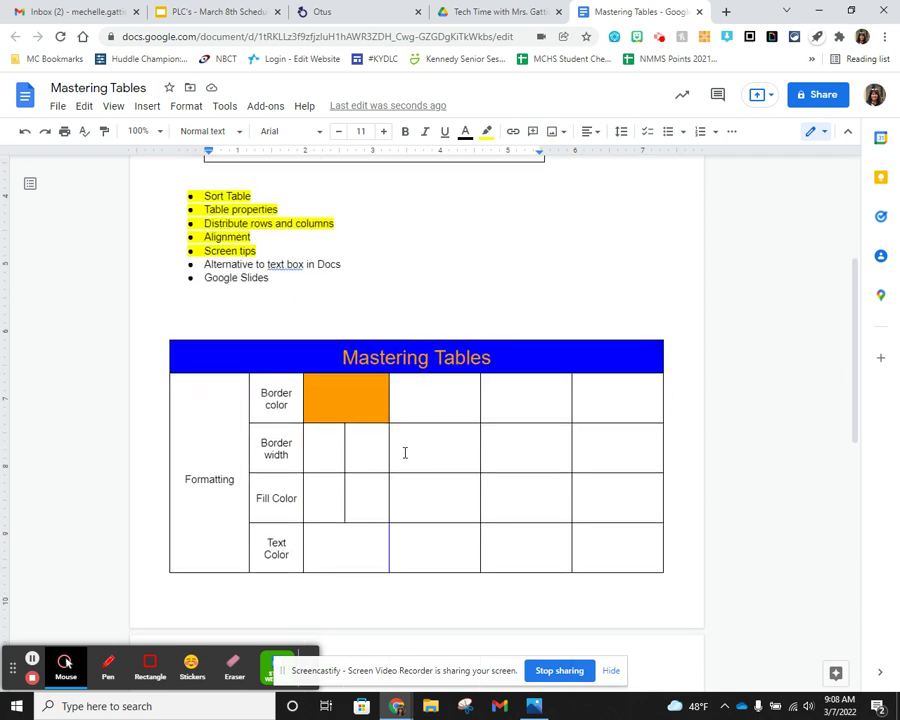
scroll(560, 415, up, 5)
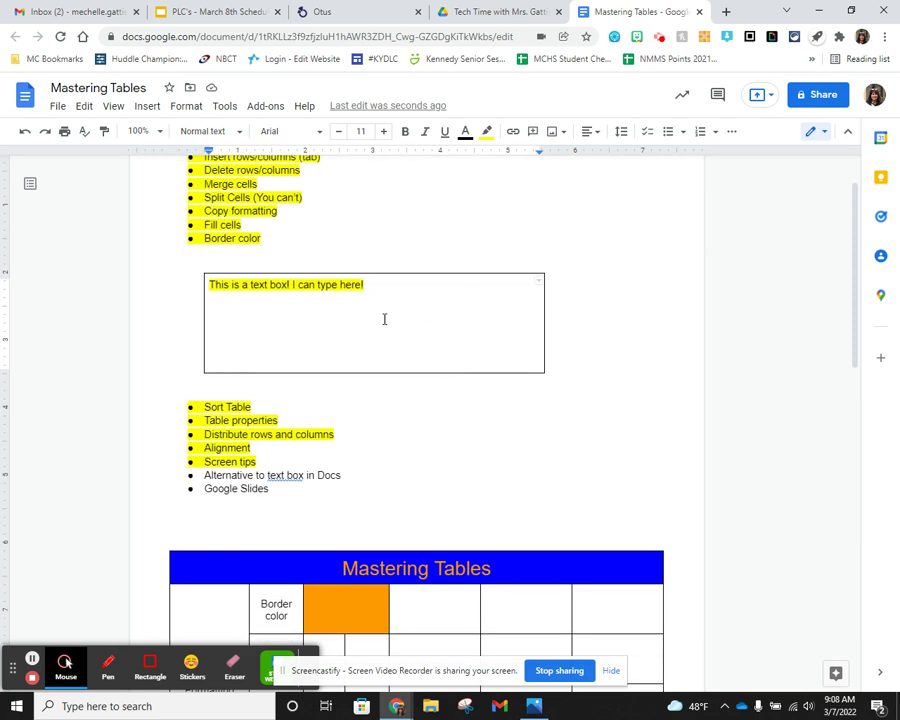
drag(356, 372, 373, 309)
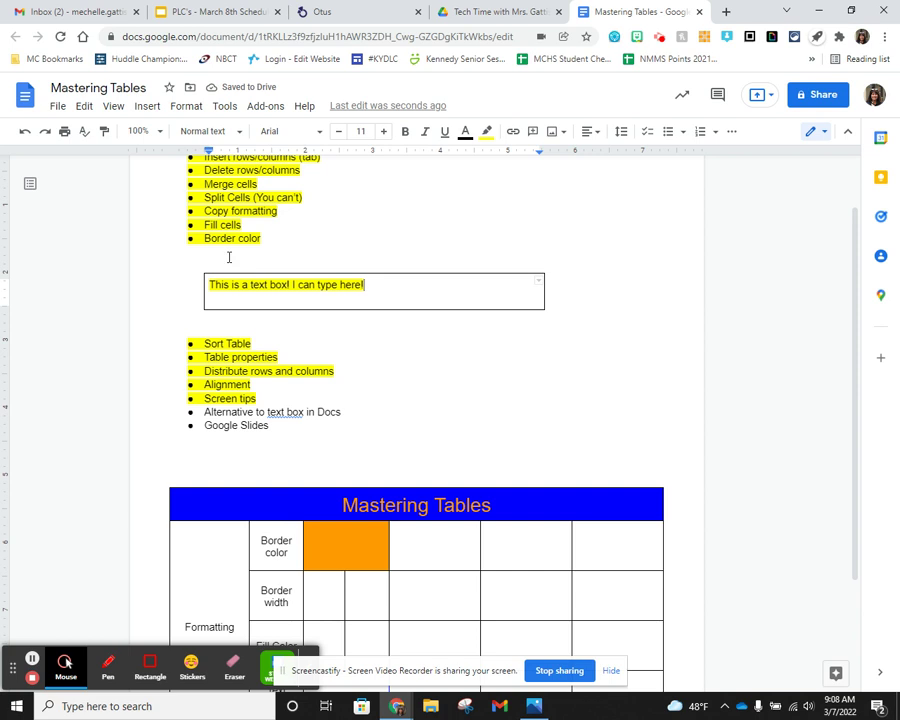
- Type 'Name' with an underscore blank above the box and highlight it and the box text yellow
click(235, 262)
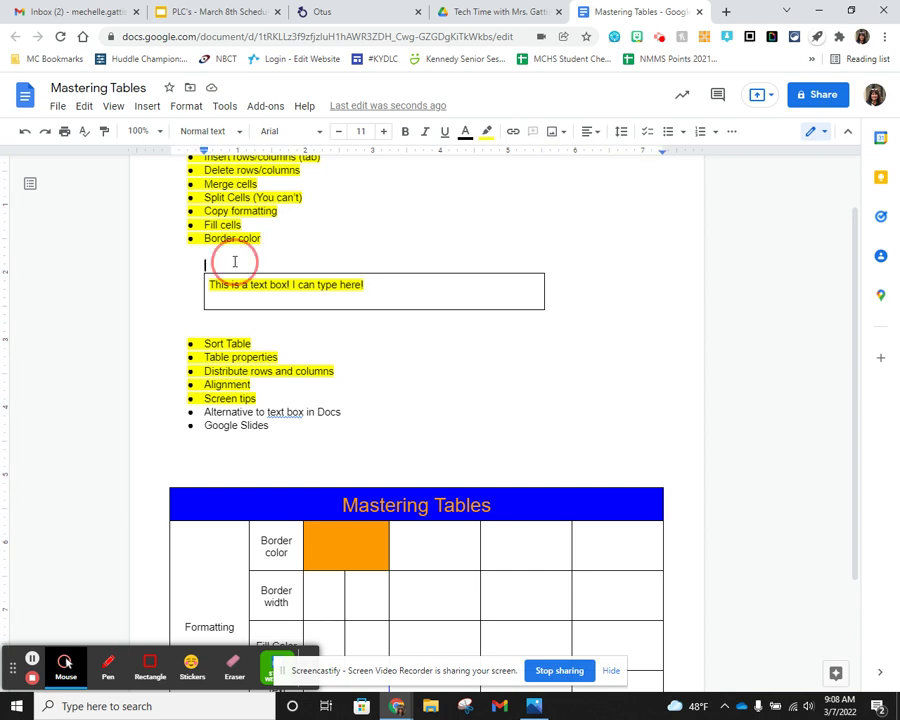
text(Name_)
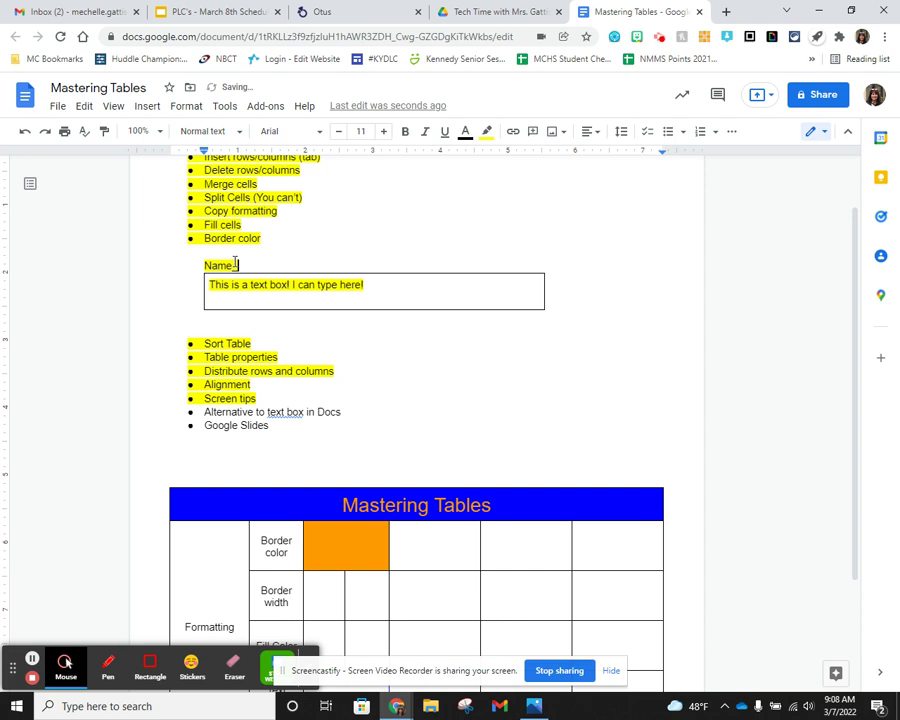
text(________________________________)
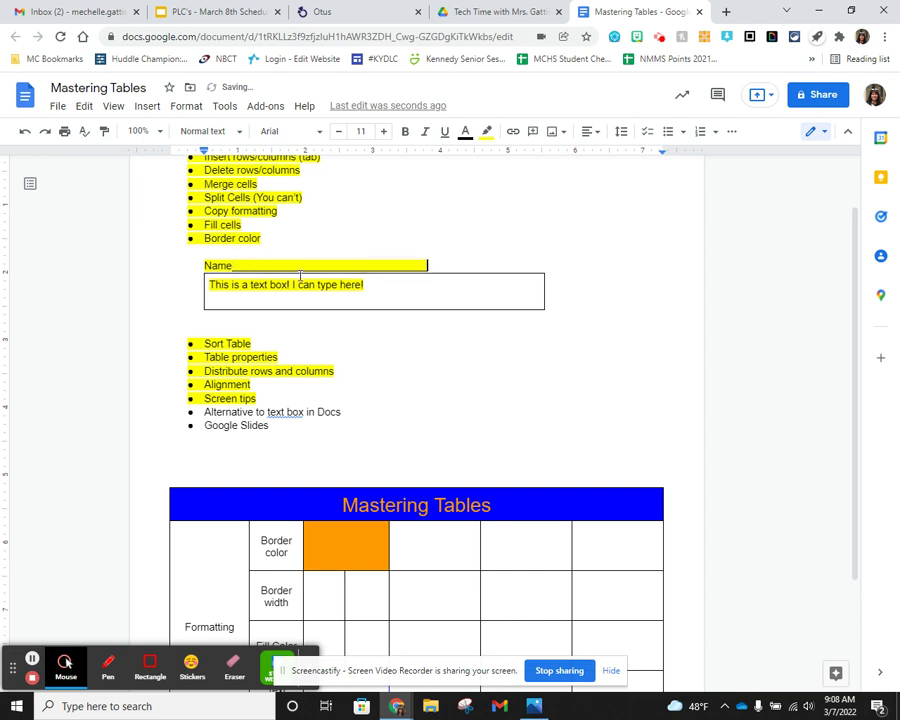
drag(371, 290, 185, 267)
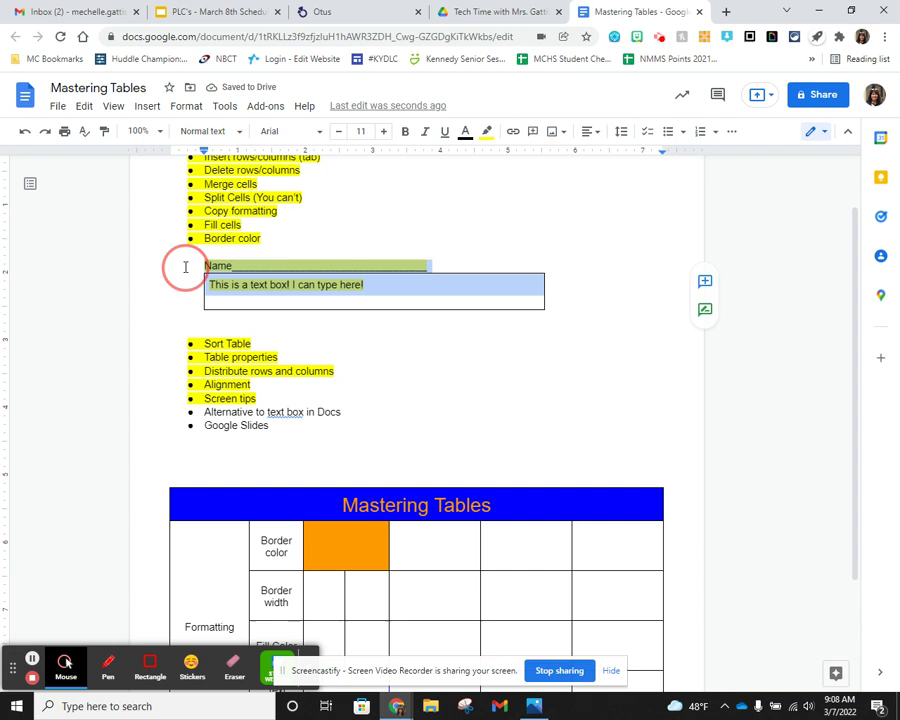
click(486, 132)
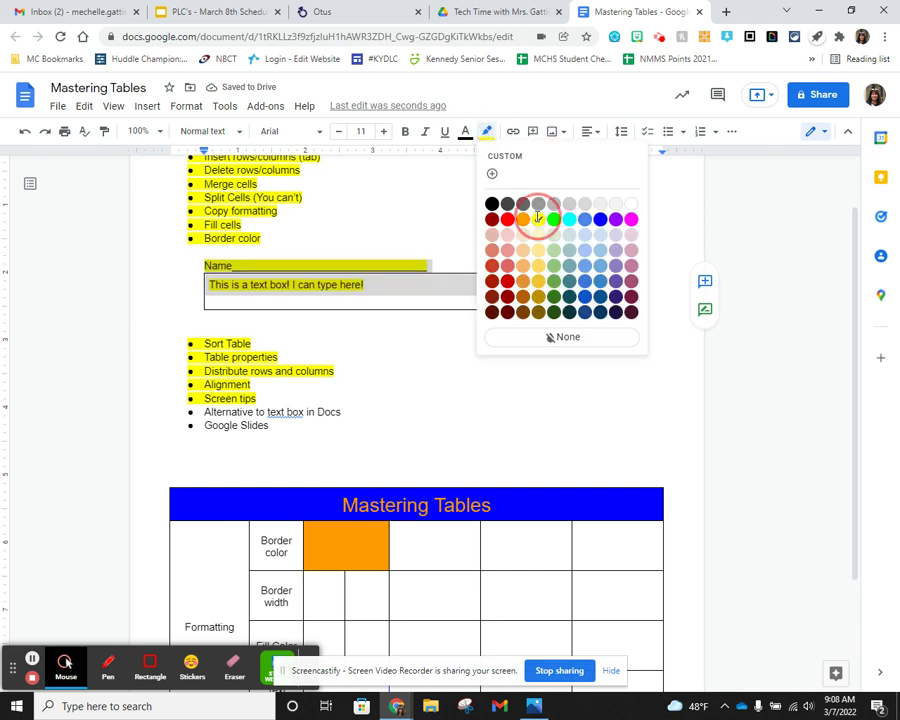
click(538, 218)
click(254, 283)
- Remove the highlight from the Name line and text box, and add an empty line after Name
click(255, 269)
shift+click(193, 257)
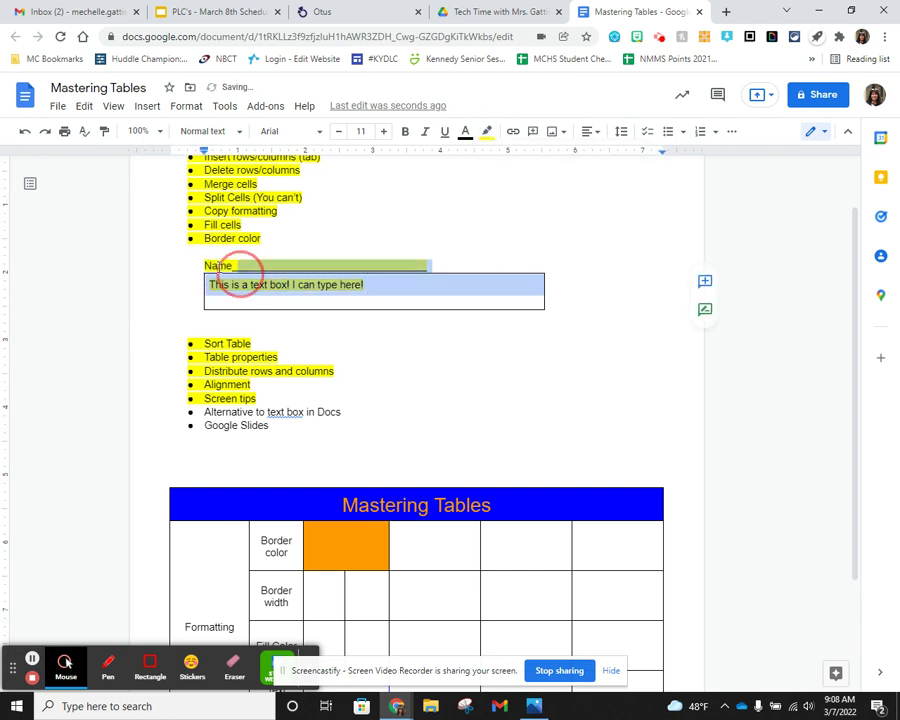
click(486, 132)
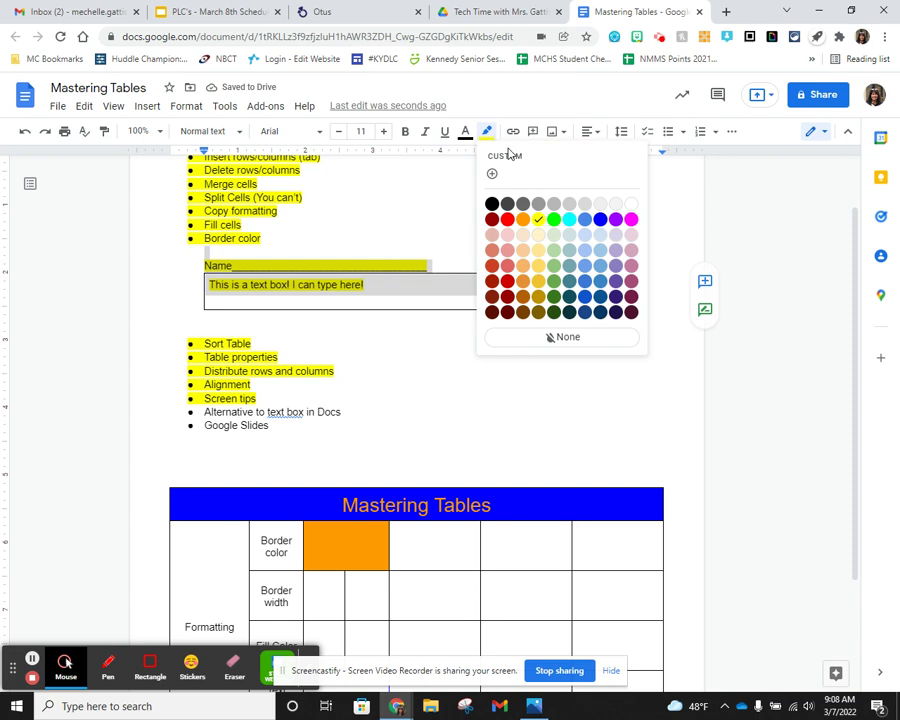
click(630, 204)
click(416, 302)
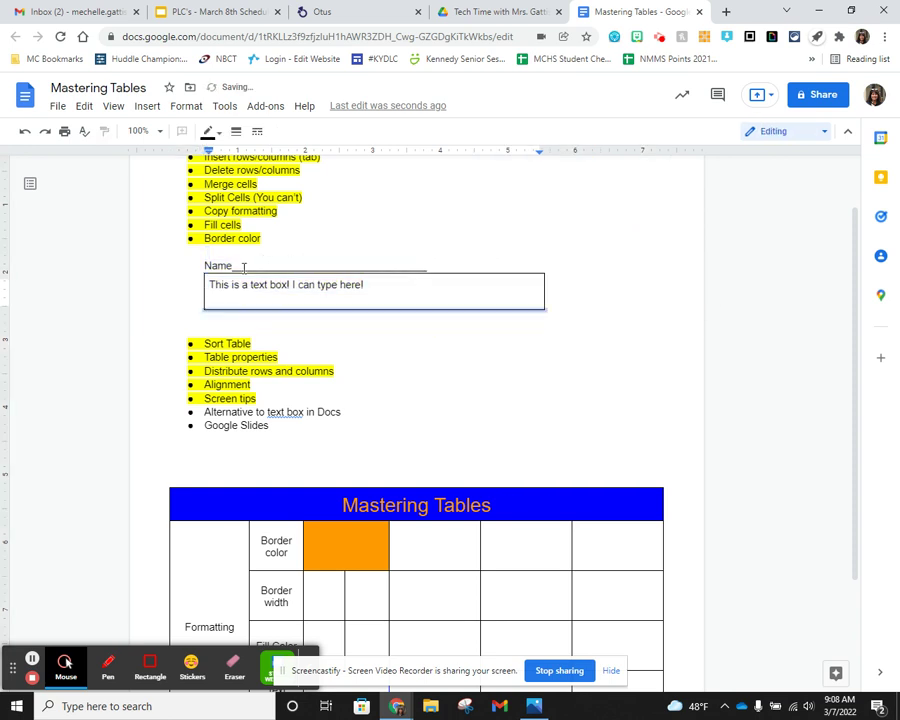
click(453, 263)
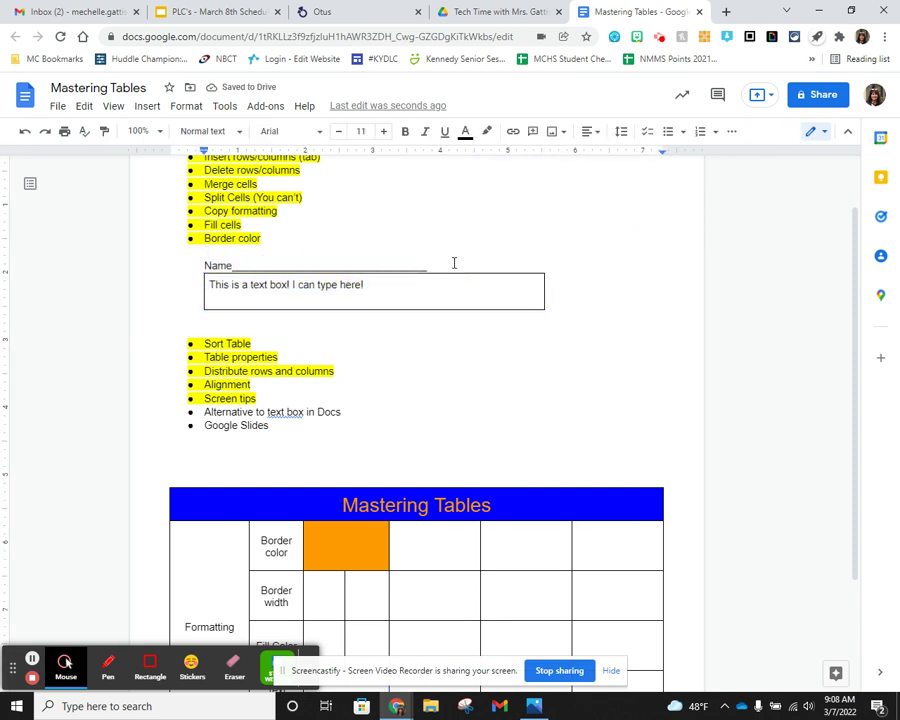
key(Return)
- Delete the underscore blank after Name
click(268, 266)
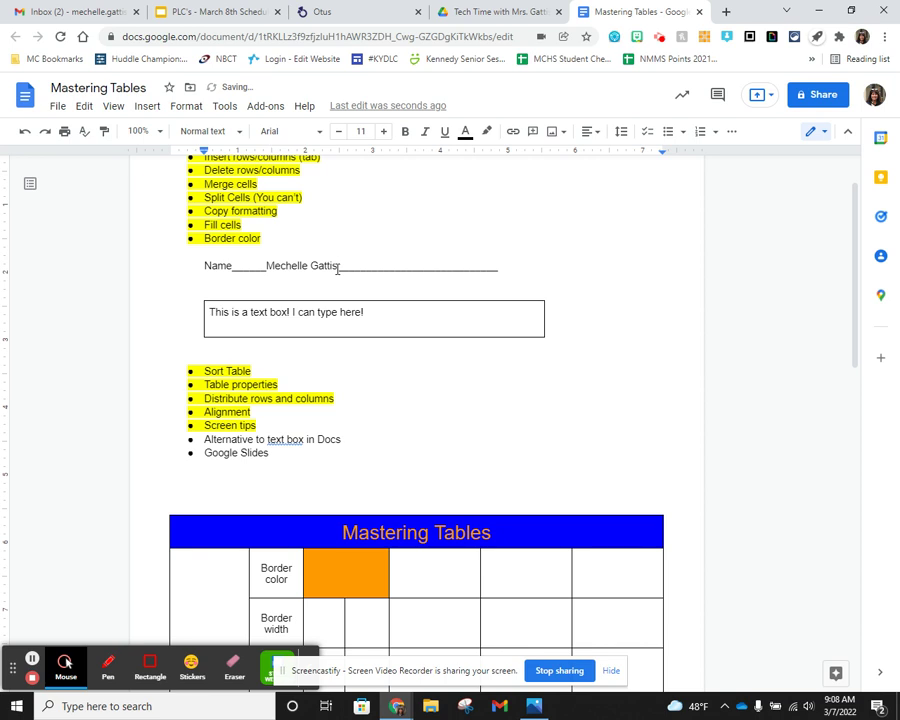
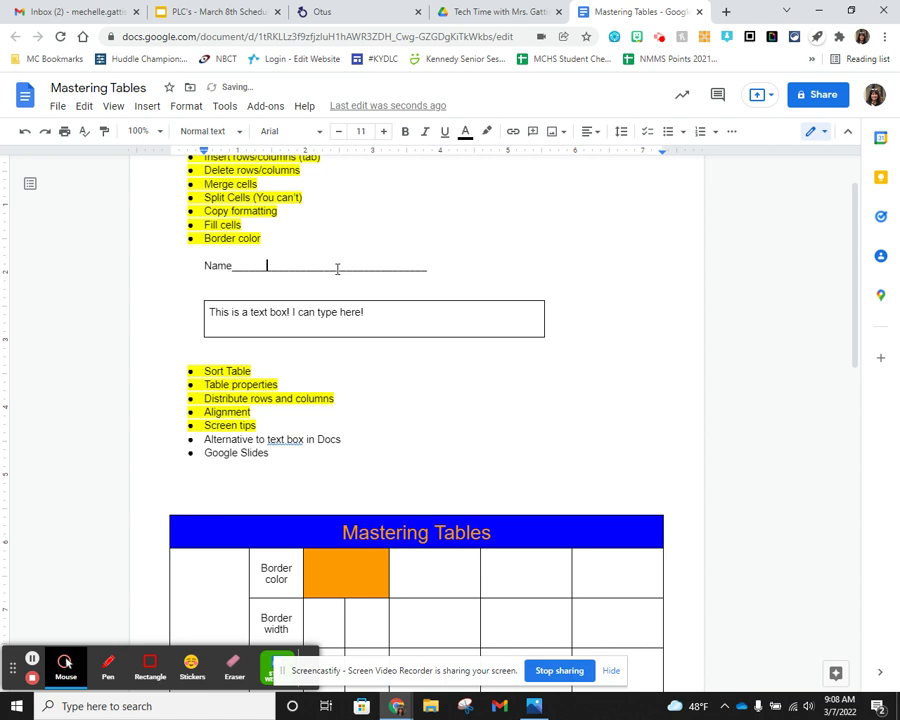
drag(428, 264, 235, 268)
key(BackSpace)
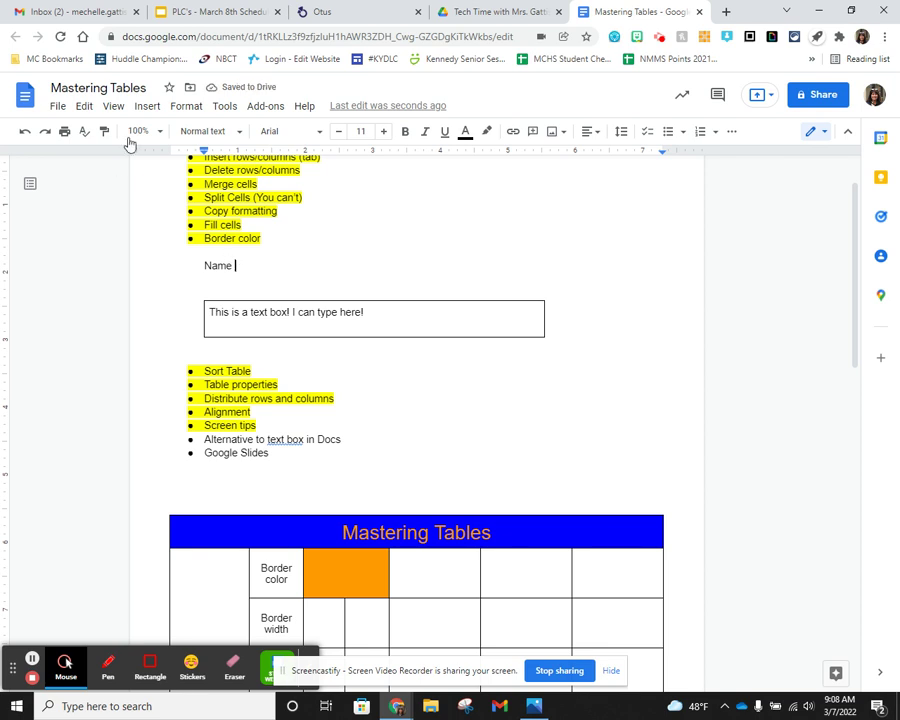
- Insert a 1 x 1 table under the Name line
click(148, 107)
mouse_move(177, 153)
click(292, 163)
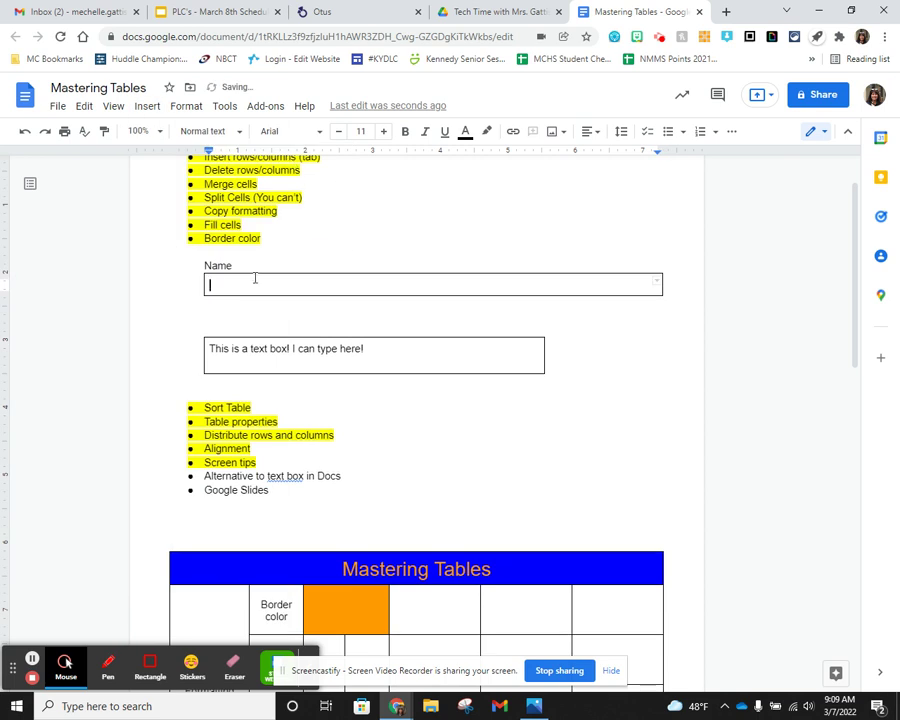
- Narrow the one-cell table from its left side and type the person's full name into it
drag(200, 284, 266, 283)
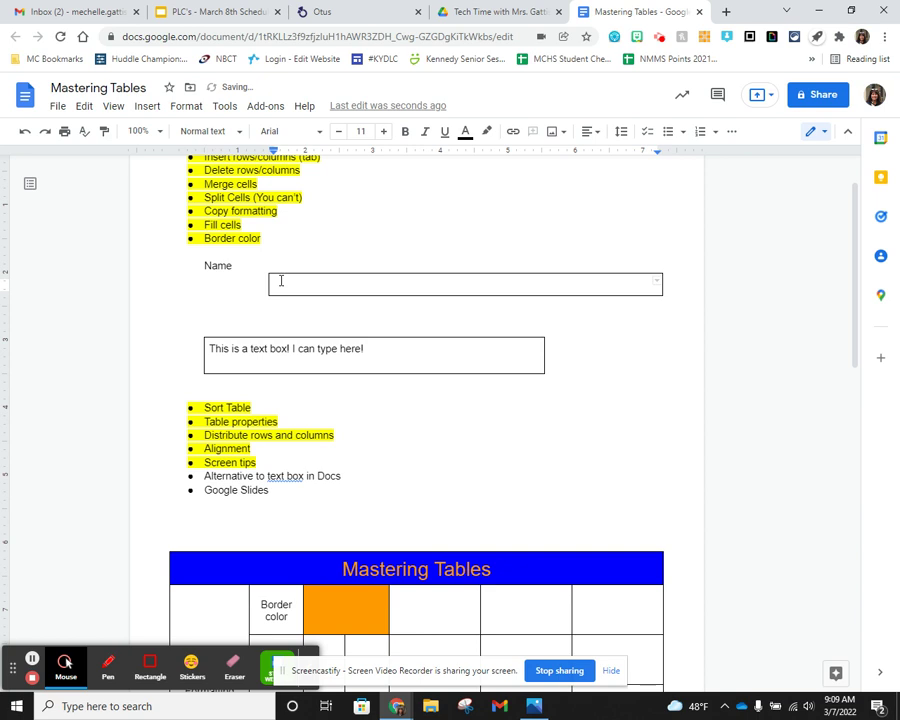
click(293, 280)
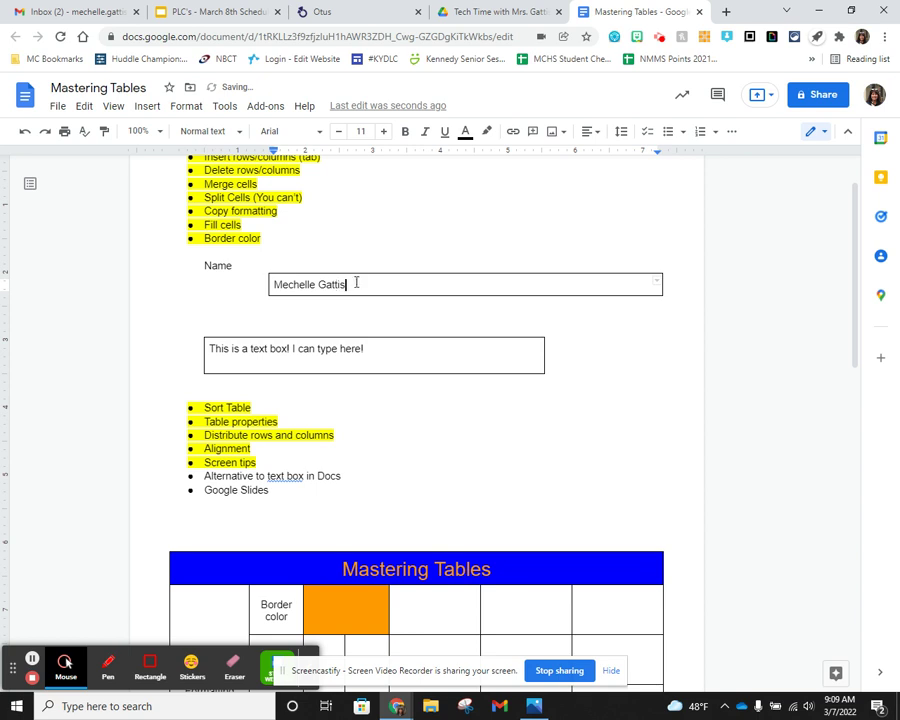
click(355, 276)
- Select all the cell's borders and set their colour to white to hide them
click(655, 282)
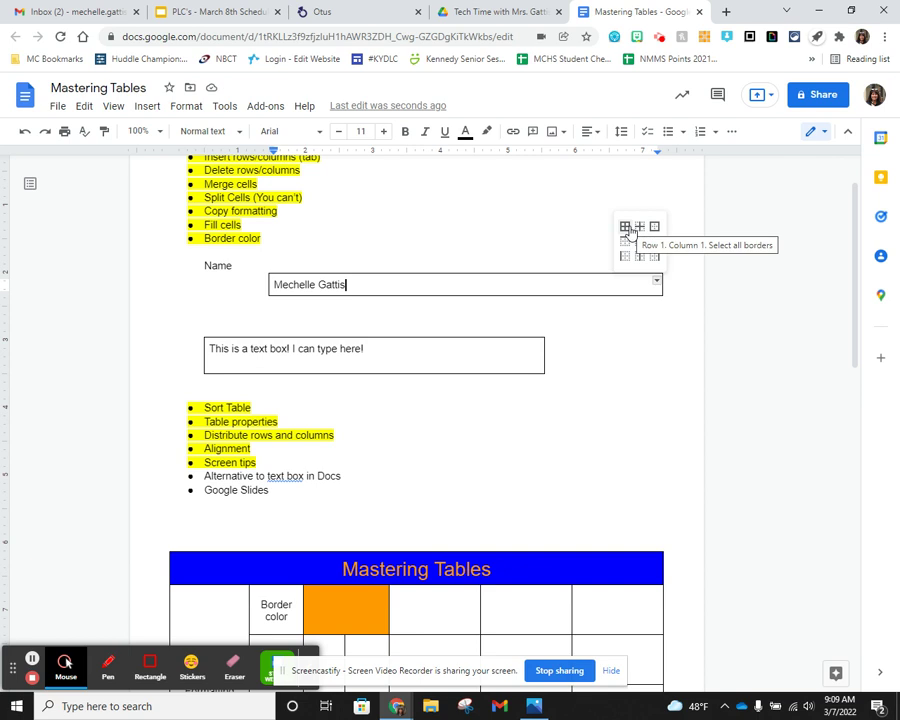
click(627, 229)
click(220, 134)
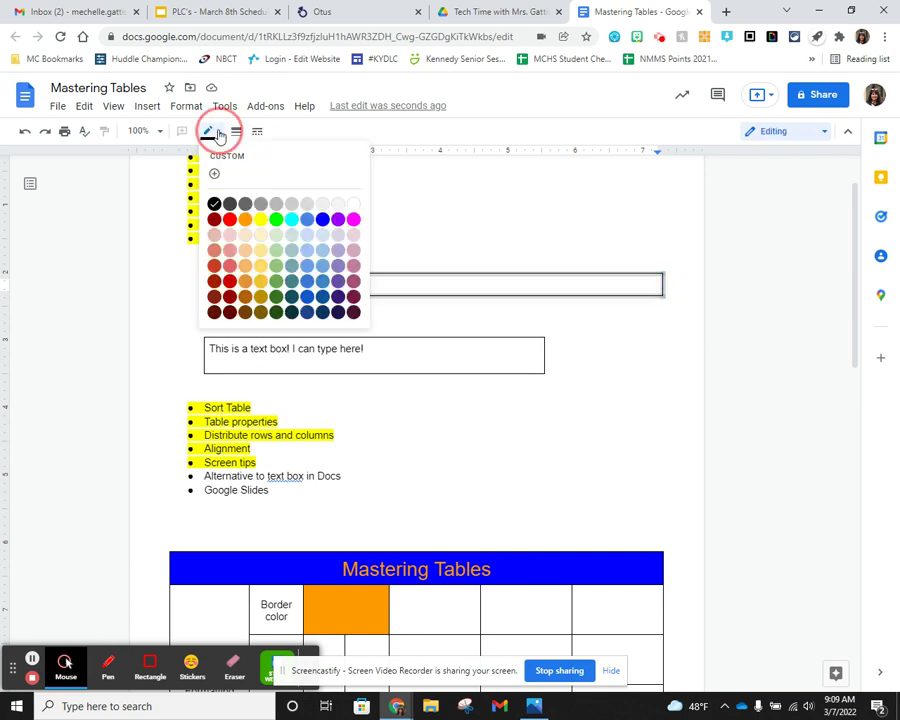
click(351, 206)
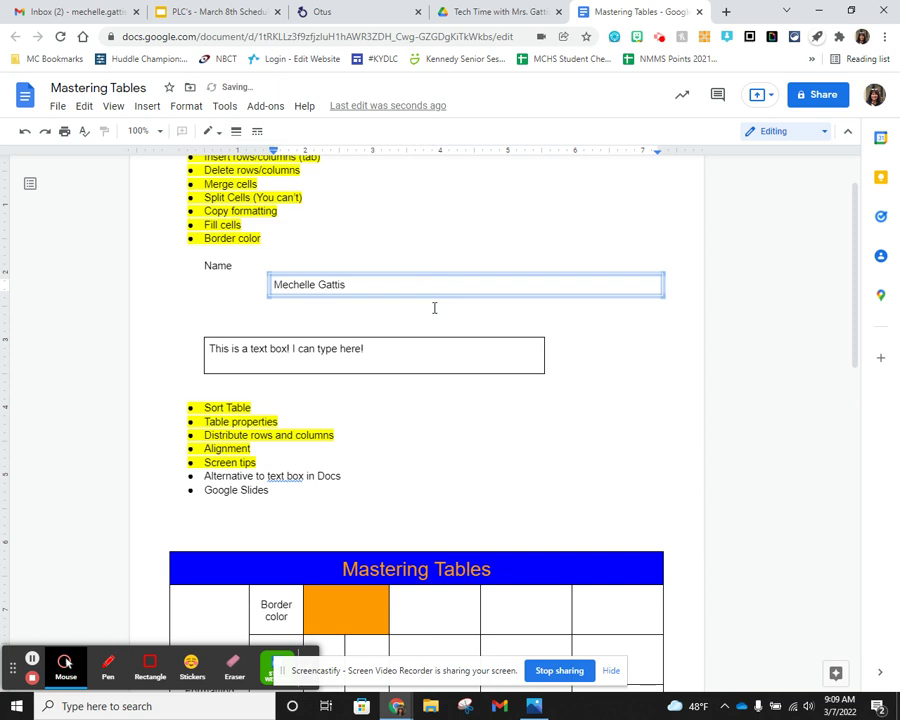
click(427, 304)
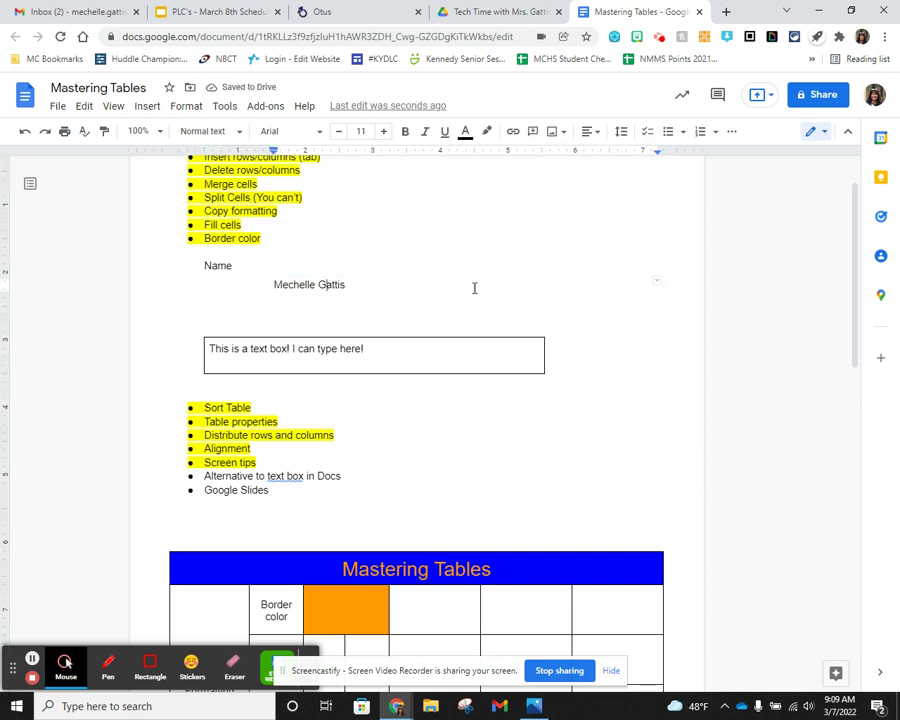
click(294, 273)
click(277, 285)
- Insert a column left of the name cell, type 'Name' in it, and narrow that column
right_click(277, 285)
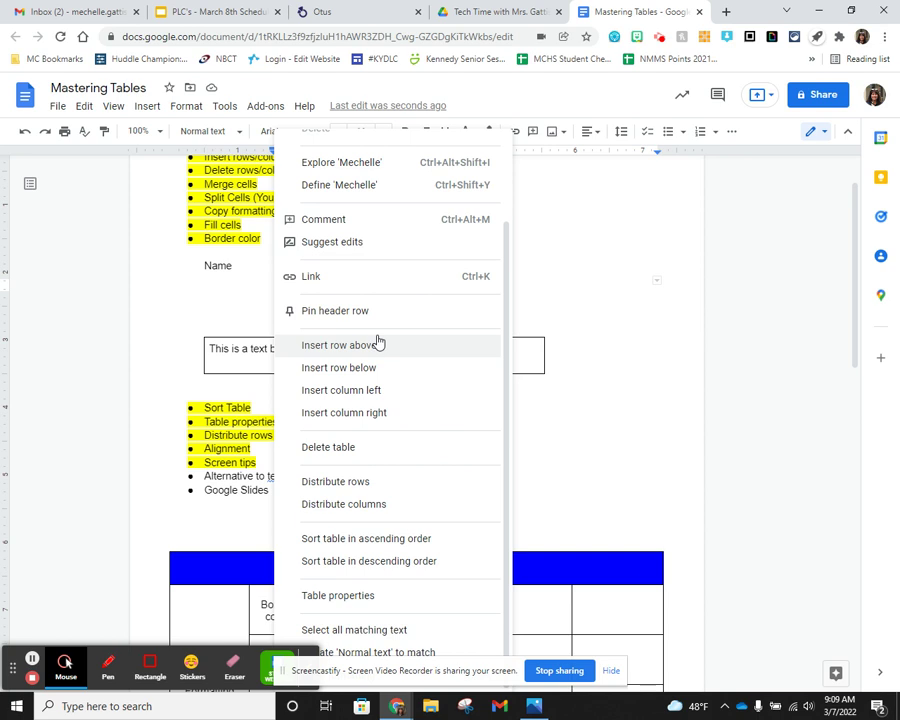
click(377, 390)
click(307, 286)
text(Name)
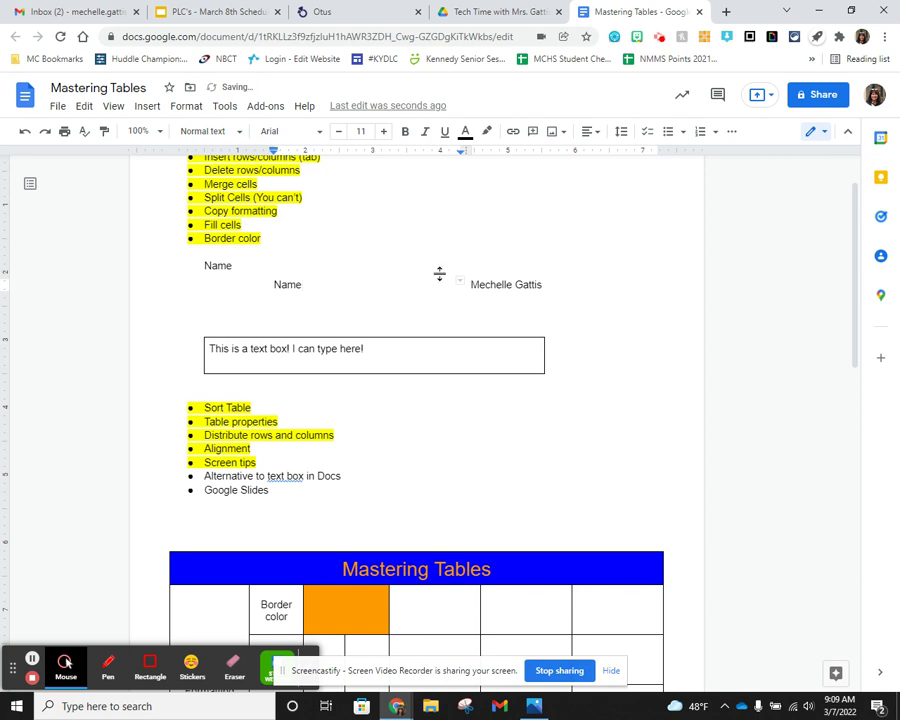
drag(461, 283, 322, 283)
- Give the name cell a black bottom border and drag the table's right edge in to shorten it
click(360, 286)
click(372, 287)
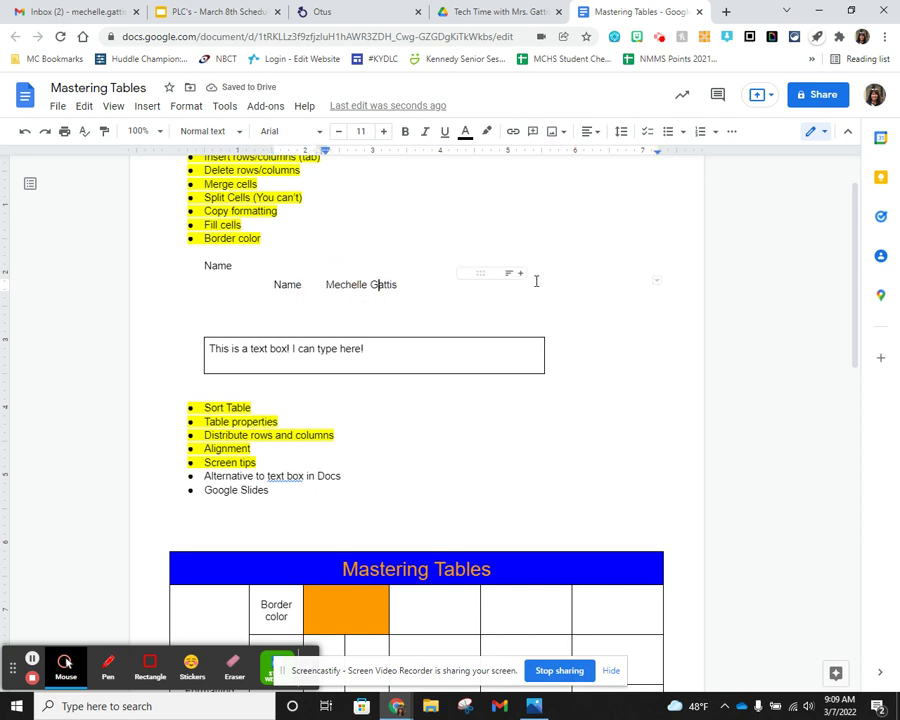
click(655, 285)
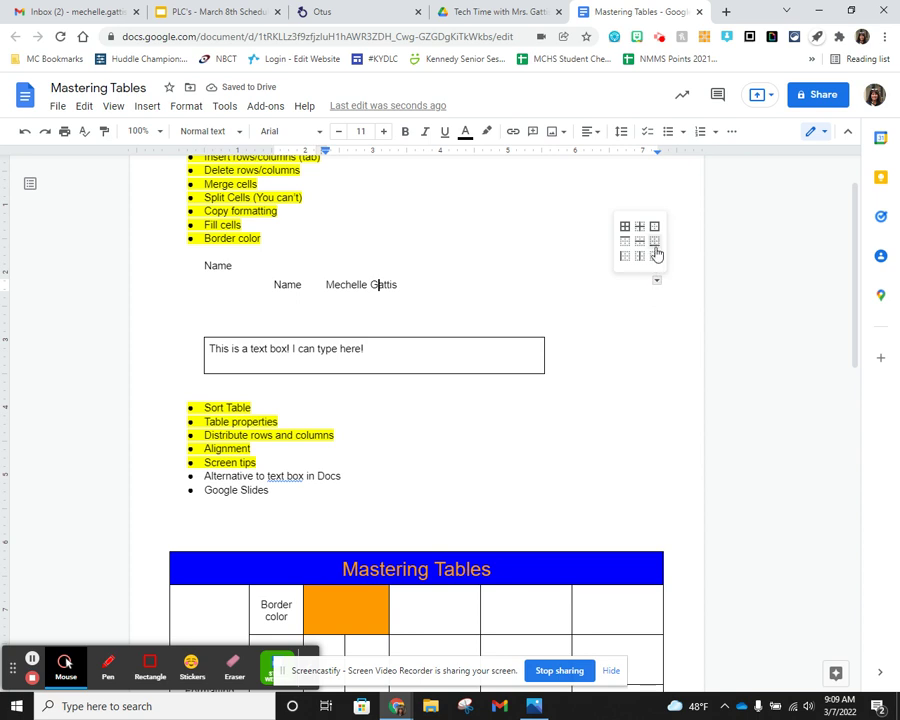
click(656, 250)
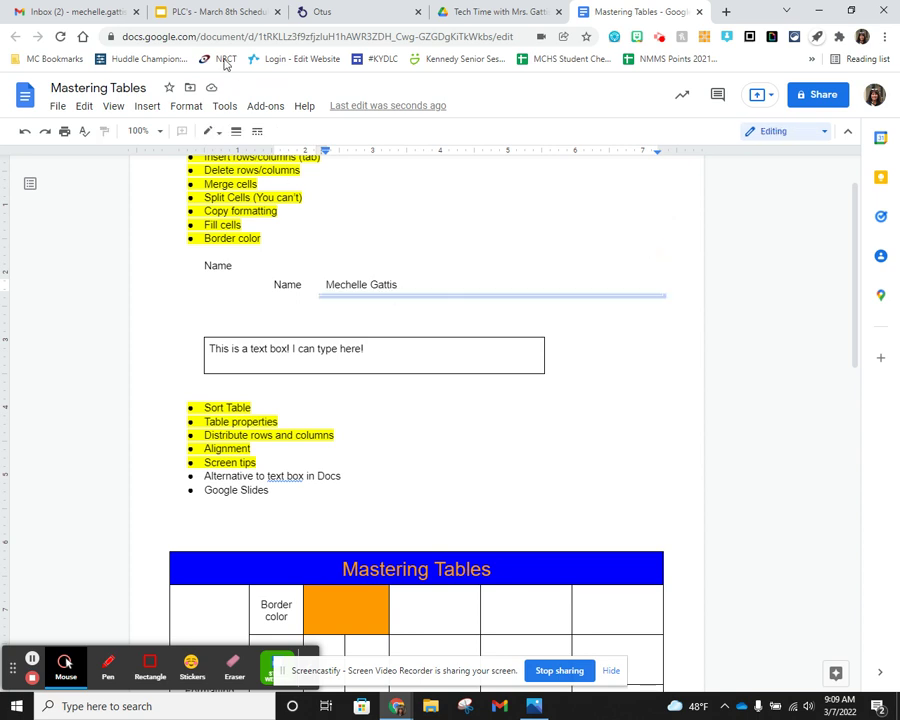
click(237, 132)
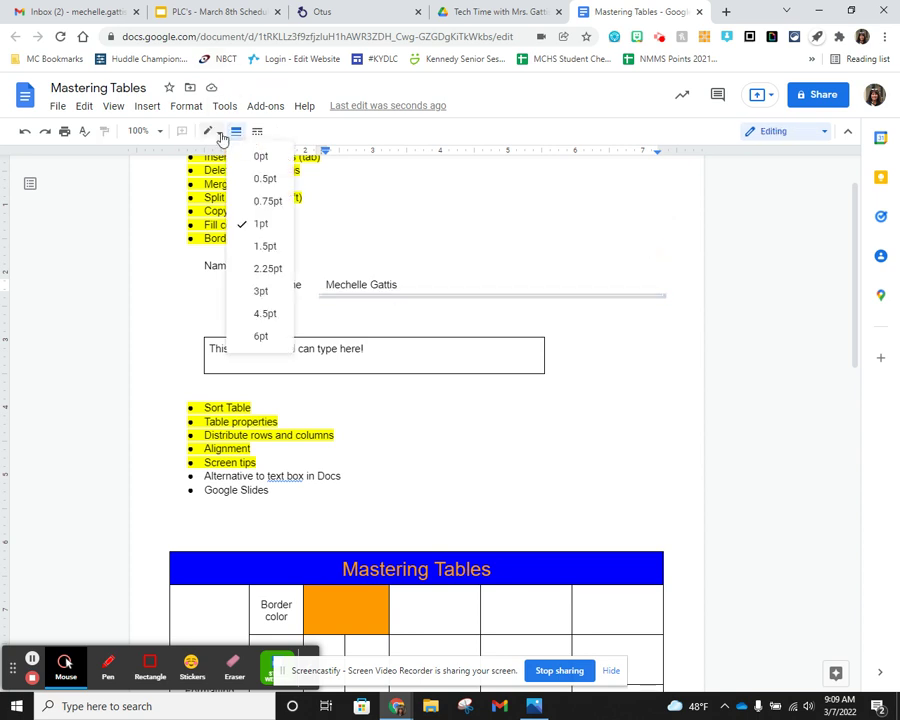
click(210, 131)
click(215, 205)
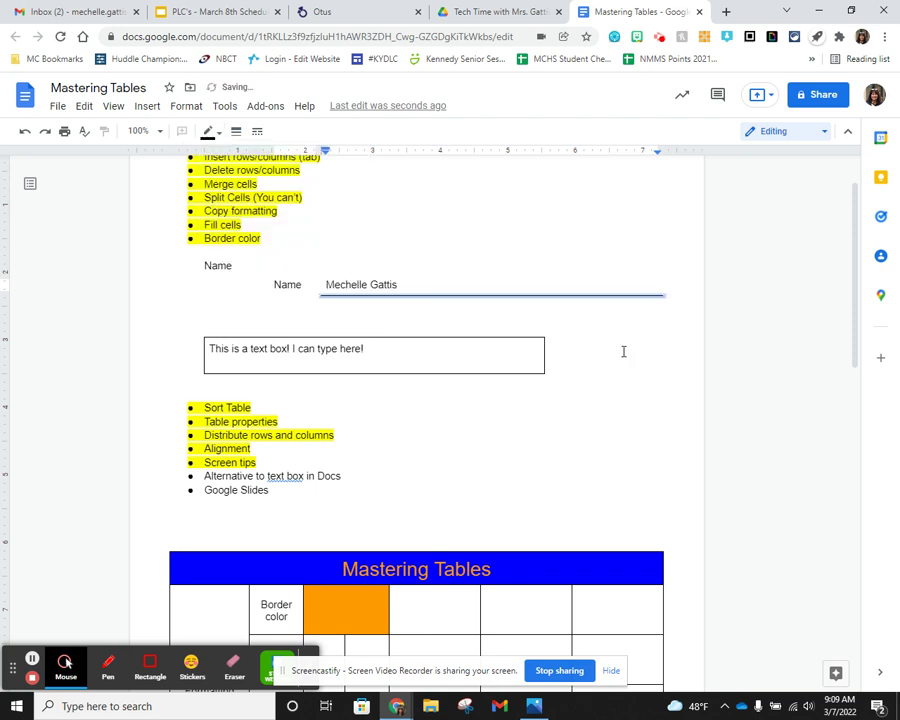
click(662, 373)
click(648, 286)
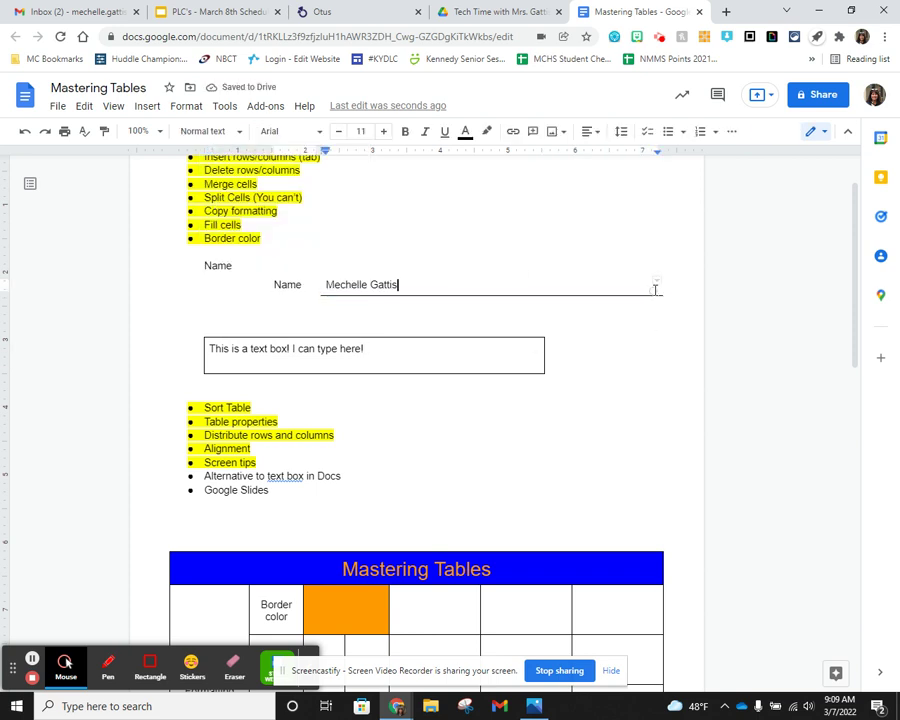
drag(662, 285, 428, 288)
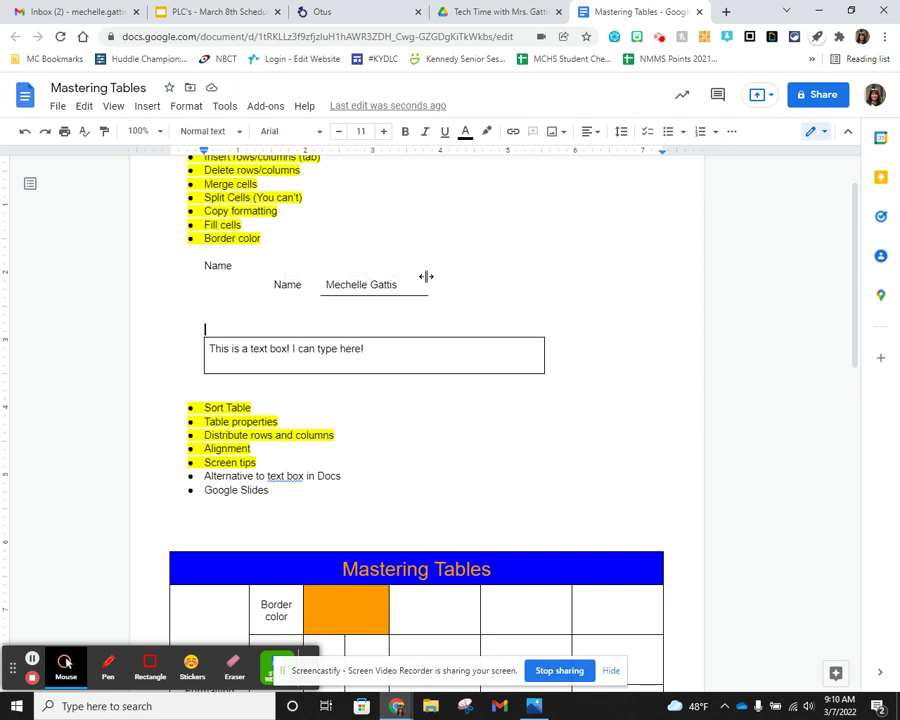
scroll(470, 281, down, 1)
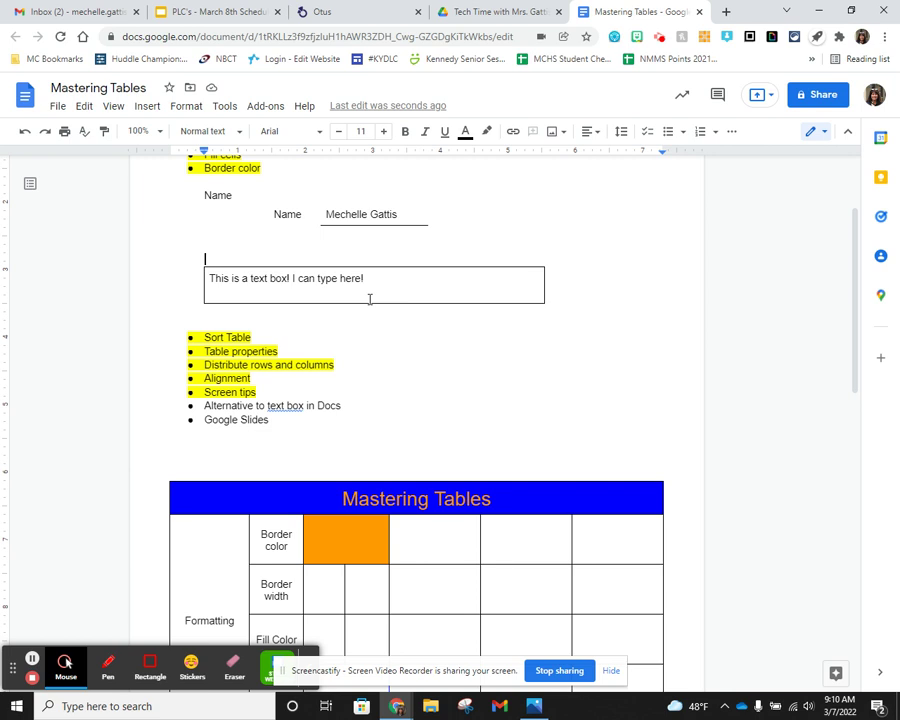
scroll(368, 297, up, 2)
scroll(370, 299, down, 2)
scroll(440, 318, down, 1)
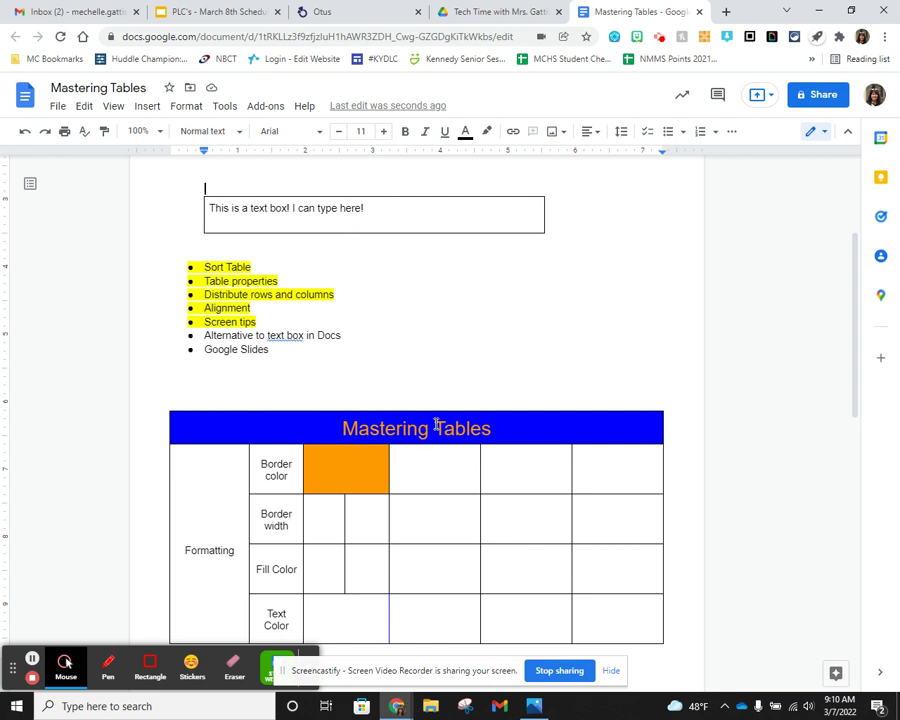
scroll(400, 478, down, 1)
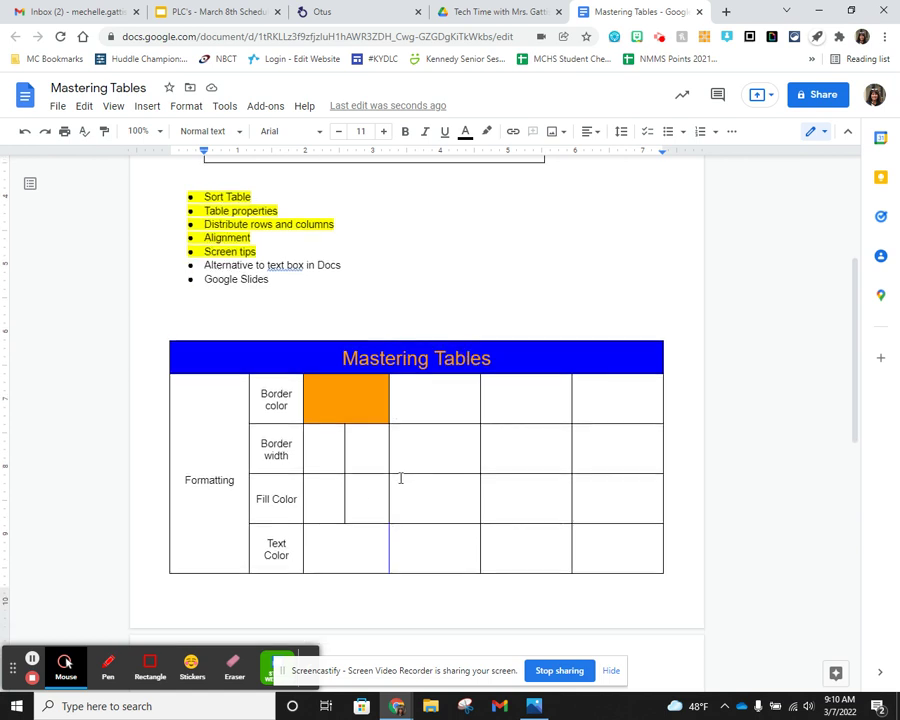
scroll(291, 368, up, 1)
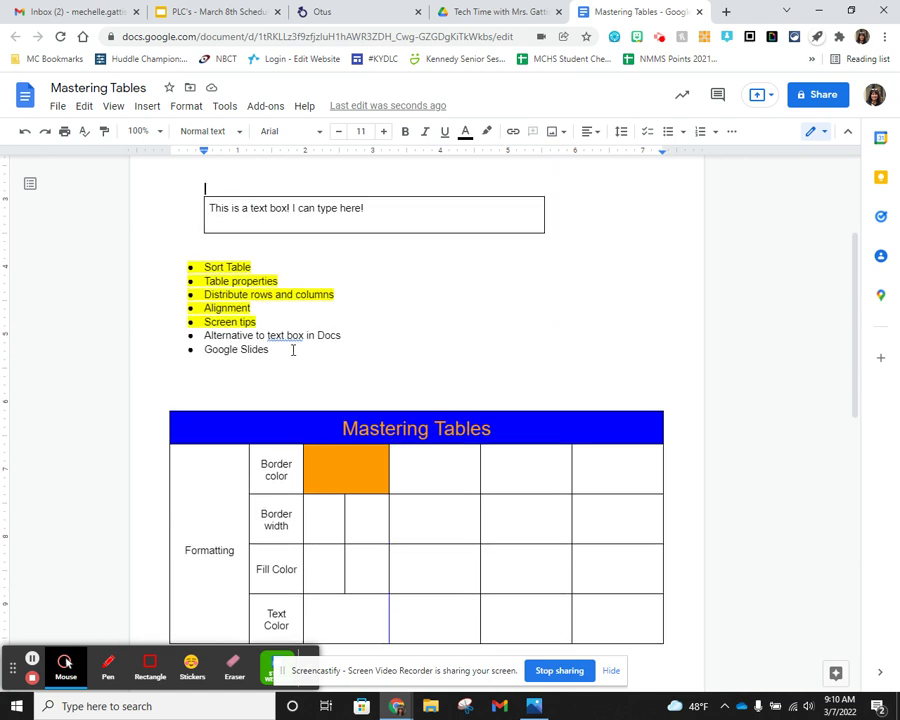